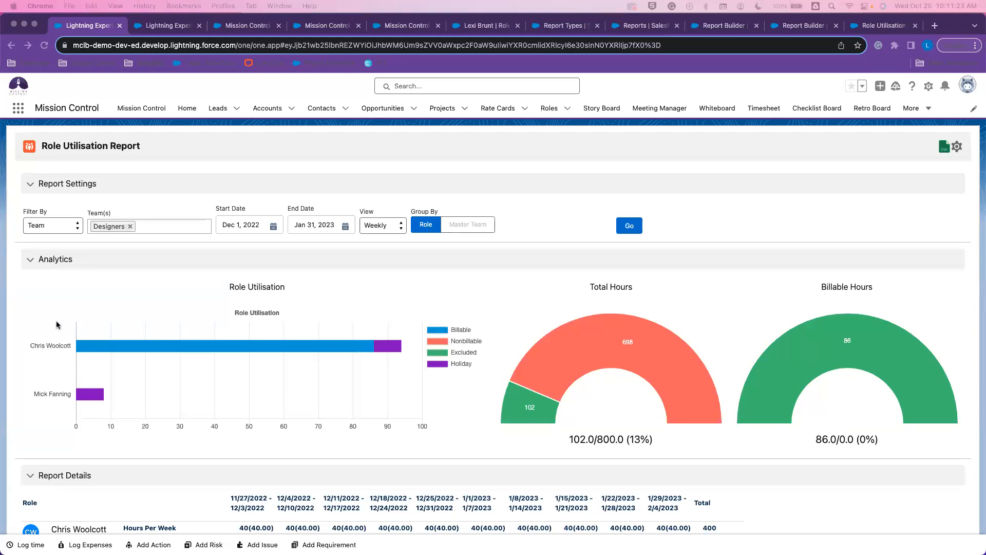
Examine the Role Utilisation Report's analytics charts and the weekly details for the Designers team.
{"action": "scroll", "coordinate": [57, 324], "scroll_direction": "down", "scroll_amount": 3}
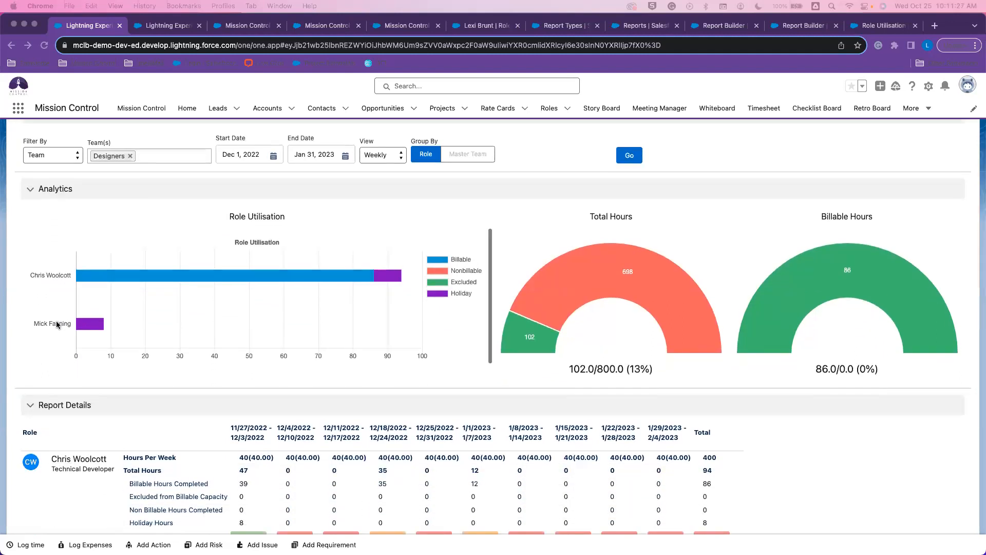
{"action": "scroll", "coordinate": [58, 323], "scroll_direction": "up", "scroll_amount": 3}
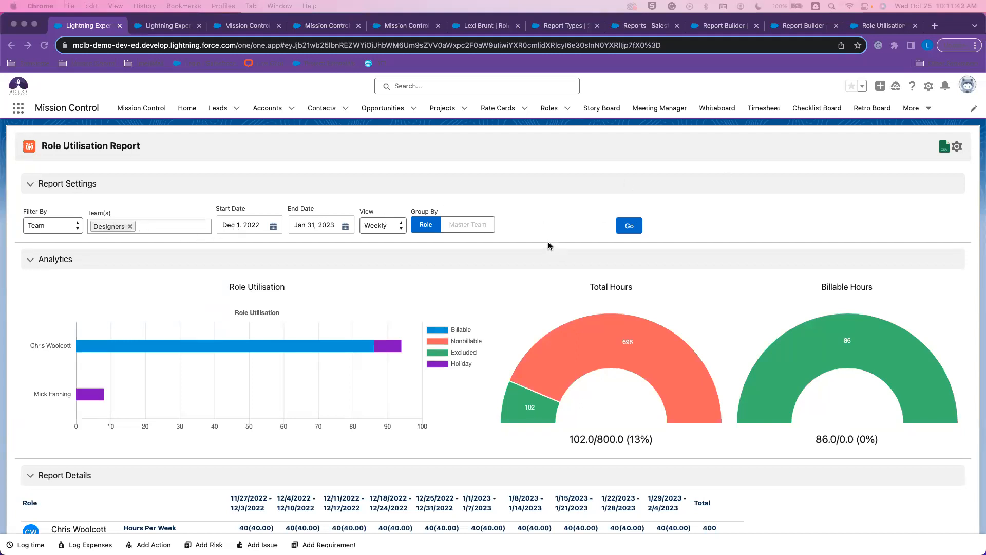
{"action": "scroll", "coordinate": [548, 245], "scroll_direction": "down", "scroll_amount": 5}
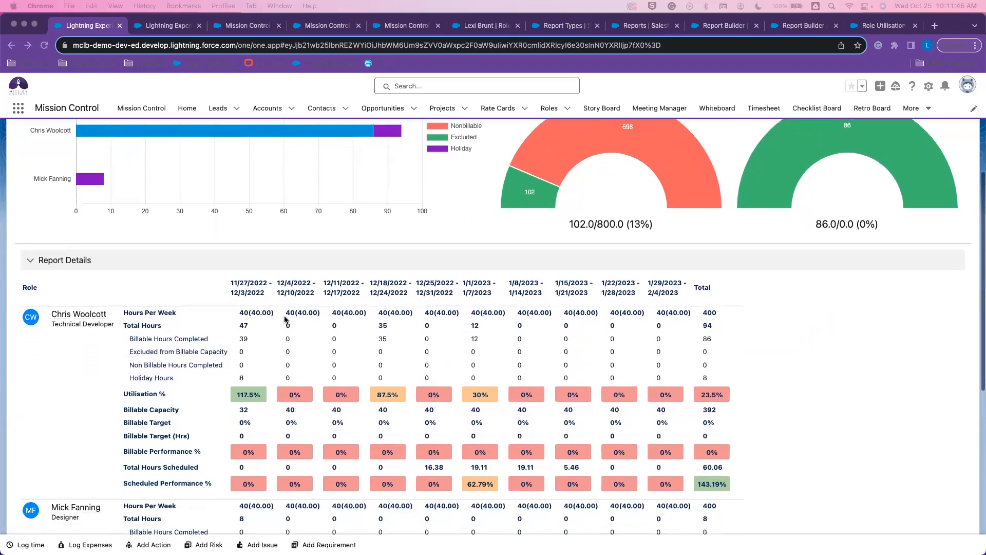
{"action": "scroll", "coordinate": [274, 403], "scroll_direction": "down", "scroll_amount": 2}
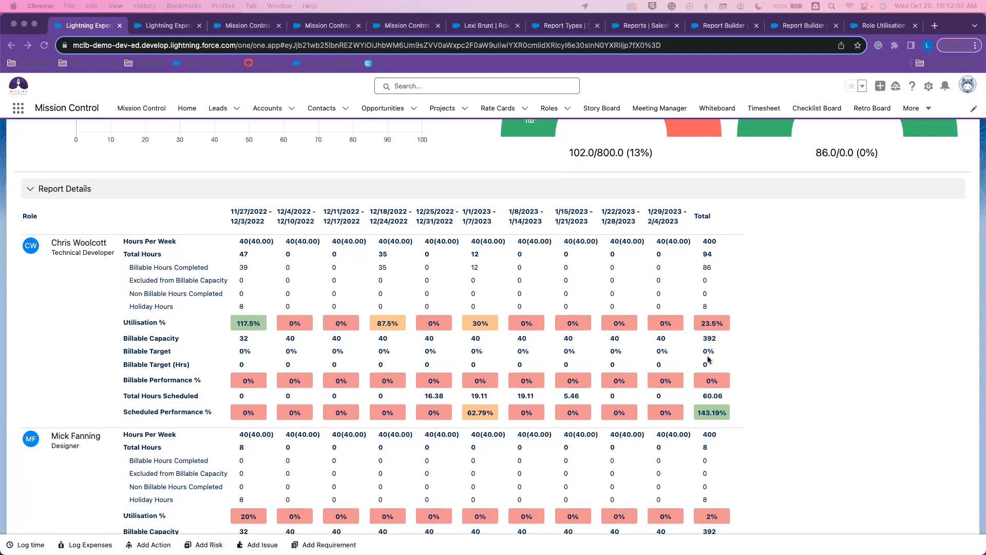
{"action": "scroll", "coordinate": [707, 359], "scroll_direction": "up", "scroll_amount": 6}
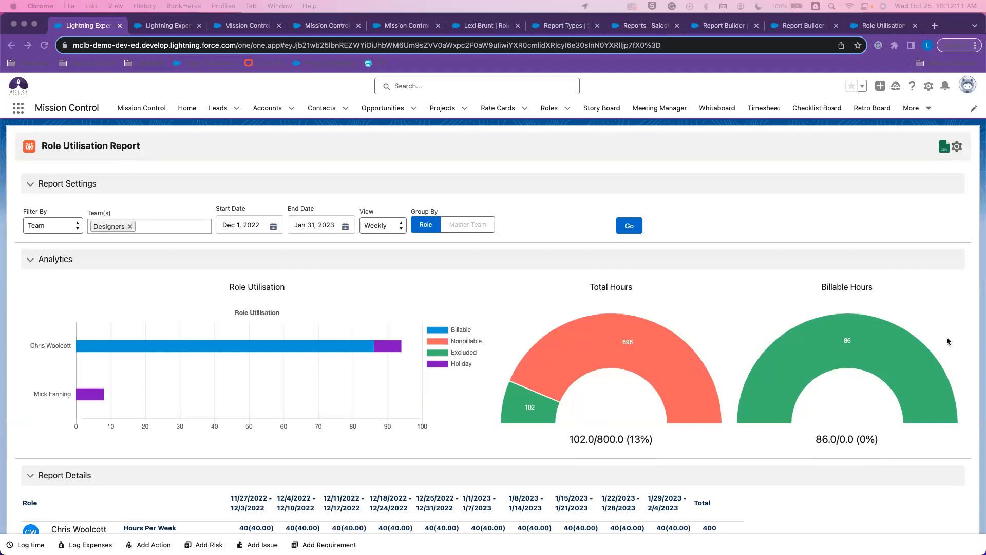
Review the utilisation, billable performance and scheduled performance breakpoints in the report's settings, leaving without saving.
{"action": "left_click", "coordinate": [956, 148]}
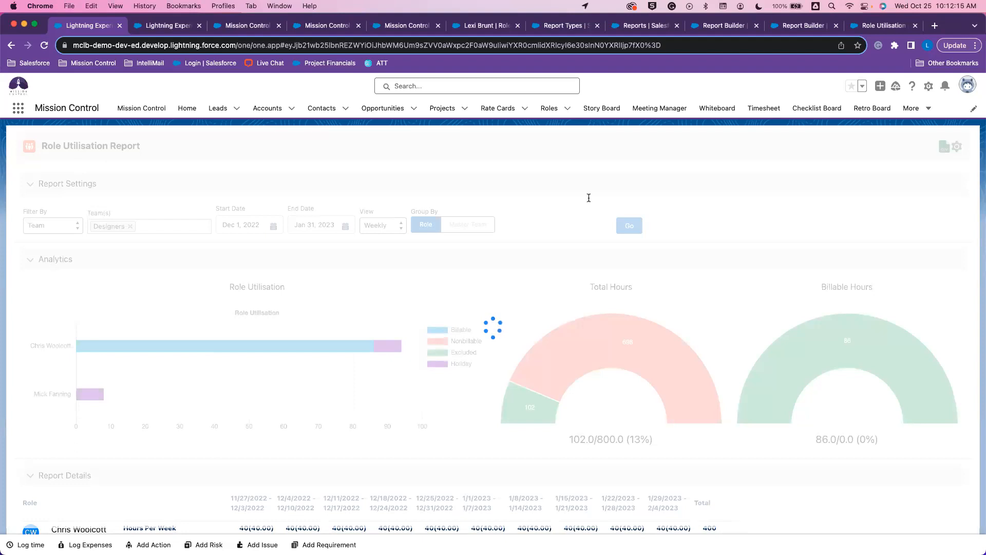
{"action": "scroll", "coordinate": [565, 339], "scroll_direction": "down", "scroll_amount": 3}
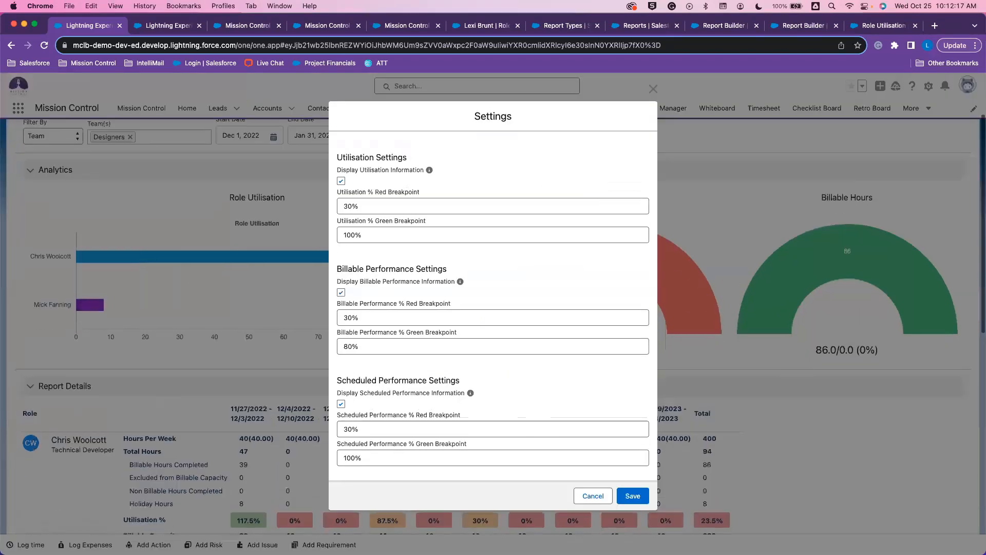
{"action": "left_click", "coordinate": [592, 496]}
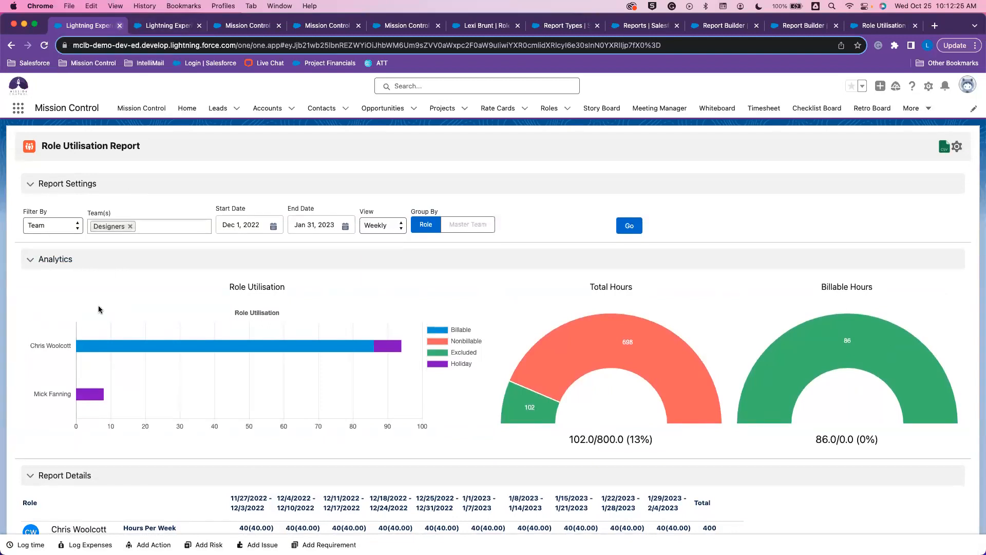
Close the Role Utilisation Report and examine the Revenue Recognition summary charts and weekly project details.
{"action": "key", "text": "super+w"}
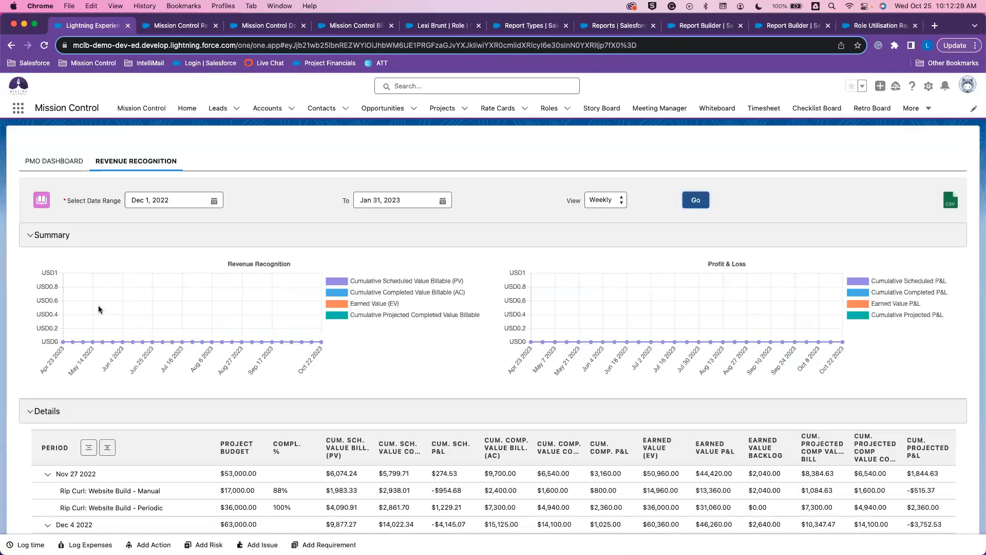
{"action": "scroll", "coordinate": [130, 403], "scroll_direction": "down", "scroll_amount": 2}
{"action": "scroll", "coordinate": [130, 402], "scroll_direction": "up", "scroll_amount": 2}
{"action": "scroll", "coordinate": [131, 403], "scroll_direction": "up", "scroll_amount": 1}
{"action": "scroll", "coordinate": [500, 359], "scroll_direction": "down", "scroll_amount": 1}
{"action": "scroll", "coordinate": [500, 358], "scroll_direction": "down", "scroll_amount": 5}
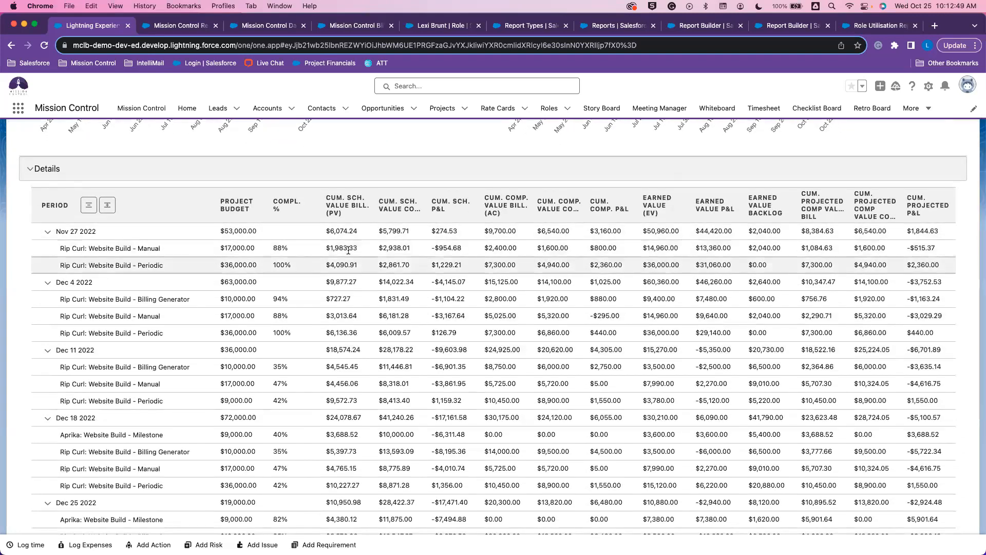
{"action": "scroll", "coordinate": [393, 263], "scroll_direction": "up", "scroll_amount": 1}
{"action": "scroll", "coordinate": [393, 263], "scroll_direction": "down", "scroll_amount": 1}
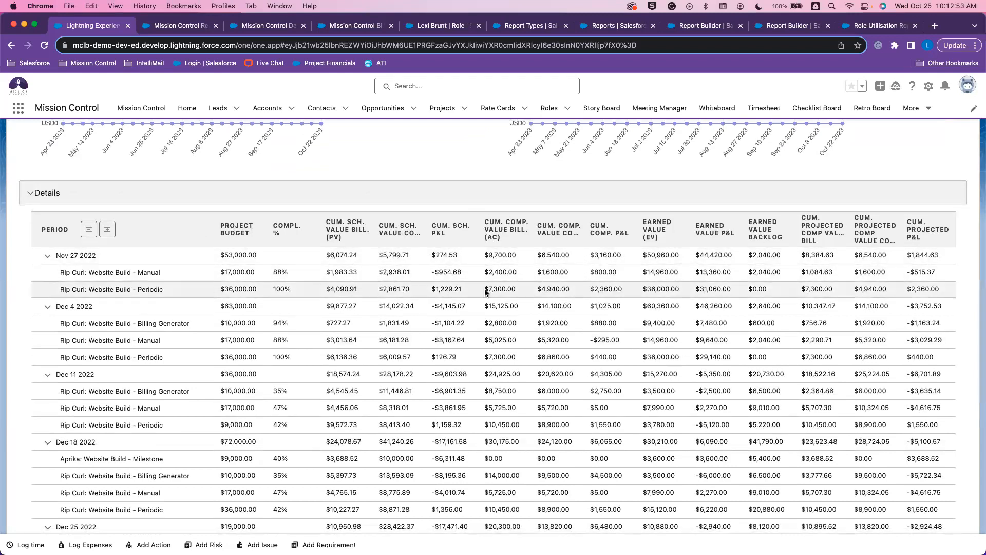
{"action": "scroll", "coordinate": [485, 289], "scroll_direction": "up", "scroll_amount": 8}
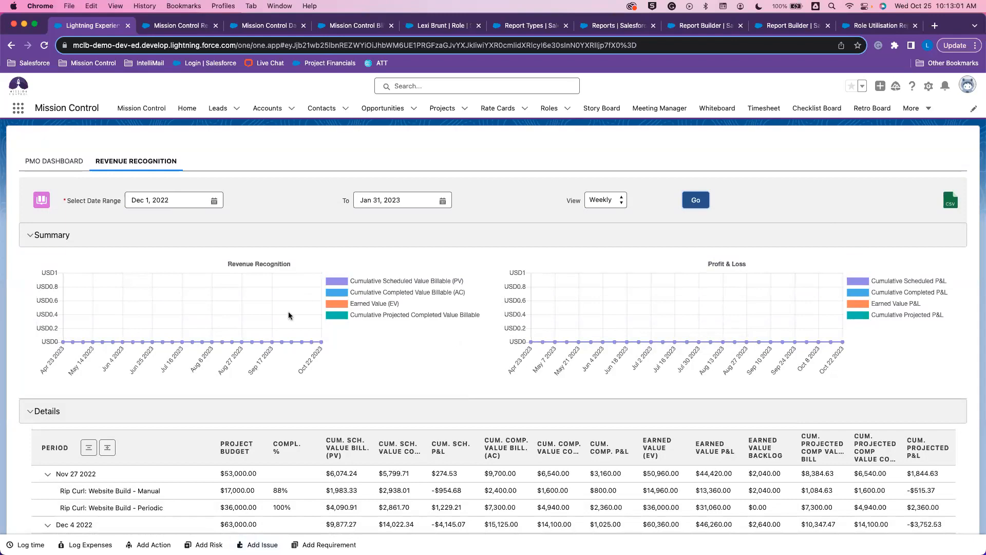
{"action": "scroll", "coordinate": [288, 316], "scroll_direction": "down", "scroll_amount": 15}
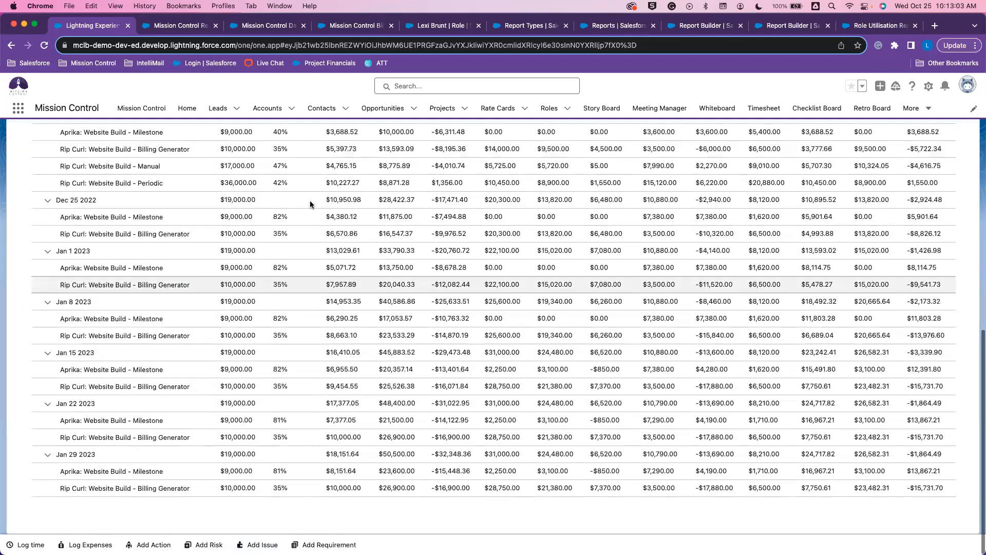
{"action": "scroll", "coordinate": [309, 204], "scroll_direction": "up", "scroll_amount": 15}
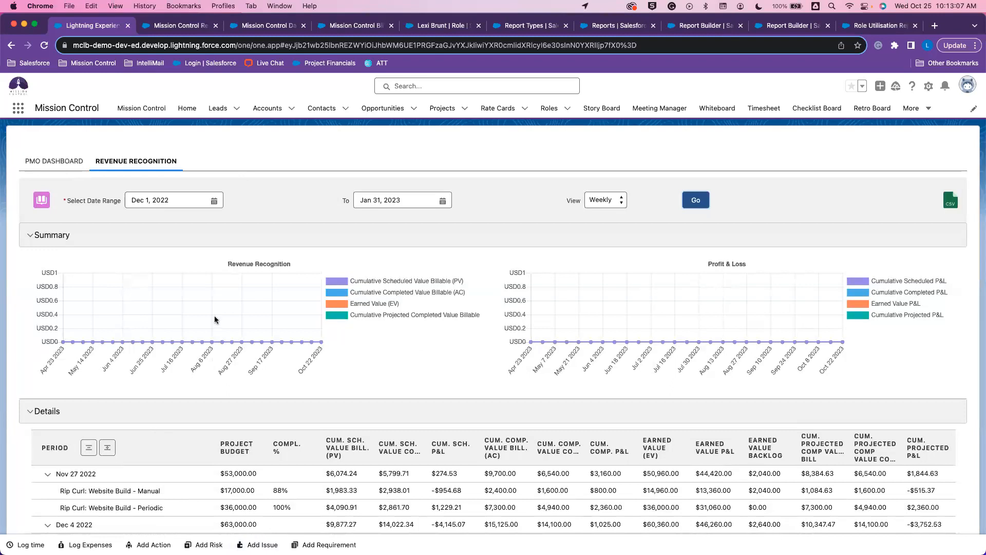
{"action": "scroll", "coordinate": [214, 320], "scroll_direction": "down", "scroll_amount": 3}
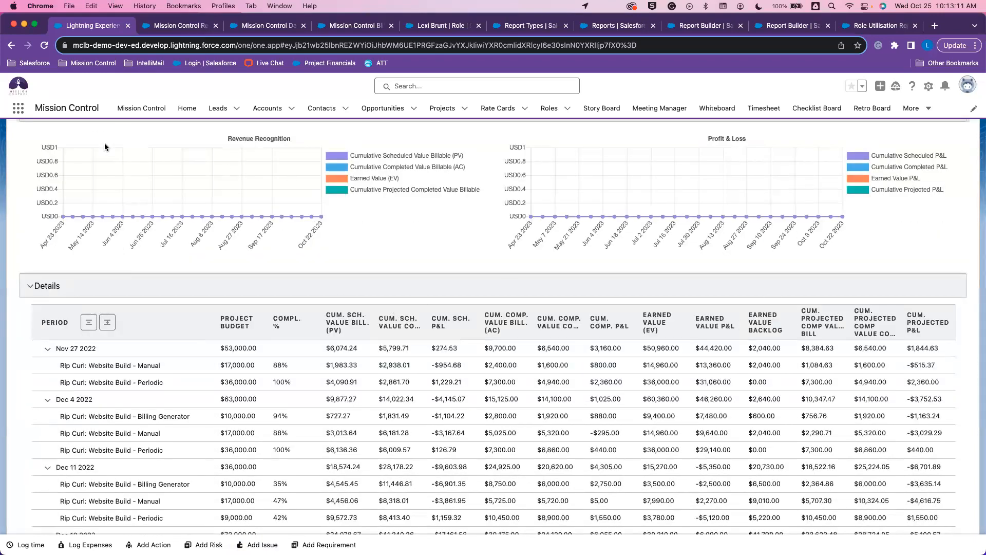
{"action": "scroll", "coordinate": [105, 146], "scroll_direction": "up", "scroll_amount": 3}
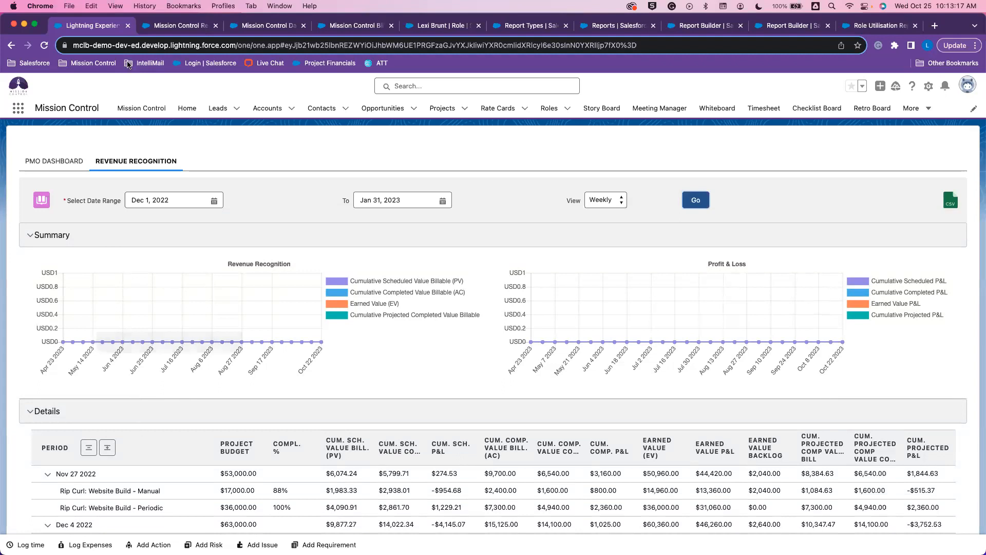
Leave Revenue Recognition, open the Mission Control Reports folder from all report folders, and look through its reports and descriptions.
{"action": "left_click", "coordinate": [128, 26]}
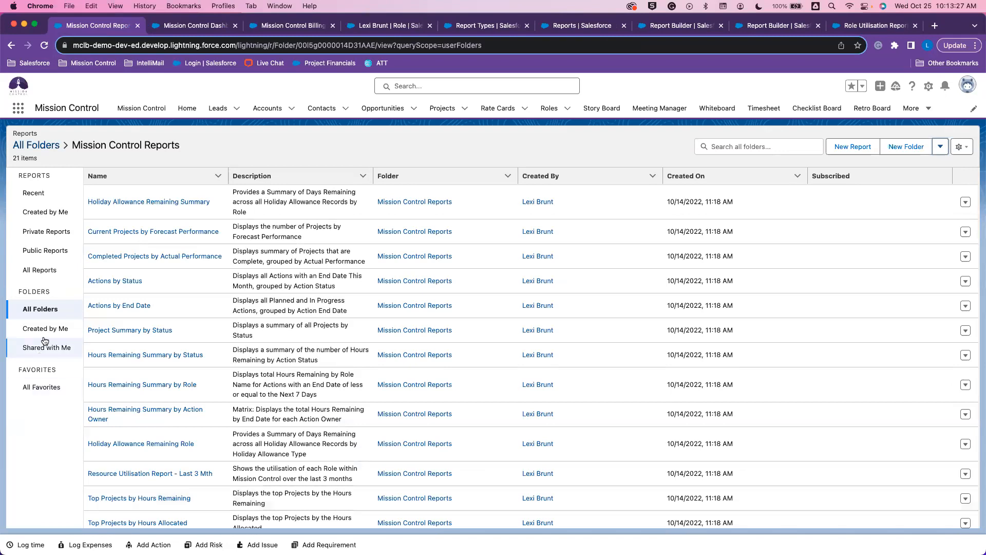
{"action": "left_click", "coordinate": [39, 314]}
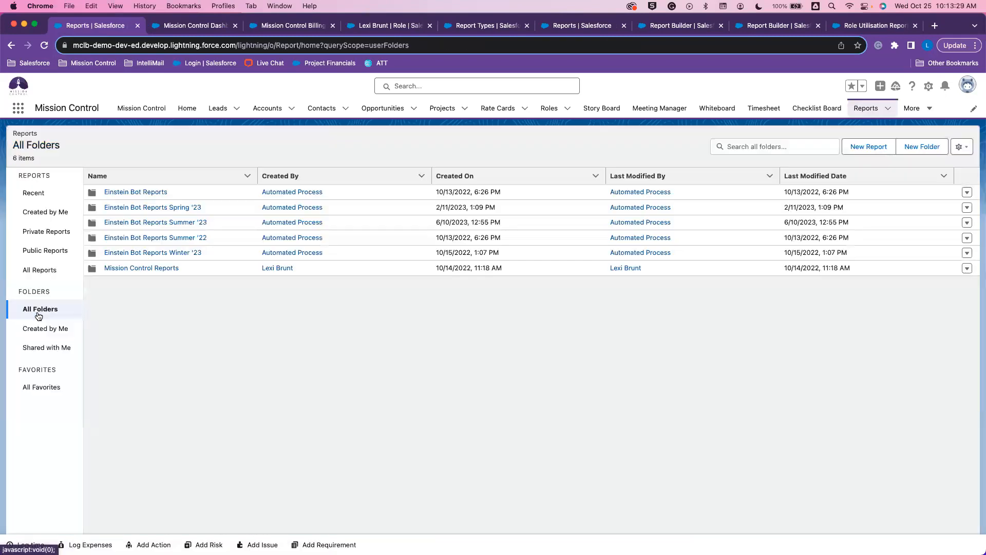
{"action": "left_click", "coordinate": [151, 270]}
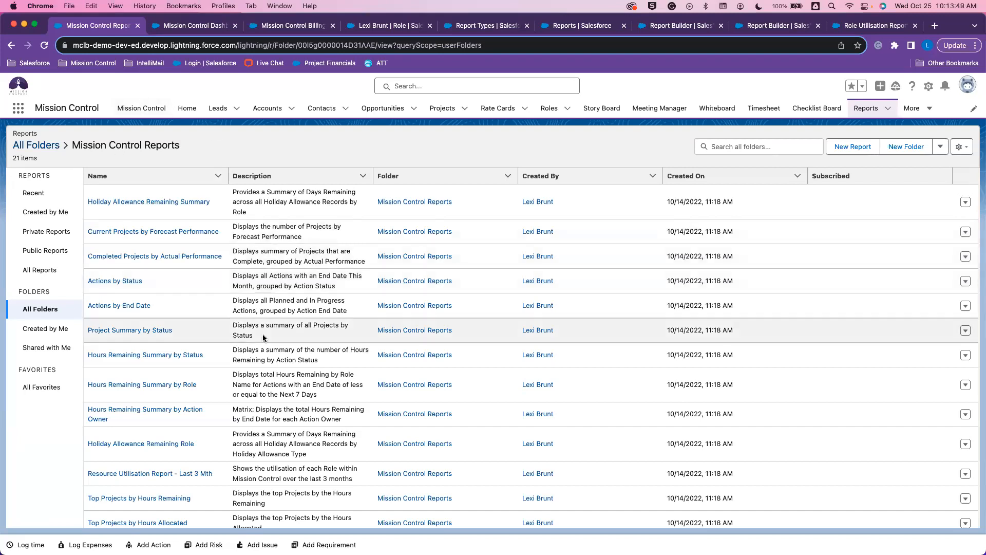
{"action": "scroll", "coordinate": [307, 424], "scroll_direction": "down", "scroll_amount": 5}
{"action": "scroll", "coordinate": [308, 425], "scroll_direction": "down", "scroll_amount": 3}
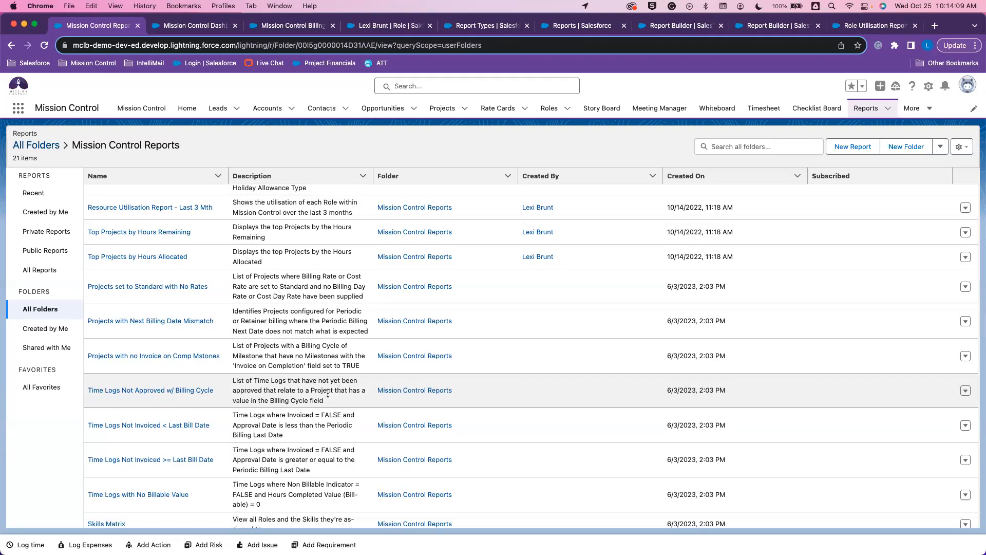
{"action": "scroll", "coordinate": [288, 424], "scroll_direction": "down", "scroll_amount": 1}
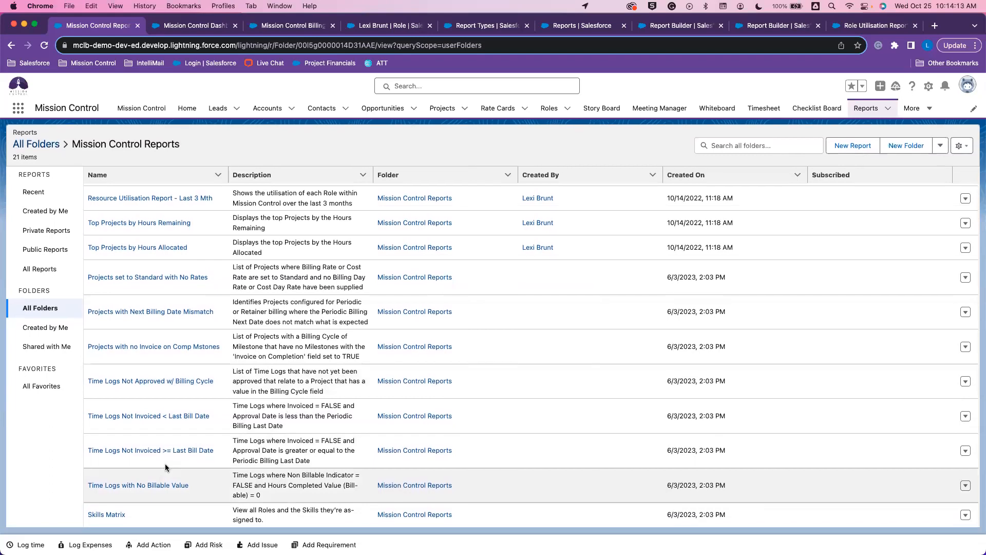
{"action": "scroll", "coordinate": [162, 256], "scroll_direction": "up", "scroll_amount": 2}
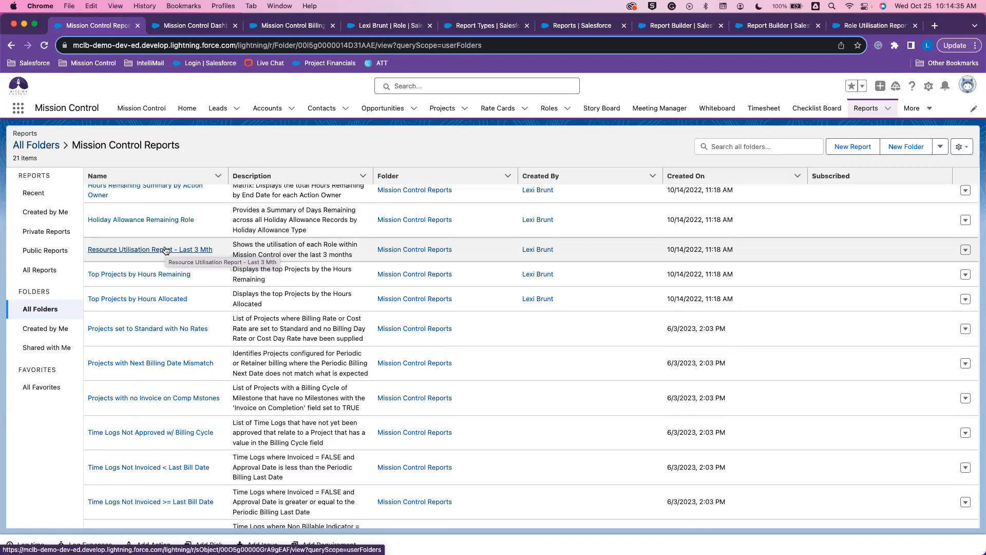
{"action": "scroll", "coordinate": [174, 400], "scroll_direction": "down", "scroll_amount": 2}
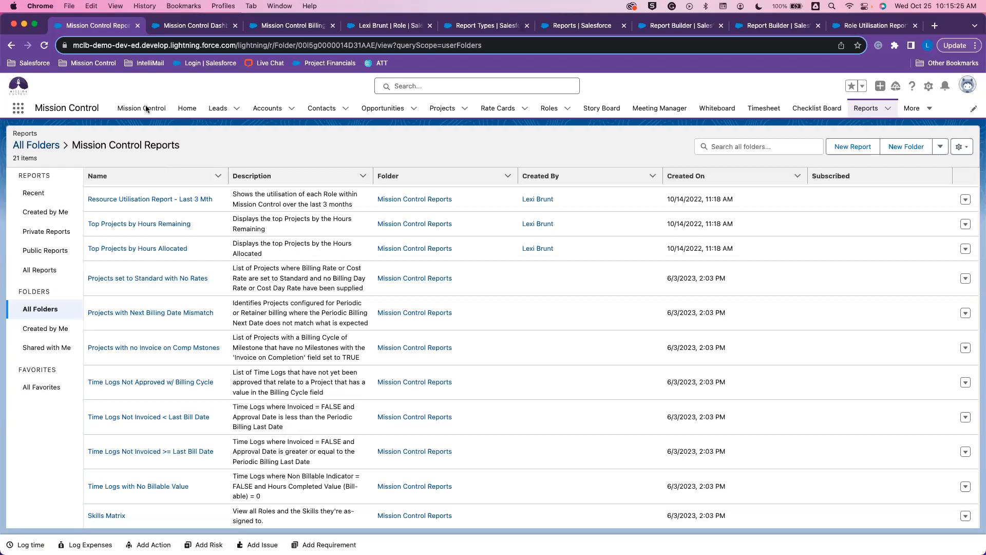
Switch to the Mission Control Dashboard and examine its charts on hours remaining, projects, actions and performance.
{"action": "left_click", "coordinate": [175, 27]}
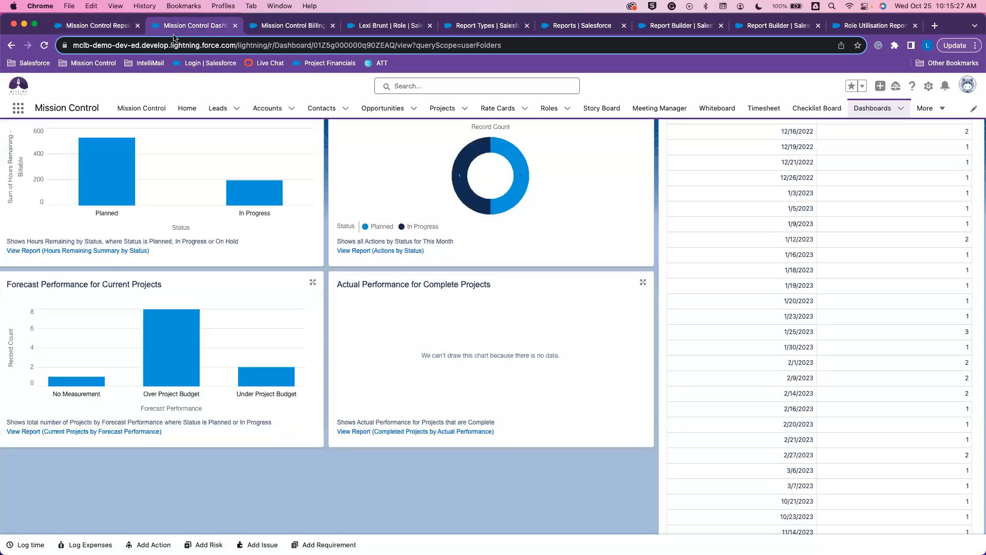
{"action": "scroll", "coordinate": [150, 324], "scroll_direction": "up", "scroll_amount": 5}
{"action": "scroll", "coordinate": [150, 320], "scroll_direction": "up", "scroll_amount": 1}
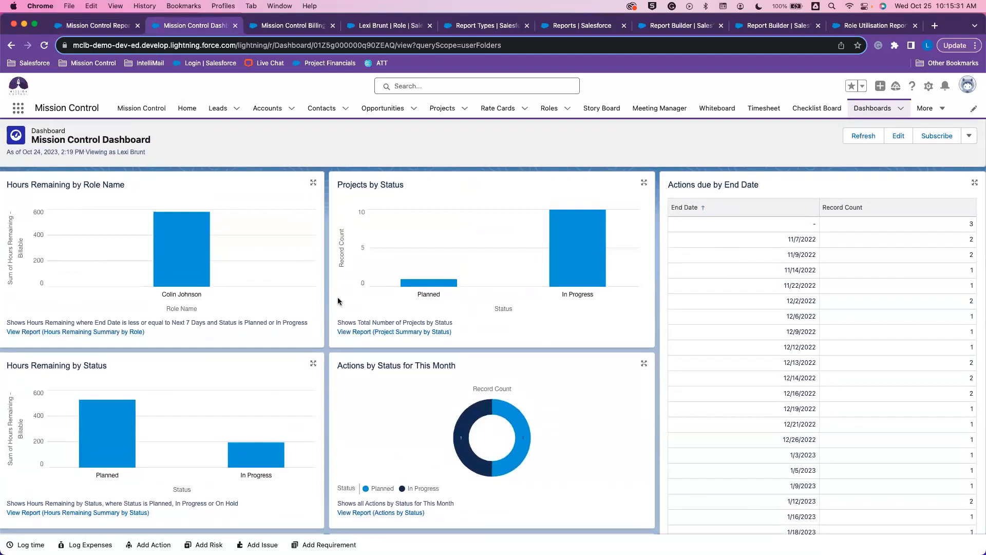
{"action": "scroll", "coordinate": [399, 408], "scroll_direction": "down", "scroll_amount": 1}
{"action": "scroll", "coordinate": [398, 408], "scroll_direction": "down", "scroll_amount": 5}
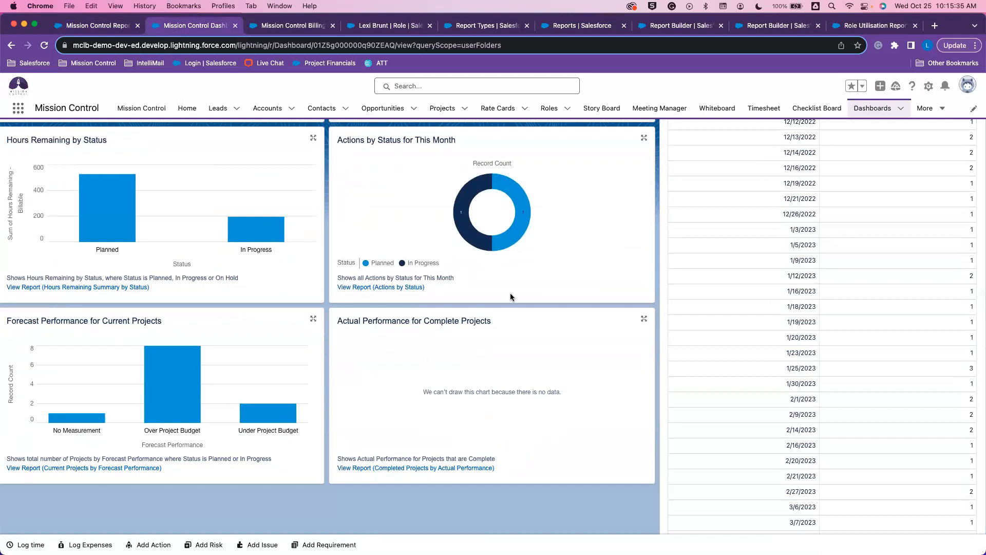
{"action": "scroll", "coordinate": [511, 295], "scroll_direction": "up", "scroll_amount": 5}
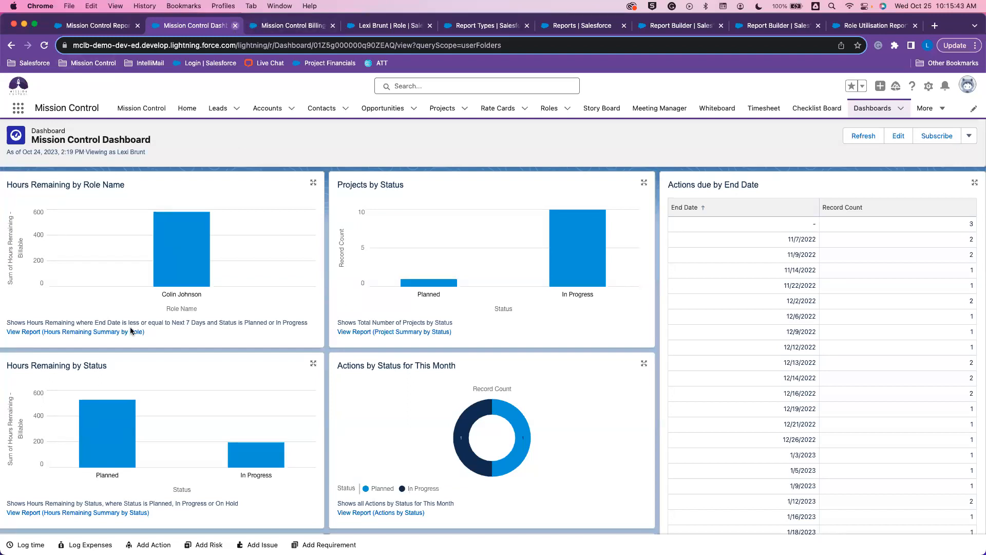
Close the Mission Control Dashboard and open the "Time Logs Not Invoiced < Last Bill Date" report from the Billing Exceptions dashboard in a new tab.
{"action": "key", "text": "super+w"}
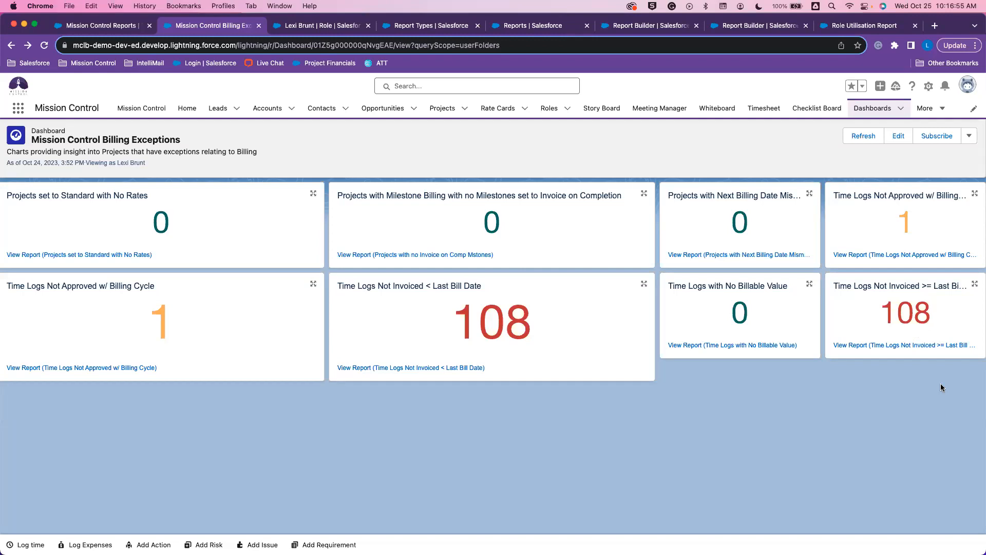
{"action": "right_click", "coordinate": [425, 369]}
{"action": "left_click", "coordinate": [471, 340]}
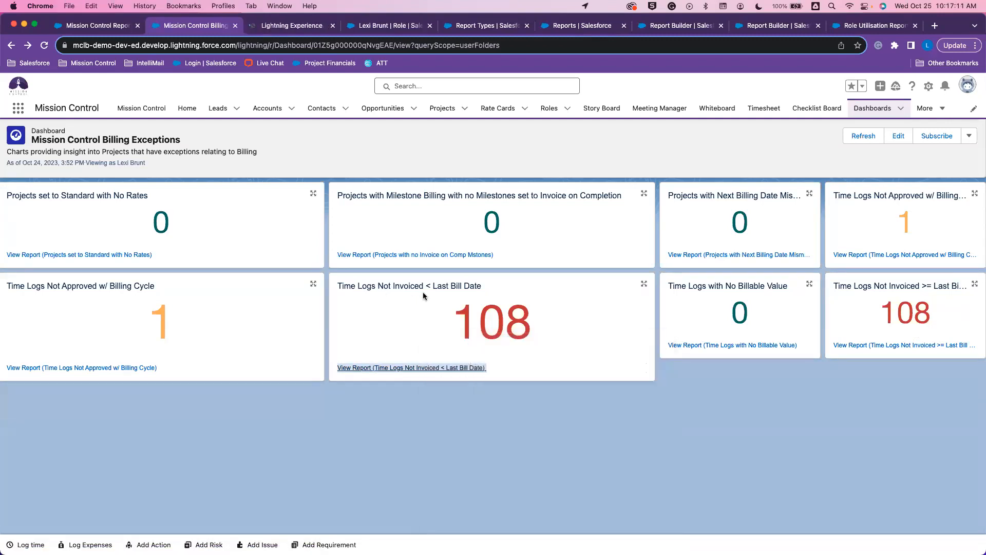
{"action": "left_click", "coordinate": [280, 32]}
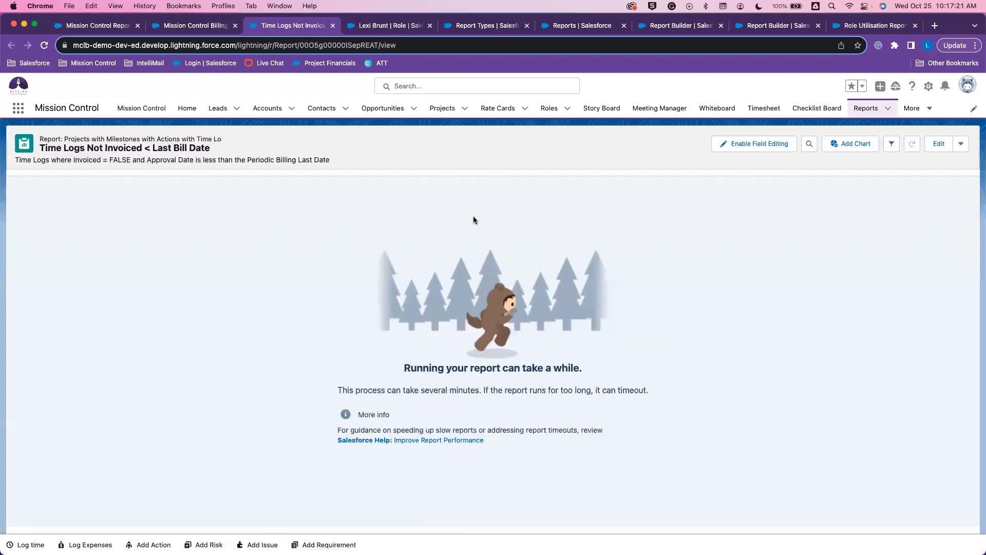
Open the Time Logs Not Invoiced < Last Bill Date report for editing and add a filter on the time logs' Approval Date.
{"action": "left_click", "coordinate": [938, 145]}
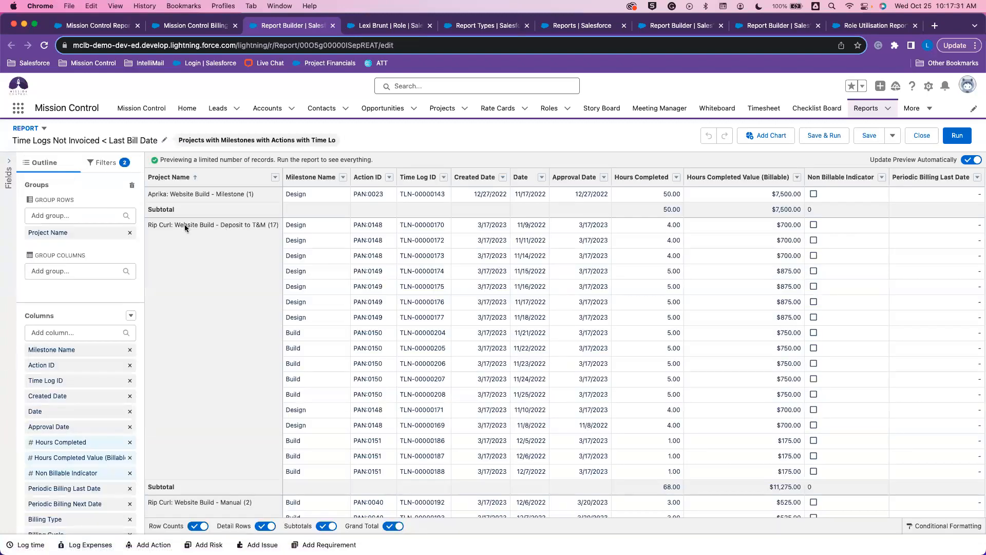
{"action": "left_click", "coordinate": [112, 165]}
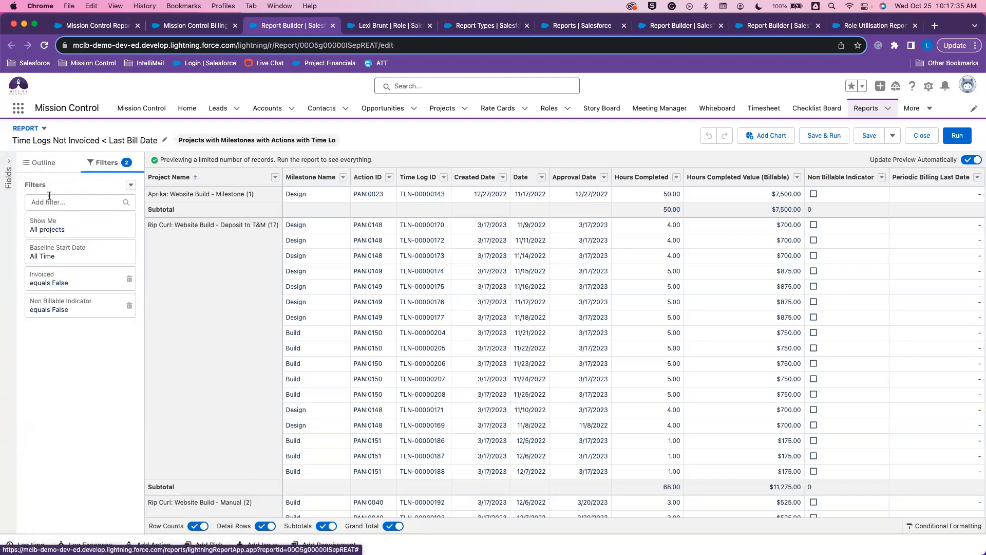
{"action": "left_click", "coordinate": [91, 203]}
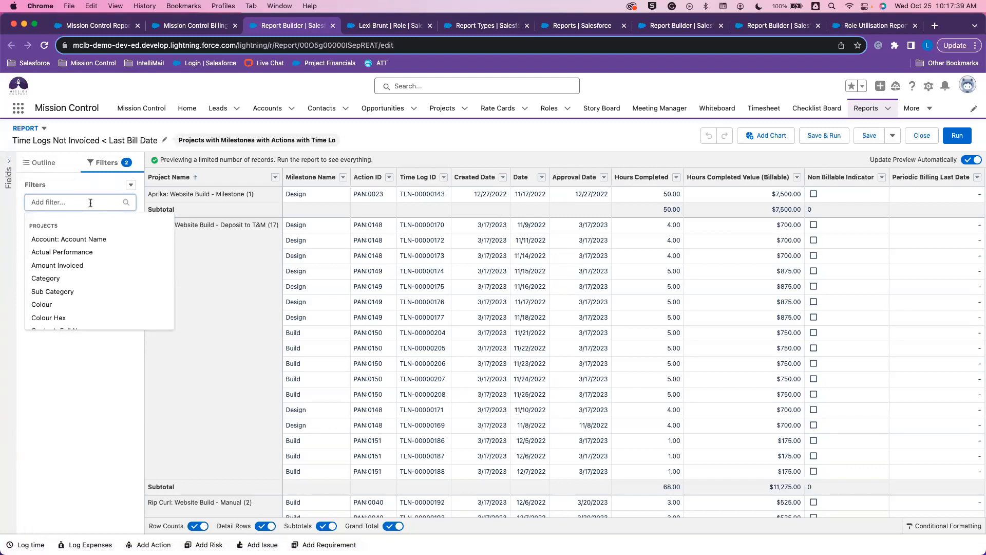
{"action": "type", "text": "apprva"}
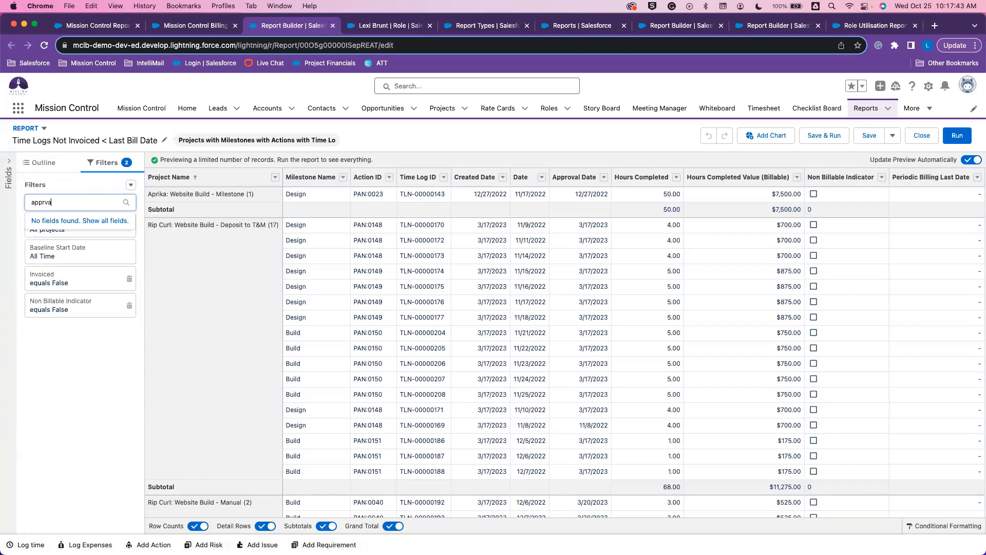
{"action": "key", "text": "BackSpace"}
{"action": "type", "text": "oval"}
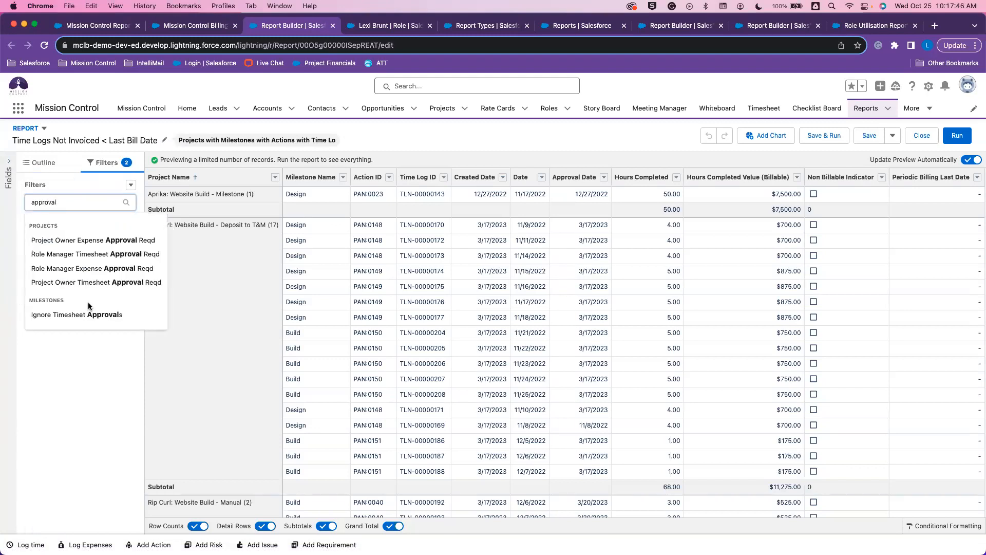
{"action": "scroll", "coordinate": [89, 306], "scroll_direction": "down", "scroll_amount": 4}
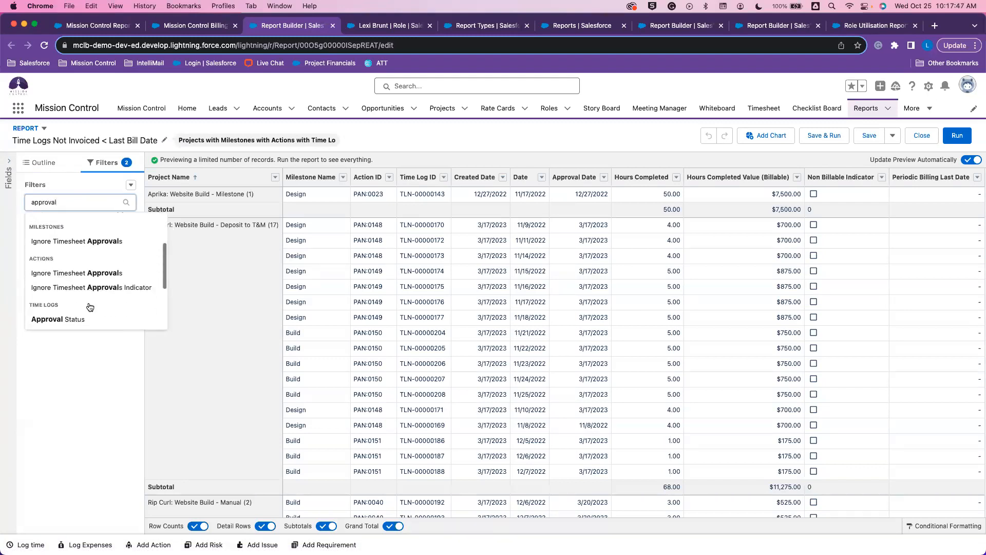
{"action": "scroll", "coordinate": [89, 307], "scroll_direction": "down", "scroll_amount": 2}
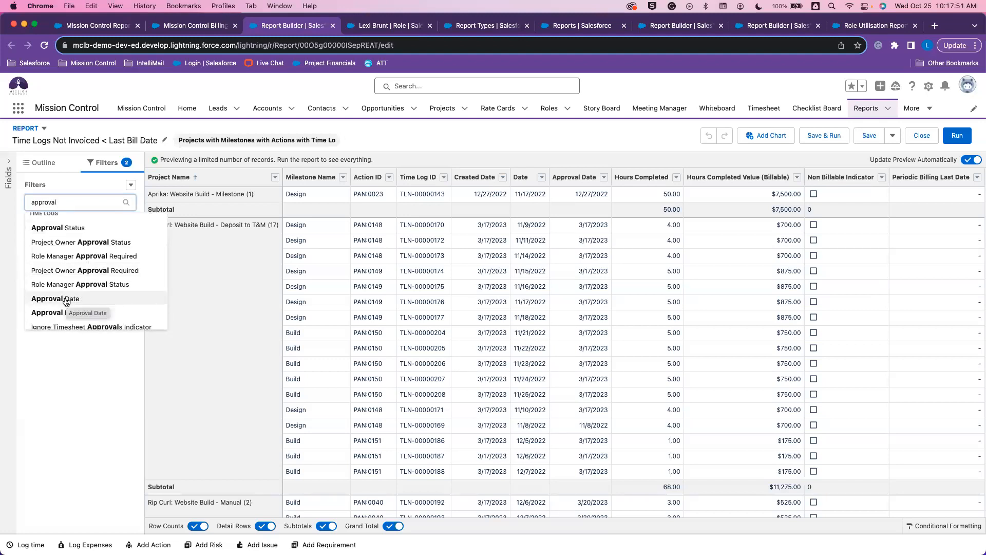
{"action": "left_click", "coordinate": [66, 299]}
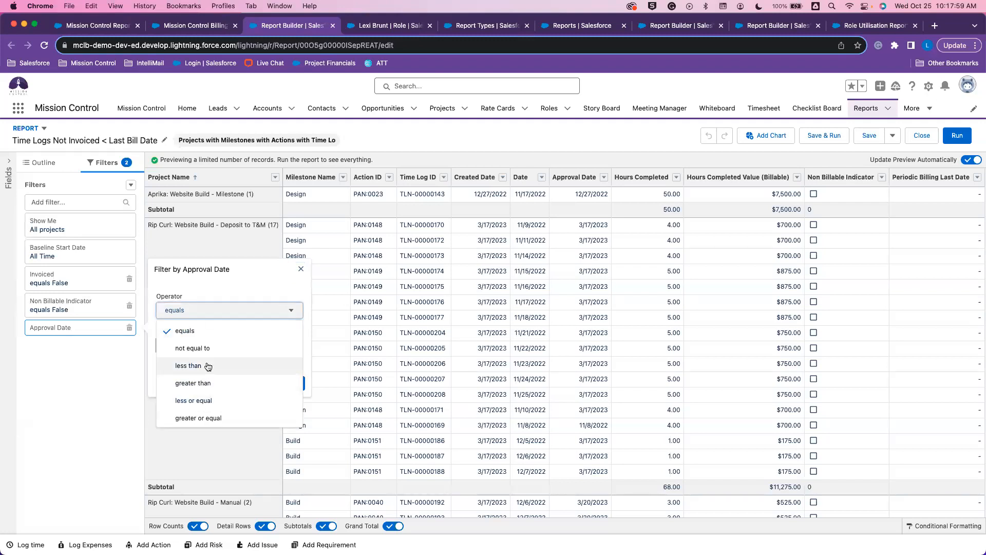
Set the Approval Date filter to less than the Periodic Billing Last Date field and apply it.
{"action": "left_click", "coordinate": [208, 365]}
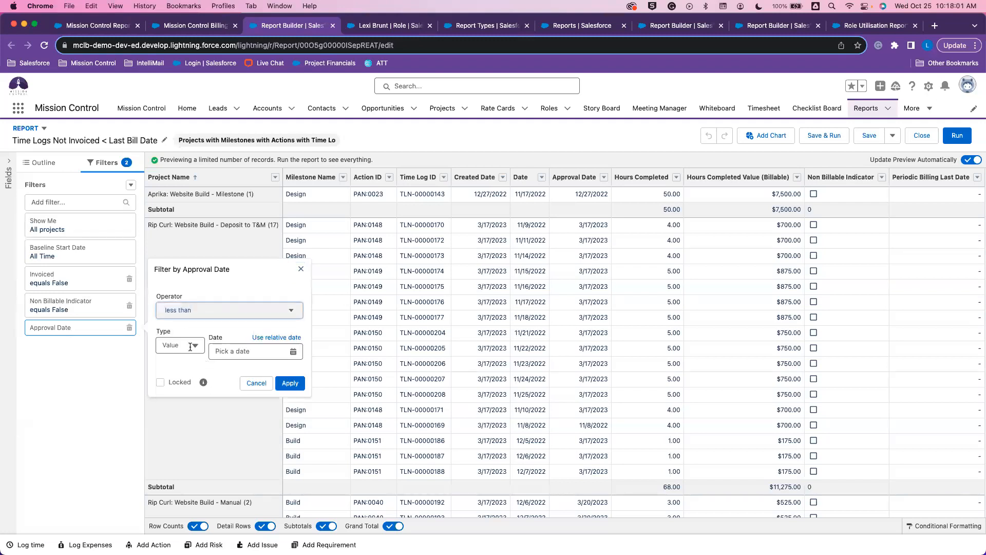
{"action": "left_click", "coordinate": [191, 346]}
{"action": "left_click", "coordinate": [177, 383]}
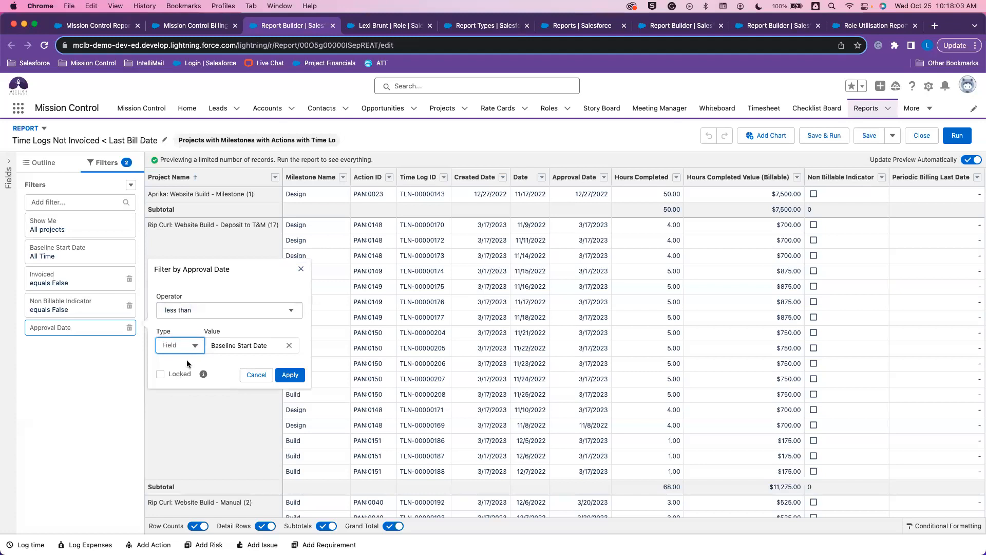
{"action": "left_click", "coordinate": [174, 343]}
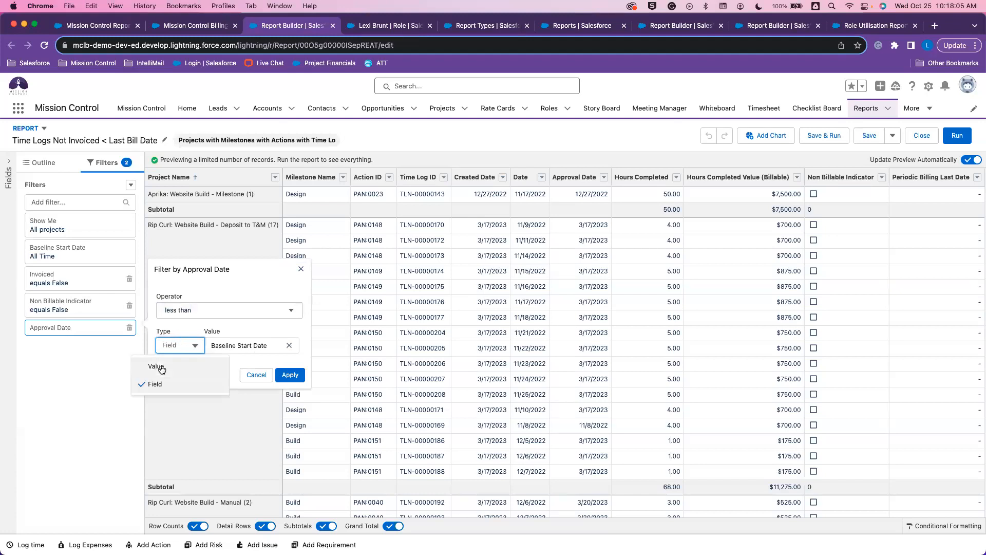
{"action": "left_click", "coordinate": [156, 386]}
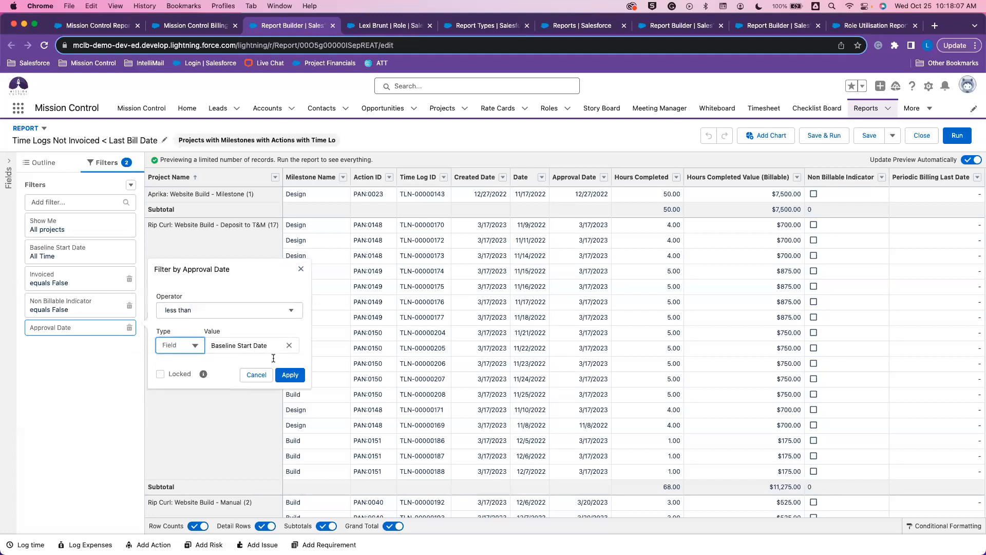
{"action": "left_click", "coordinate": [289, 345]}
{"action": "left_click", "coordinate": [249, 341]}
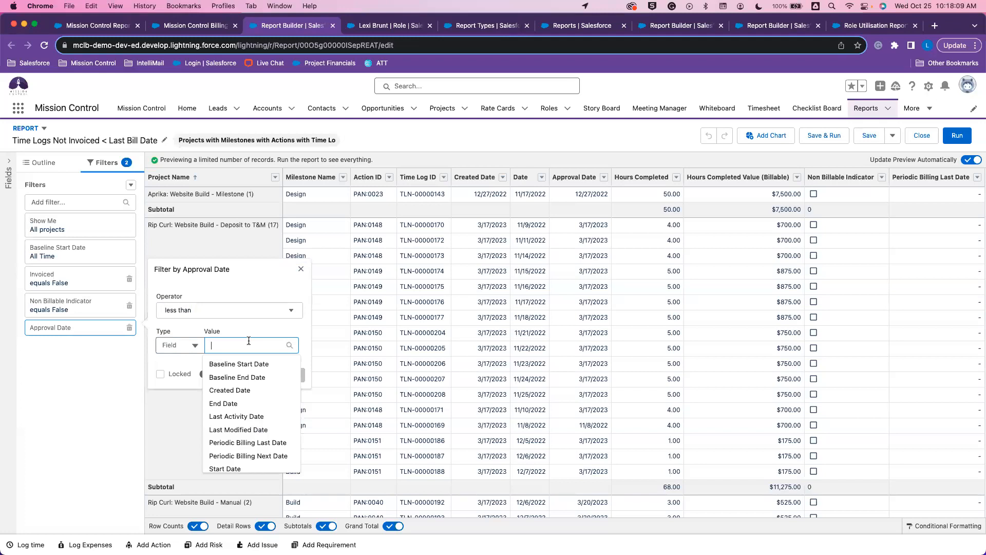
{"action": "type", "text": "periodi"}
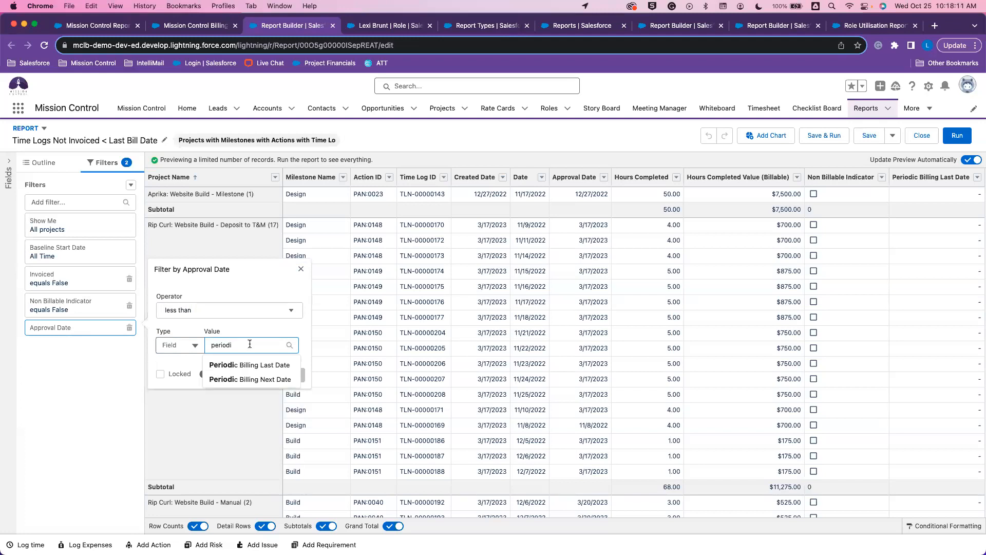
{"action": "left_click", "coordinate": [246, 365]}
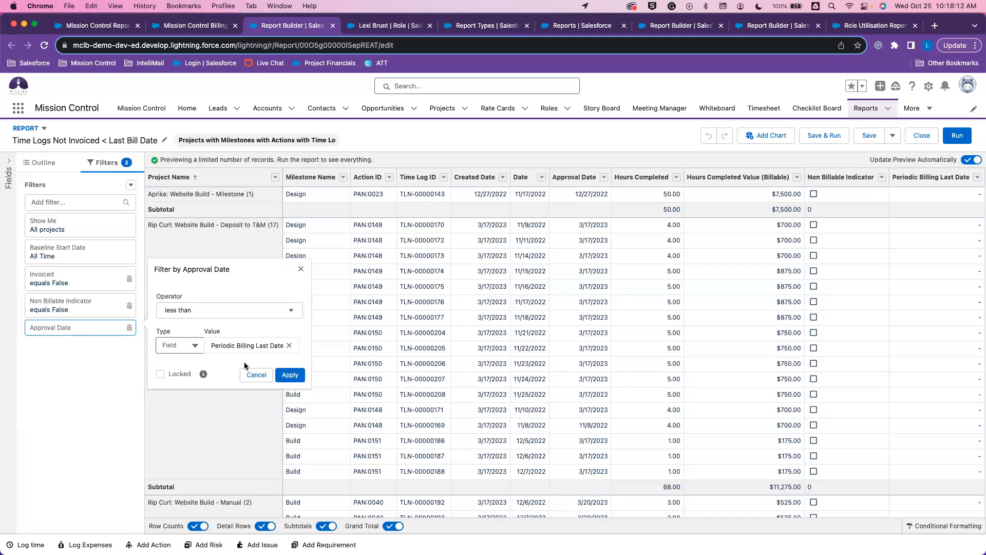
{"action": "left_click", "coordinate": [284, 377]}
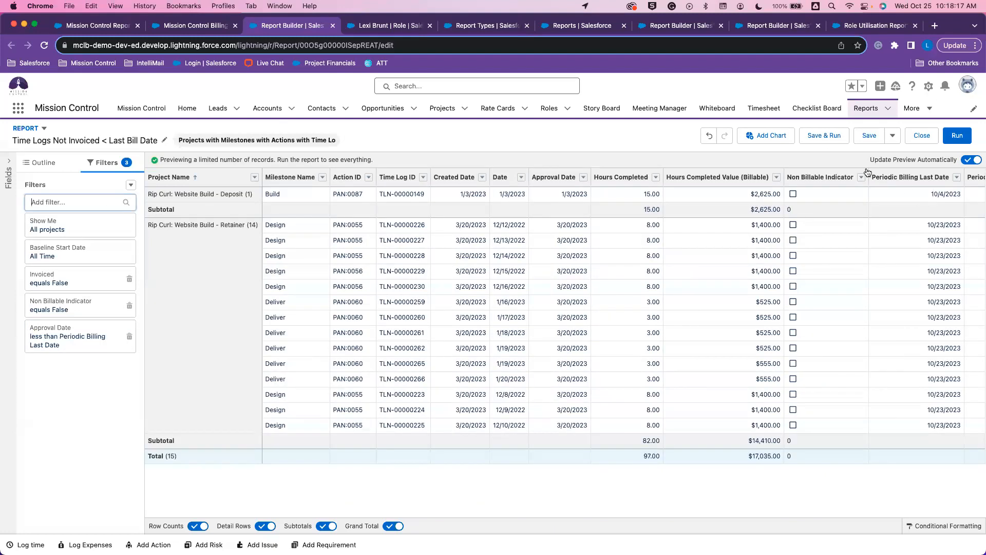
Save and run the edited report, and refresh the Mission Control Billing Exceptions dashboard.
{"action": "left_click", "coordinate": [831, 137]}
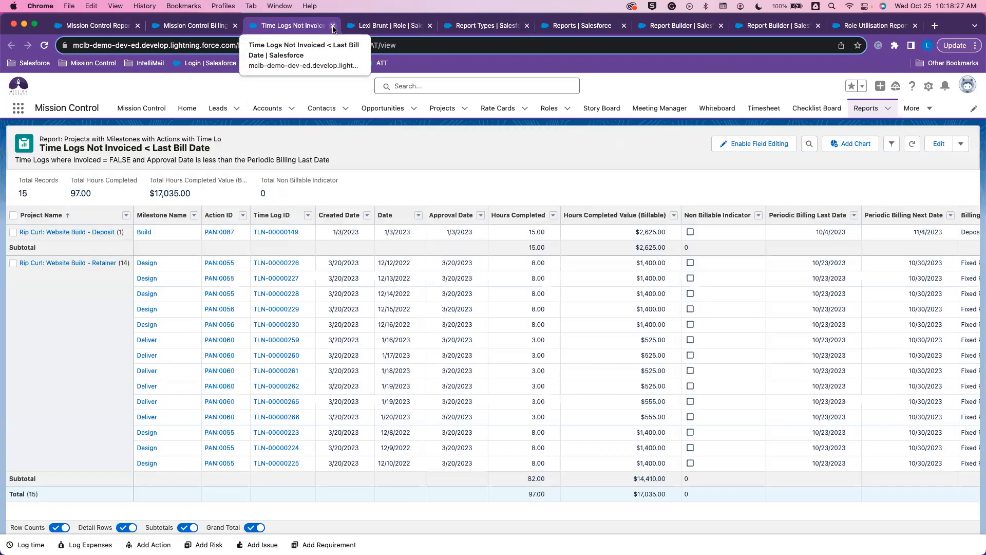
{"action": "left_click", "coordinate": [333, 25]}
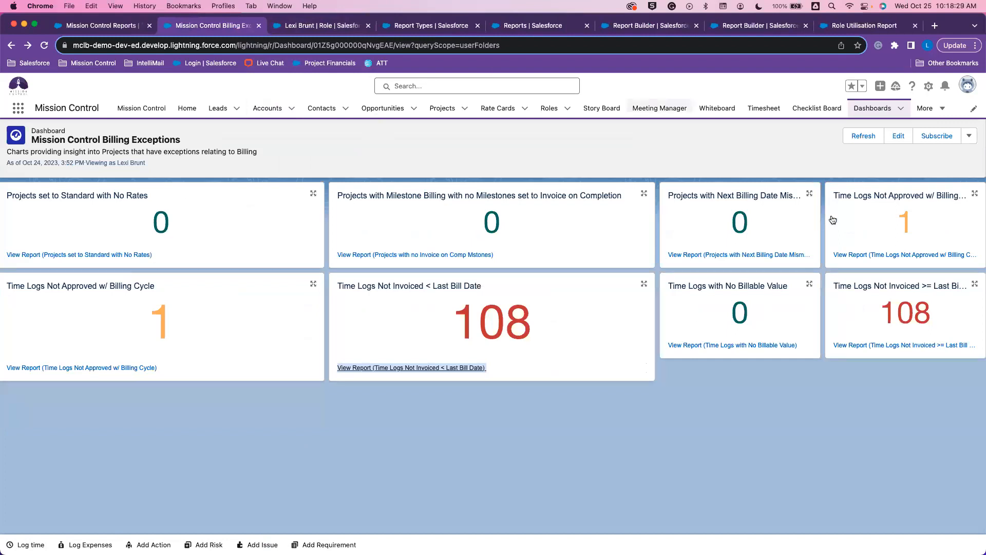
{"action": "left_click", "coordinate": [863, 136]}
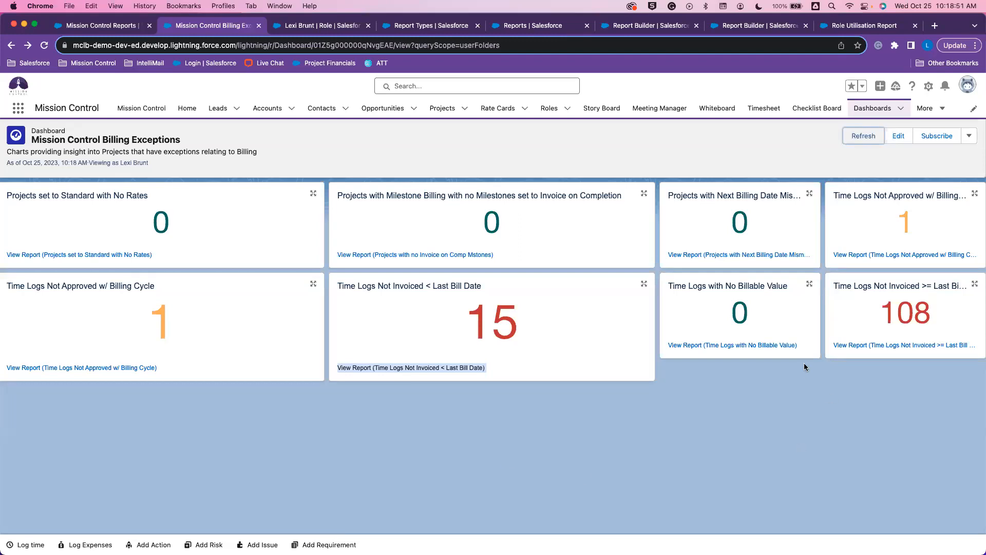
Open the Time Logs Not Invoiced >= Last Bill Date report from the dashboard in a new browser tab and switch to it.
{"action": "right_click", "coordinate": [894, 347]}
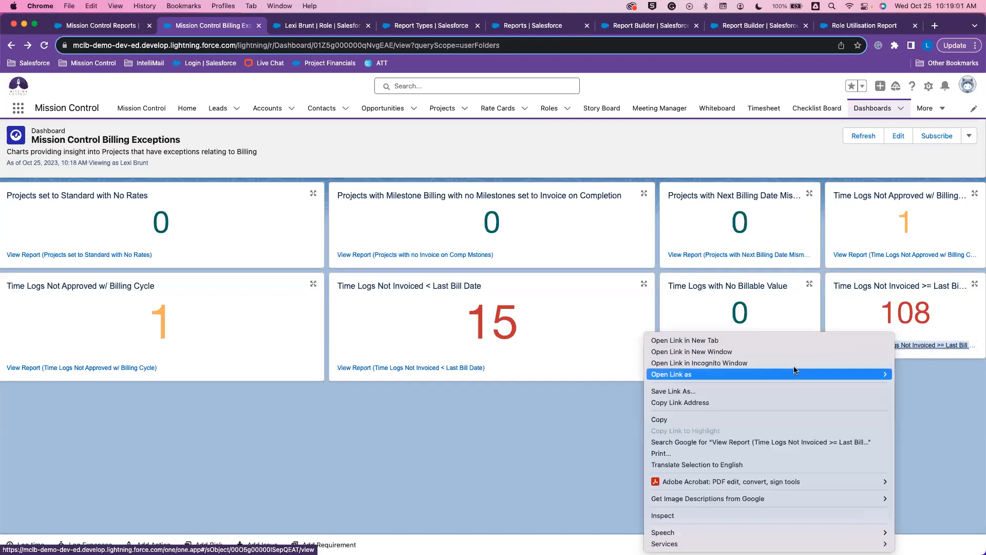
{"action": "left_click", "coordinate": [951, 369]}
{"action": "right_click", "coordinate": [920, 349]}
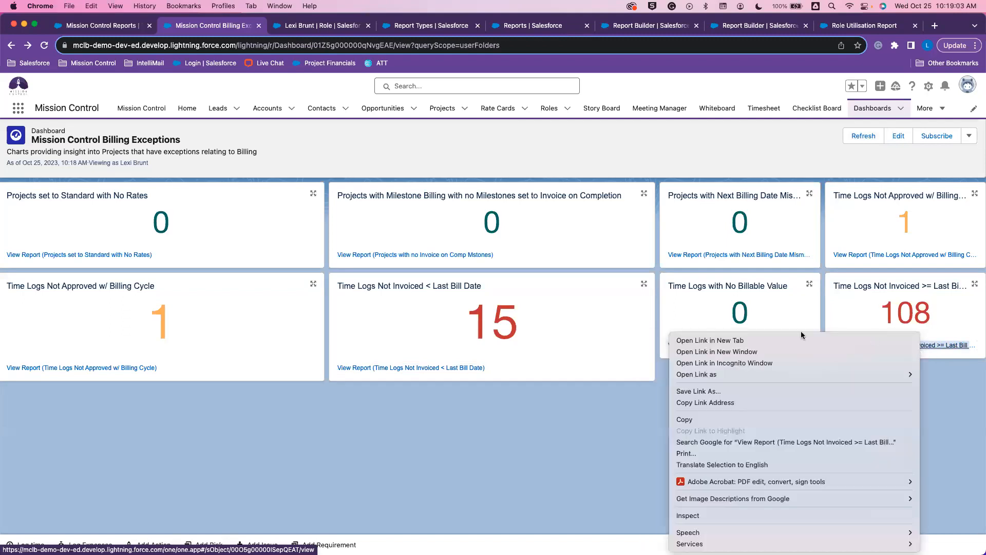
{"action": "left_click", "coordinate": [761, 340]}
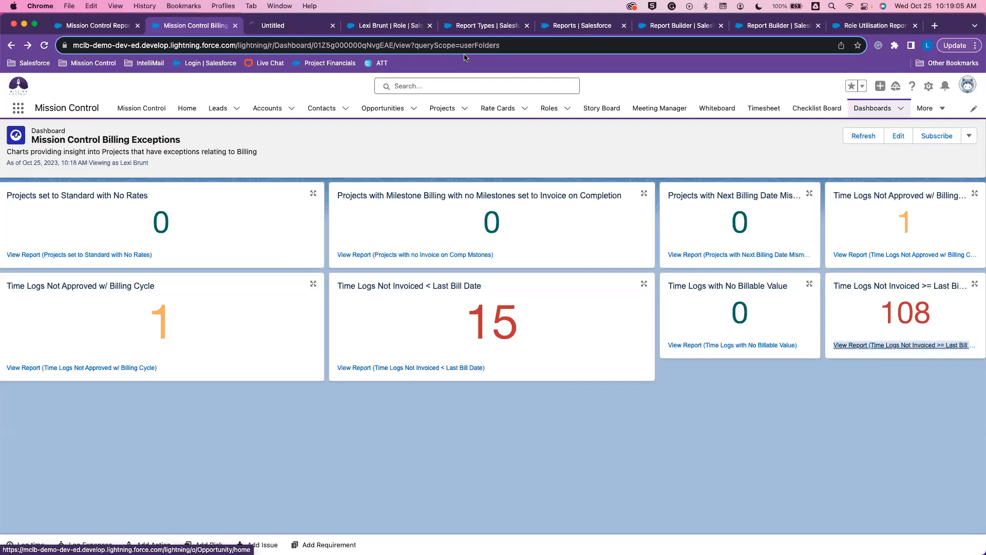
{"action": "left_click", "coordinate": [283, 25]}
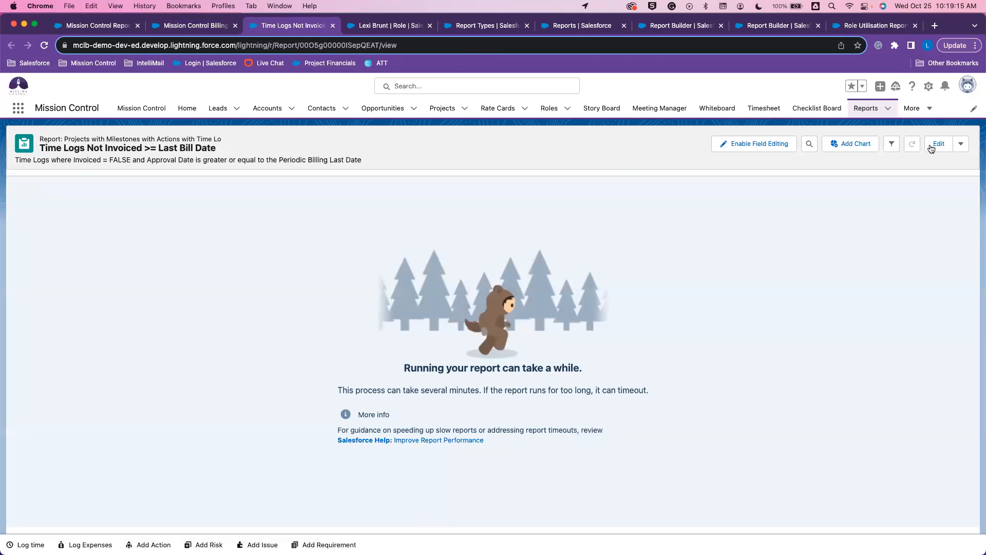
Edit the Time Logs Not Invoiced >= Last Bill Date report and add a filter on the time logs' Approval Date.
{"action": "left_click", "coordinate": [931, 148]}
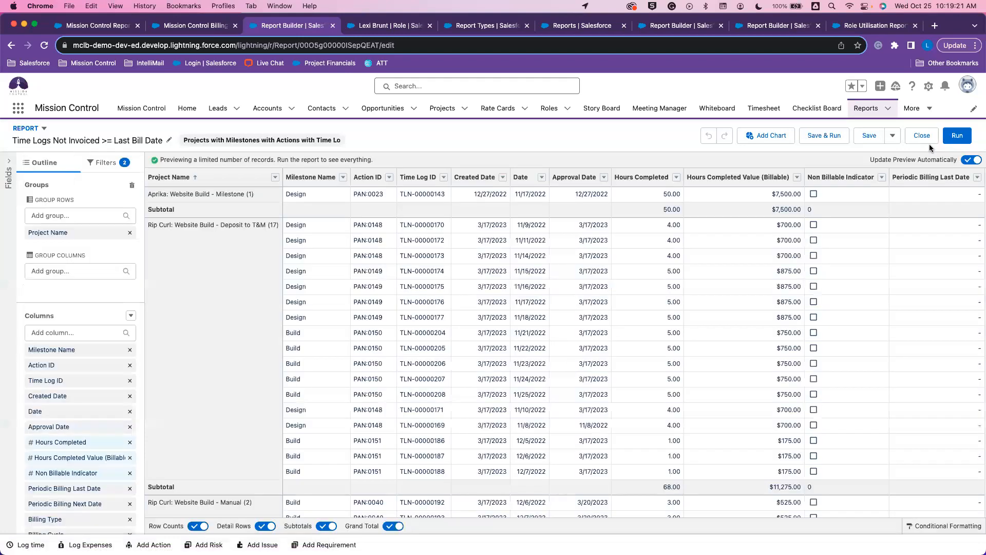
{"action": "left_click", "coordinate": [106, 162]}
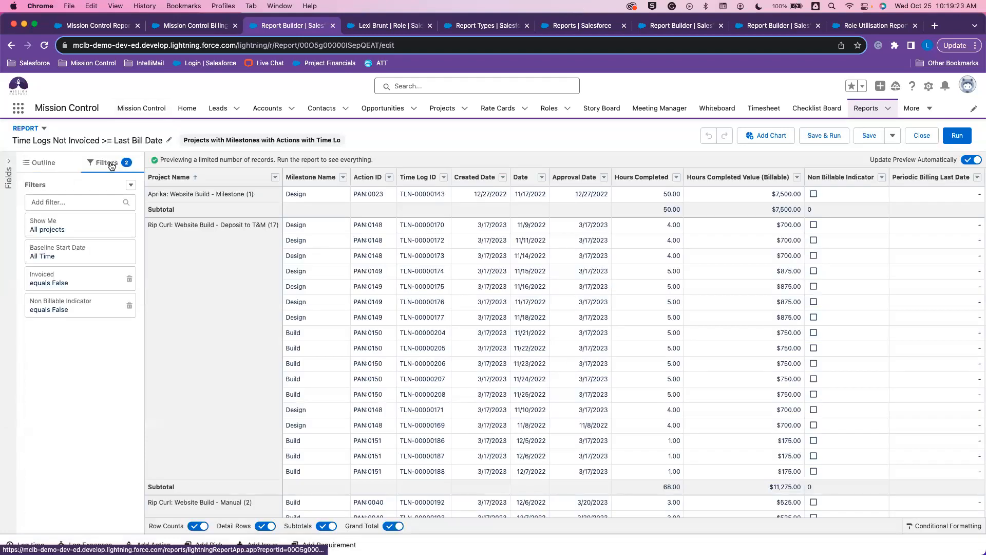
{"action": "left_click", "coordinate": [93, 205]}
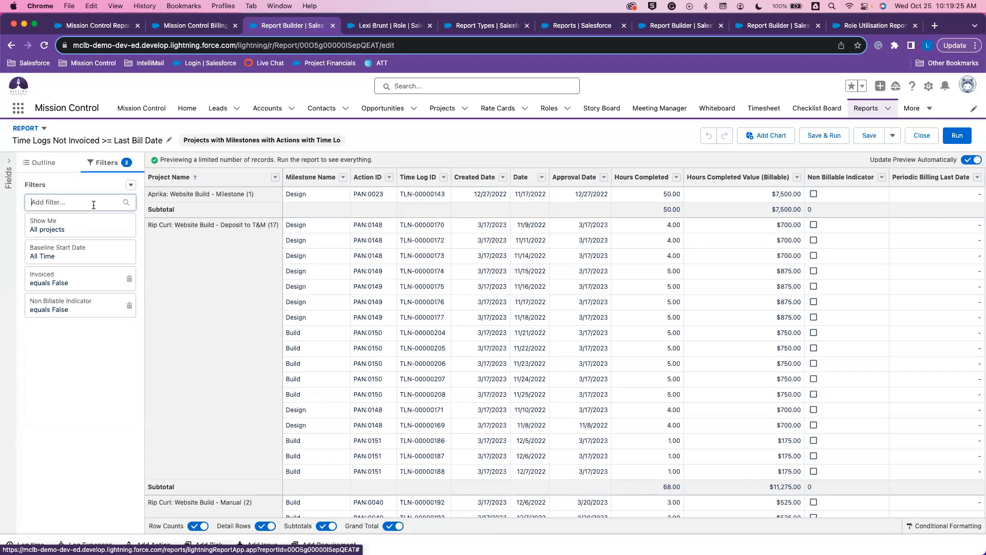
{"action": "type", "text": "approval"}
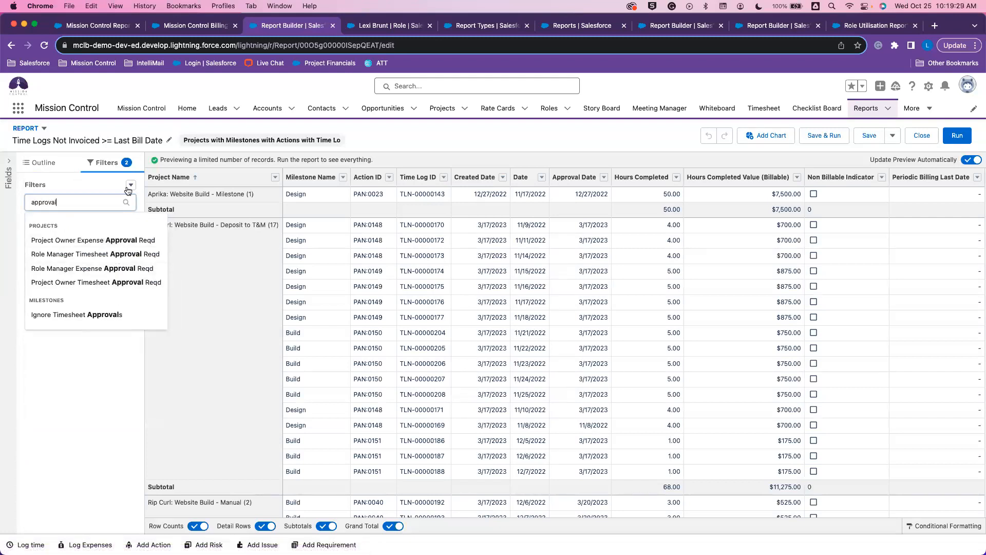
{"action": "scroll", "coordinate": [63, 324], "scroll_direction": "down", "scroll_amount": 3}
{"action": "scroll", "coordinate": [63, 324], "scroll_direction": "down", "scroll_amount": 2}
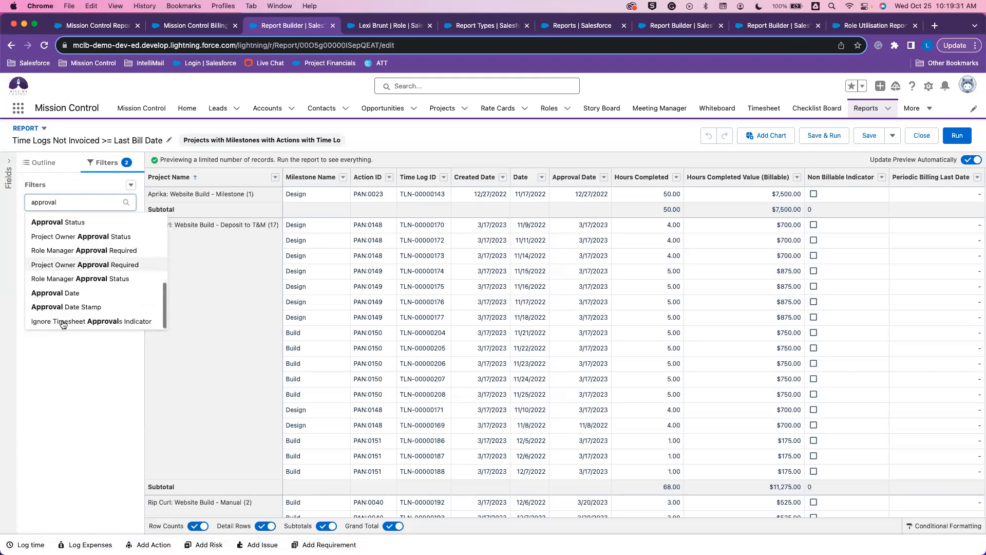
{"action": "left_click", "coordinate": [64, 297]}
Set the Approval Date filter to greater or equal to the Periodic Billing Last Date field and apply it.
{"action": "left_click", "coordinate": [258, 310]}
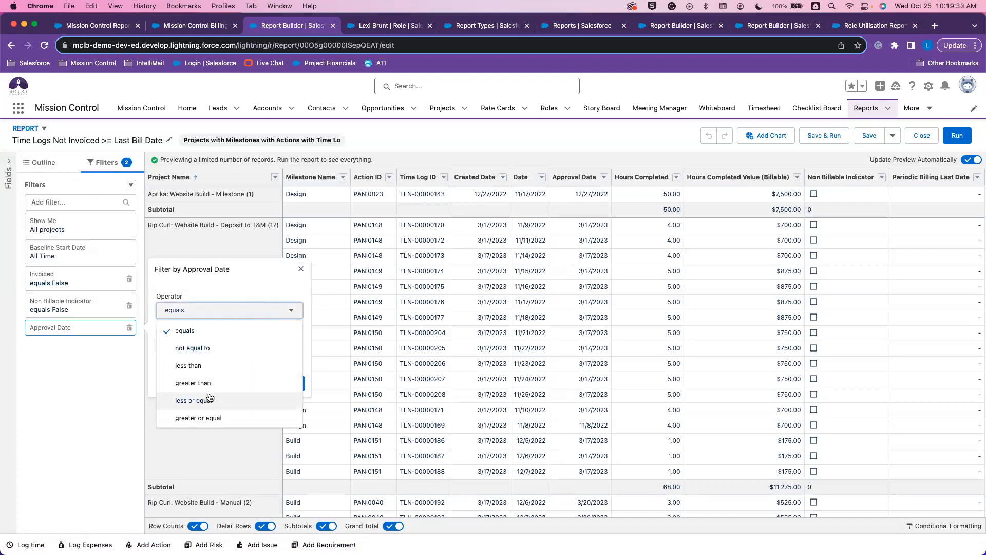
{"action": "left_click", "coordinate": [201, 417]}
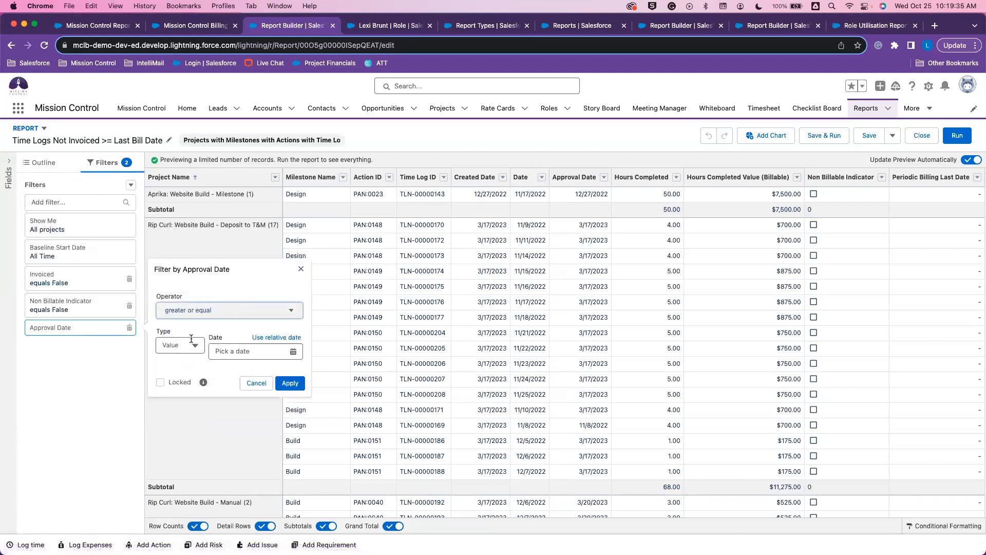
{"action": "left_click", "coordinate": [189, 338]}
{"action": "left_click", "coordinate": [189, 386]}
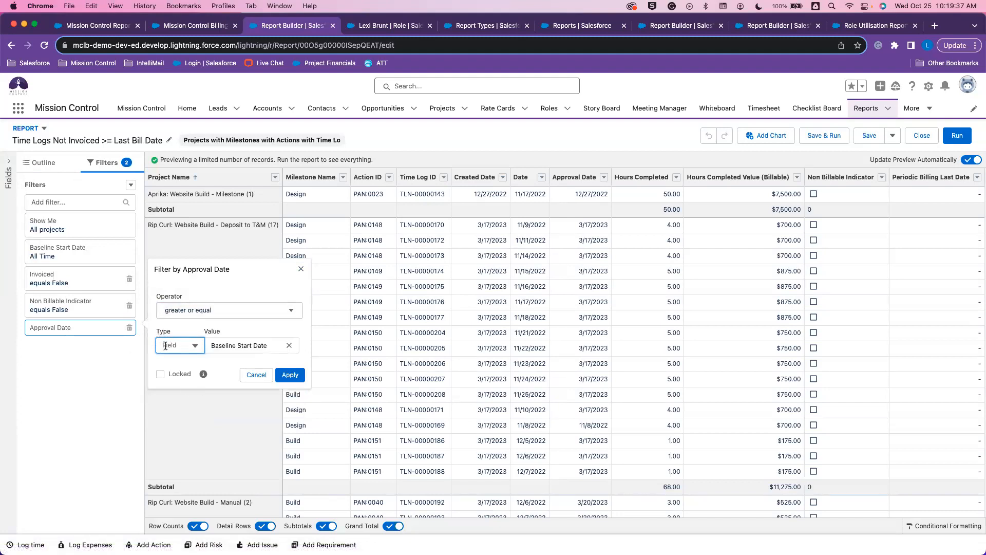
{"action": "left_click", "coordinate": [289, 344]}
{"action": "left_click", "coordinate": [275, 343]}
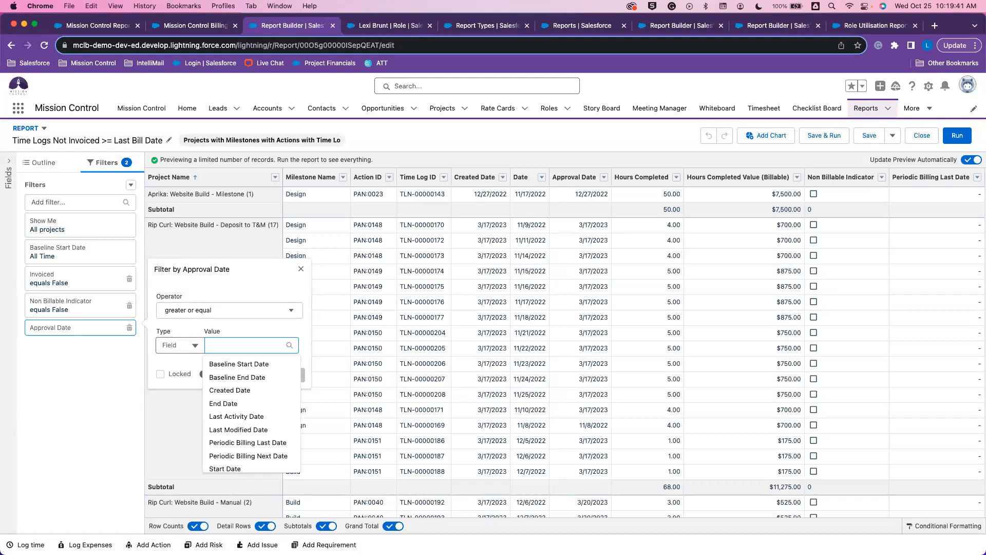
{"action": "type", "text": "last"}
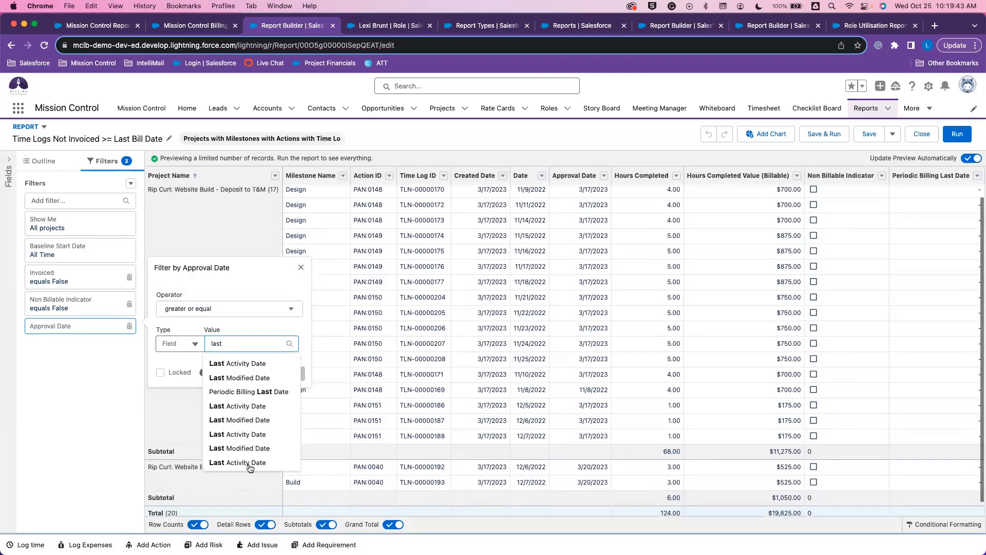
{"action": "left_click", "coordinate": [242, 393]}
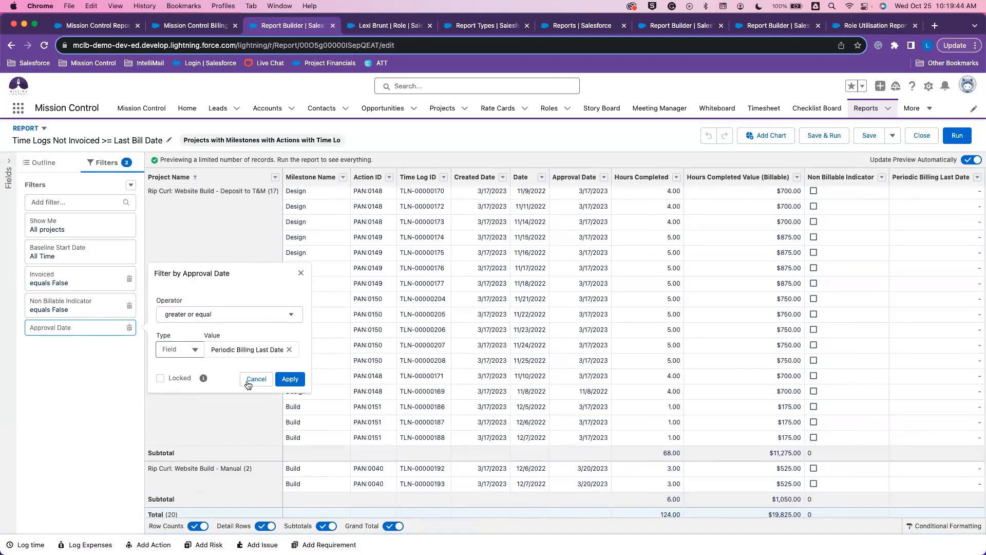
{"action": "left_click", "coordinate": [288, 381]}
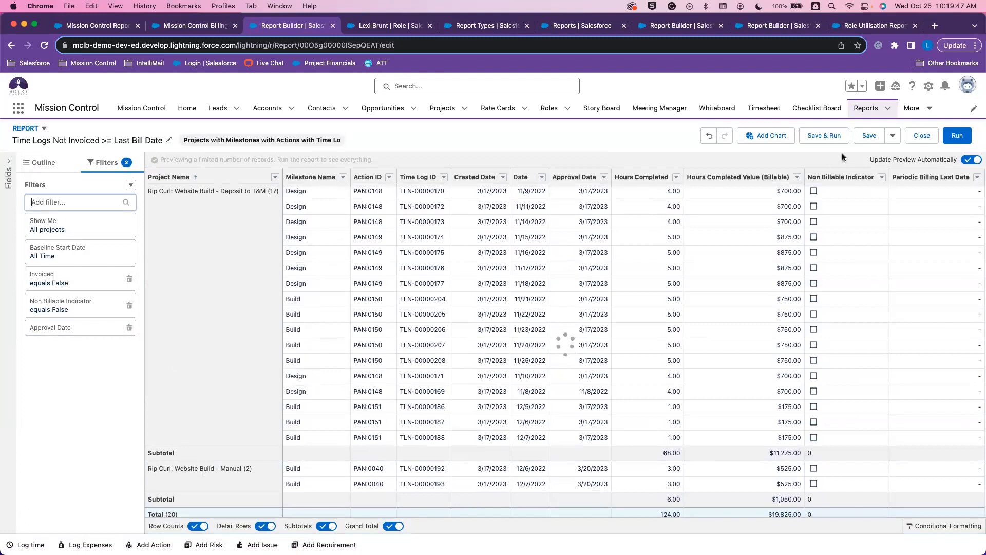
Save and run the Time Logs Not Invoiced >= Last Bill Date report, close its browser tab and refresh the Billing Exceptions dashboard.
{"action": "left_click", "coordinate": [837, 140]}
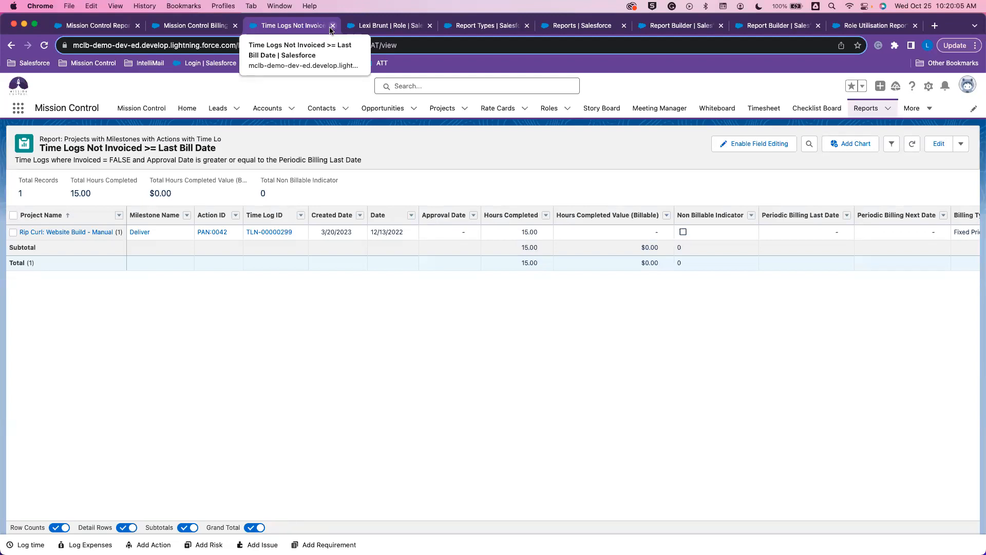
{"action": "left_click", "coordinate": [332, 26]}
{"action": "left_click", "coordinate": [851, 135]}
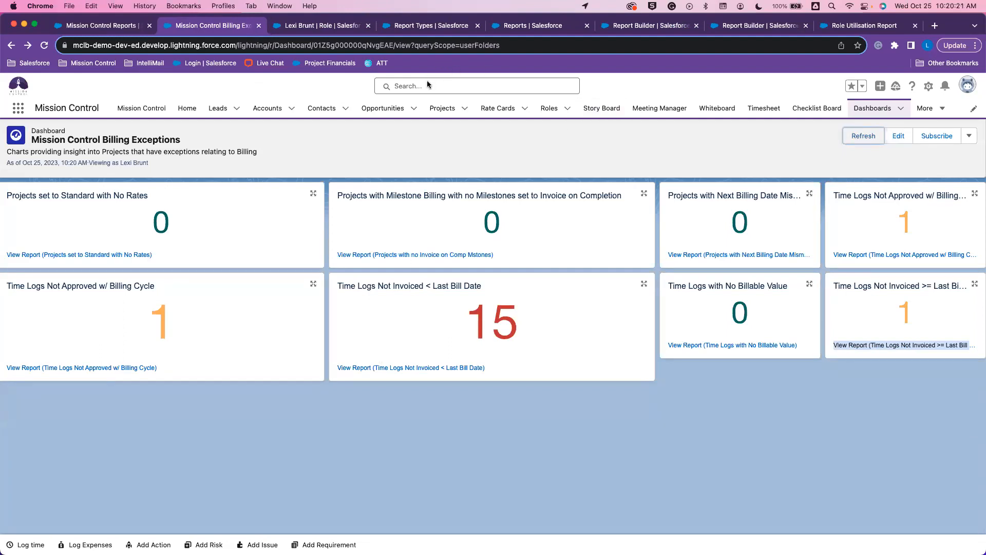
Close the dashboard's browser tab and view the actions available for Resource Utilisation Report - Last 3 Mth in the Mission Control Reports folder.
{"action": "left_click", "coordinate": [257, 25]}
{"action": "left_click", "coordinate": [112, 27]}
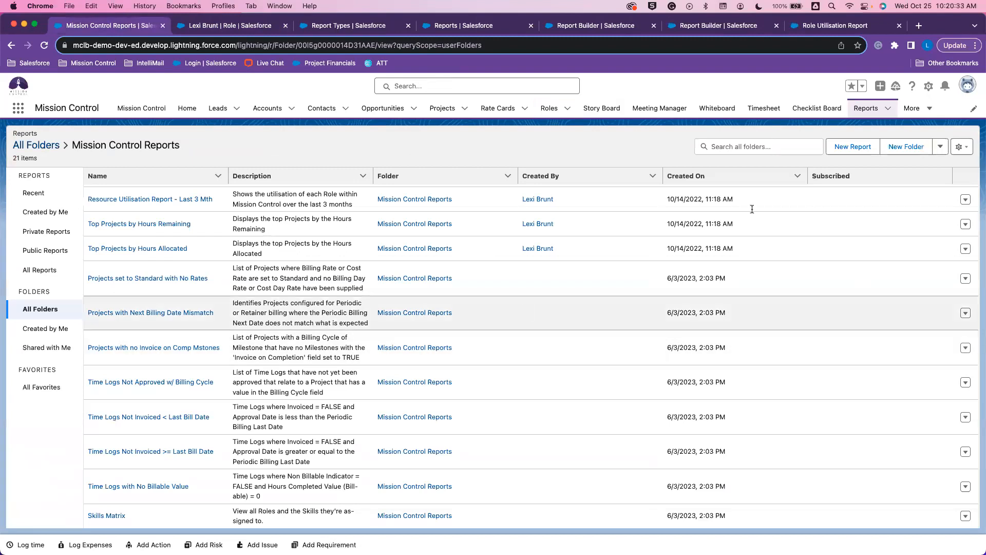
{"action": "left_click", "coordinate": [965, 200]}
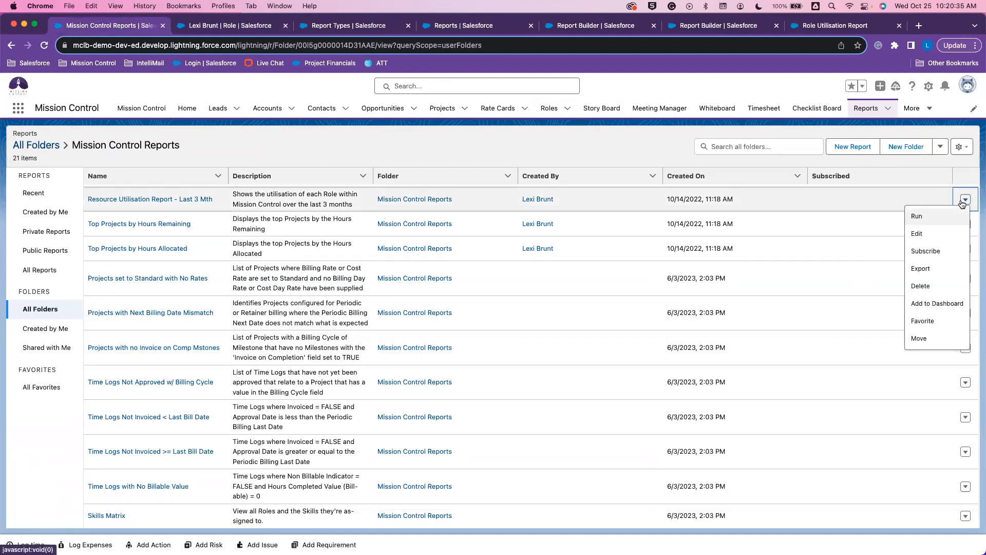
{"action": "left_click", "coordinate": [667, 145]}
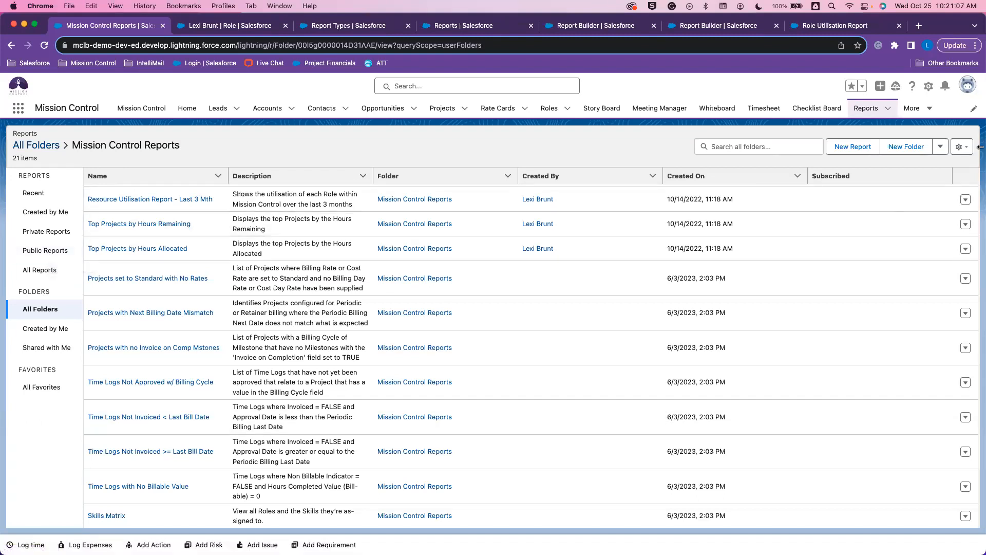
Open the sharing settings of the Mission Control Reports folder and review whom it can be shared with.
{"action": "left_click", "coordinate": [936, 171]}
{"action": "left_click", "coordinate": [940, 147]}
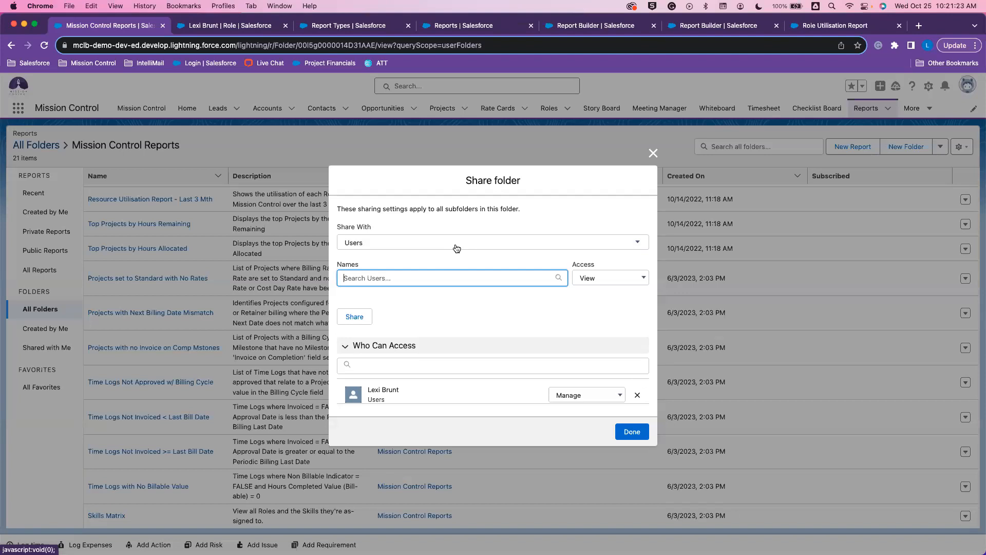
{"action": "left_click", "coordinate": [457, 248]}
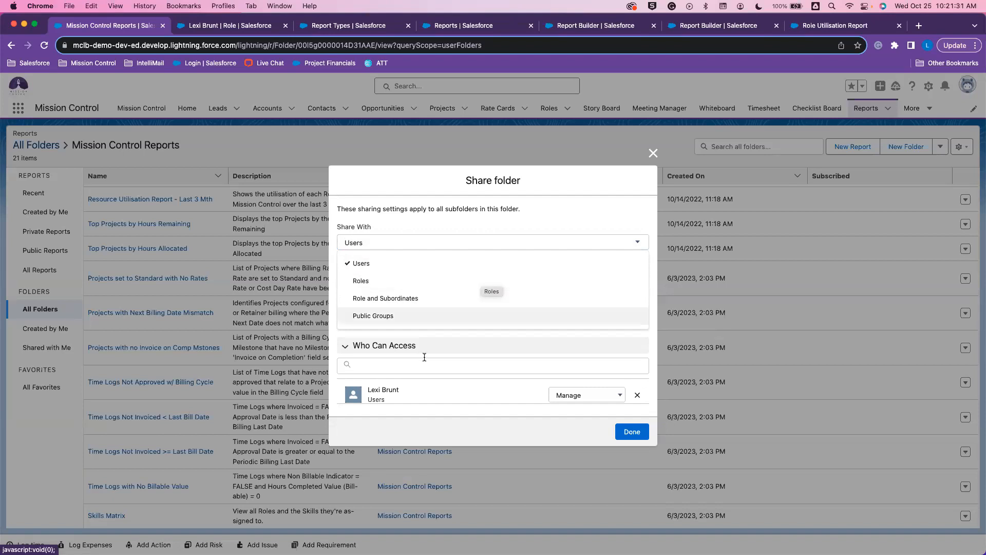
{"action": "left_click", "coordinate": [512, 215]}
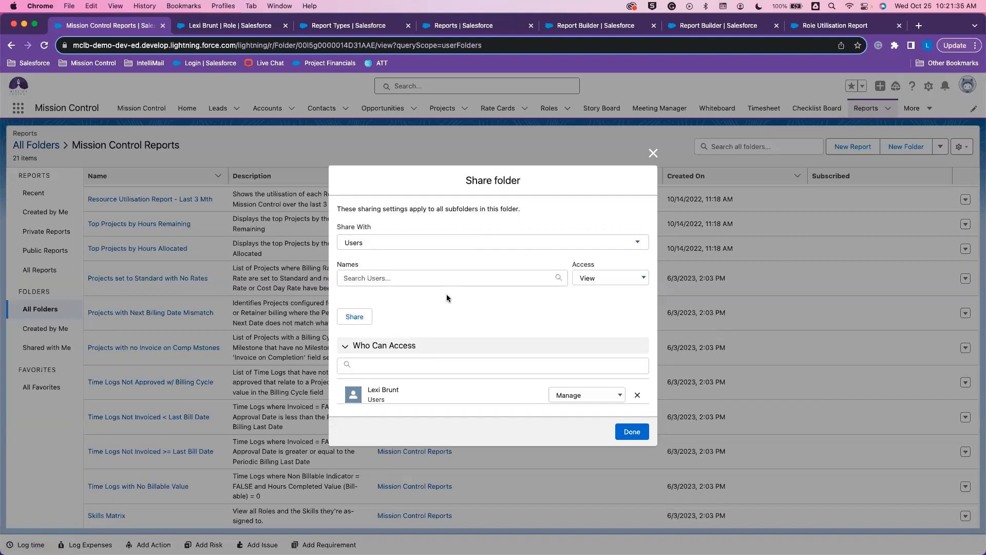
Pick a user for the folder sharing, review the access levels and close the sharing settings without sharing.
{"action": "left_click", "coordinate": [434, 279]}
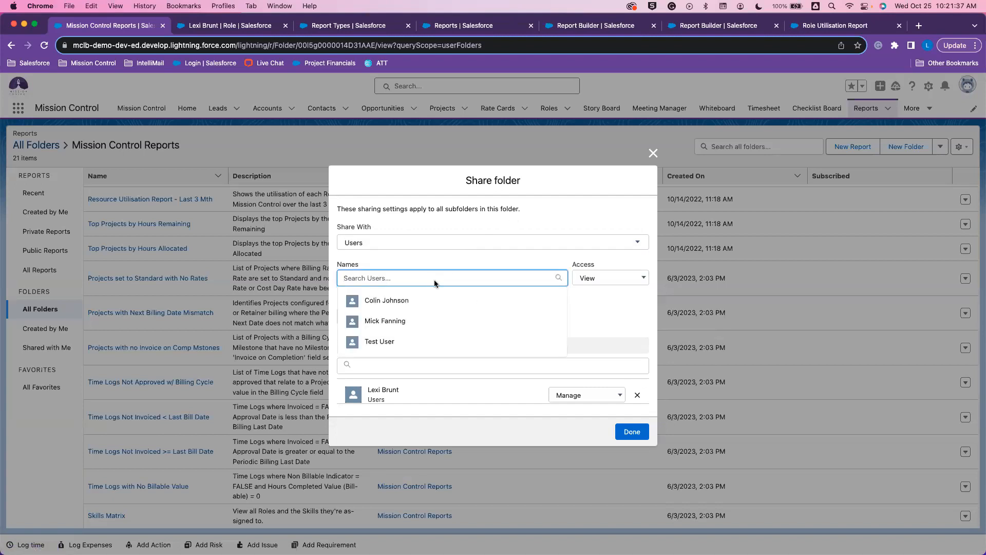
{"action": "left_click", "coordinate": [425, 296]}
{"action": "left_click", "coordinate": [610, 267]}
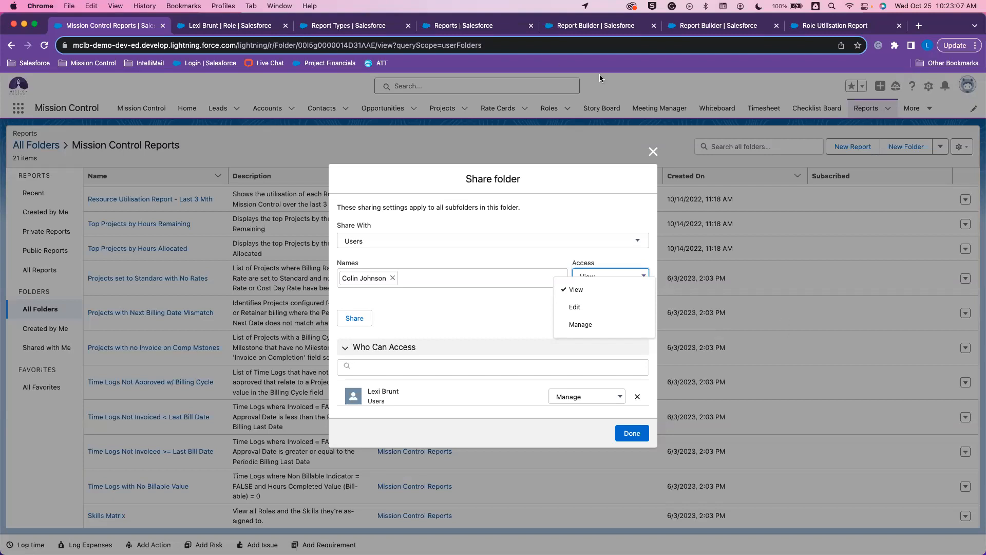
{"action": "left_click", "coordinate": [654, 153]}
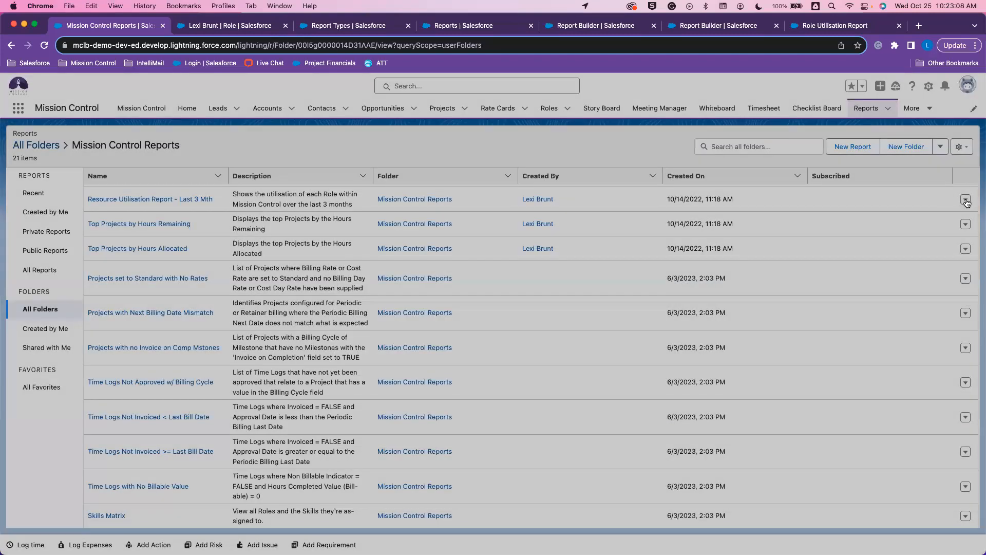
Open the subscription settings of Resource Utilisation Report - Last 3 Mth and review the schedule, attachment, recipient and condition options.
{"action": "left_click", "coordinate": [956, 200]}
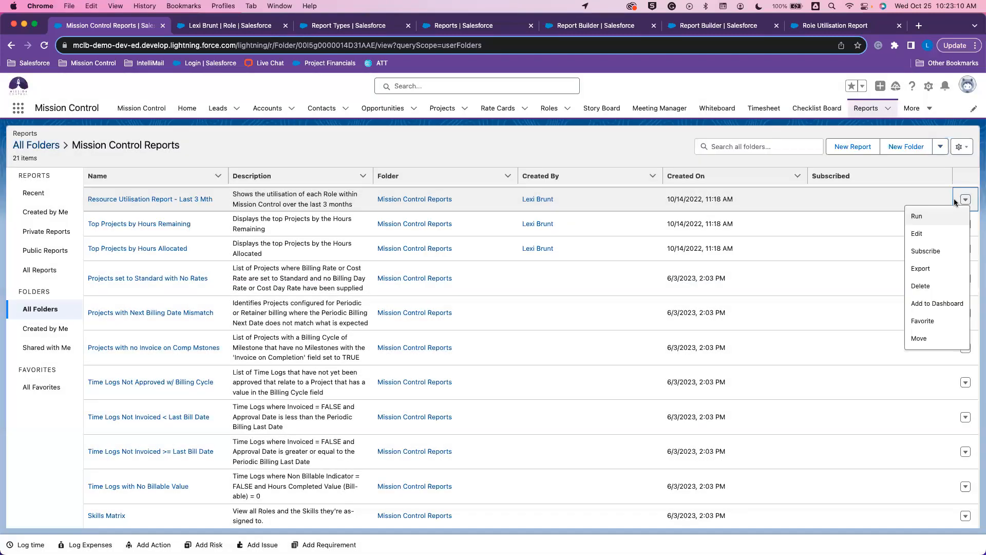
{"action": "left_click", "coordinate": [945, 253]}
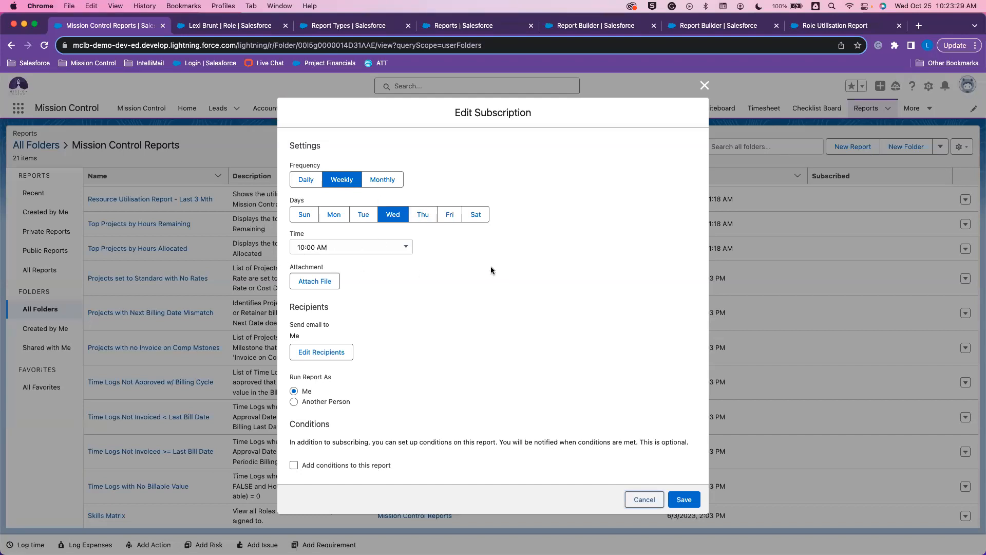
{"action": "scroll", "coordinate": [491, 268], "scroll_direction": "down", "scroll_amount": 1}
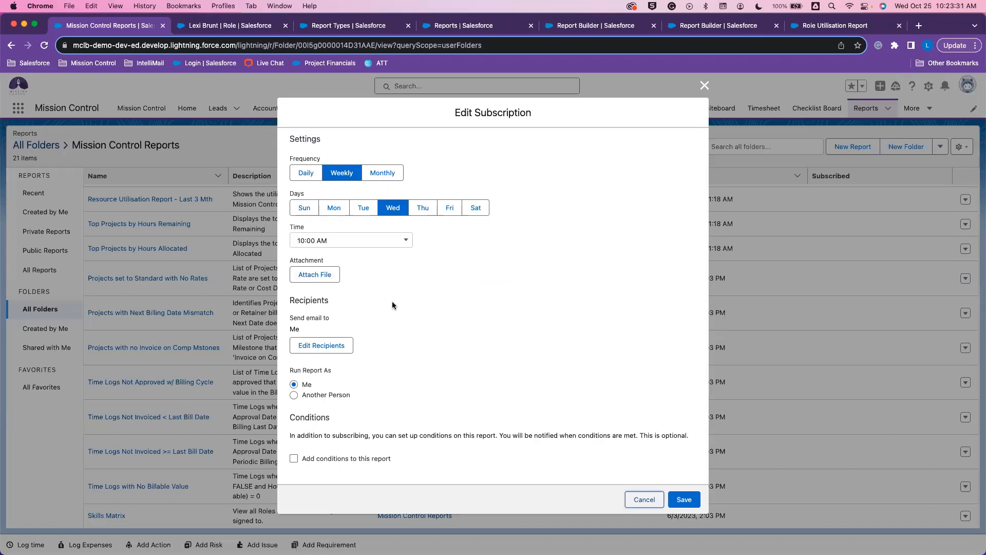
Review the recipient types for the report subscription, then cancel the subscription without saving.
{"action": "left_click", "coordinate": [322, 349]}
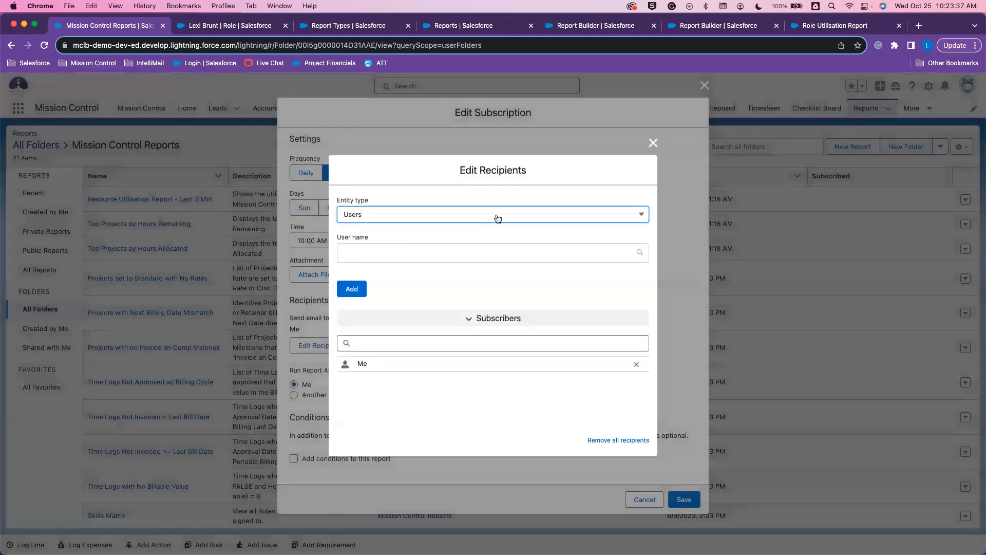
{"action": "left_click", "coordinate": [497, 217]}
{"action": "left_click", "coordinate": [492, 232]}
{"action": "left_click", "coordinate": [653, 143]}
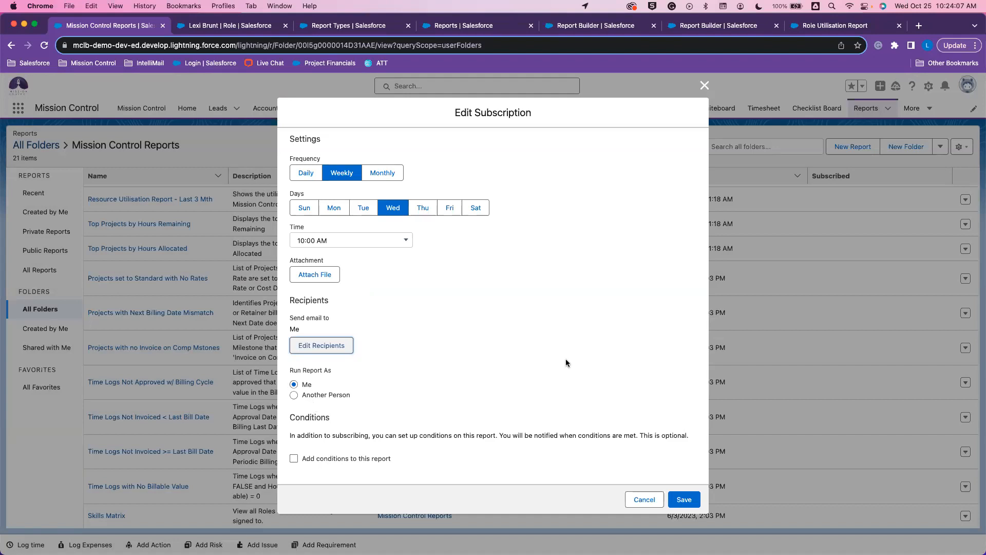
{"action": "left_click", "coordinate": [645, 507]}
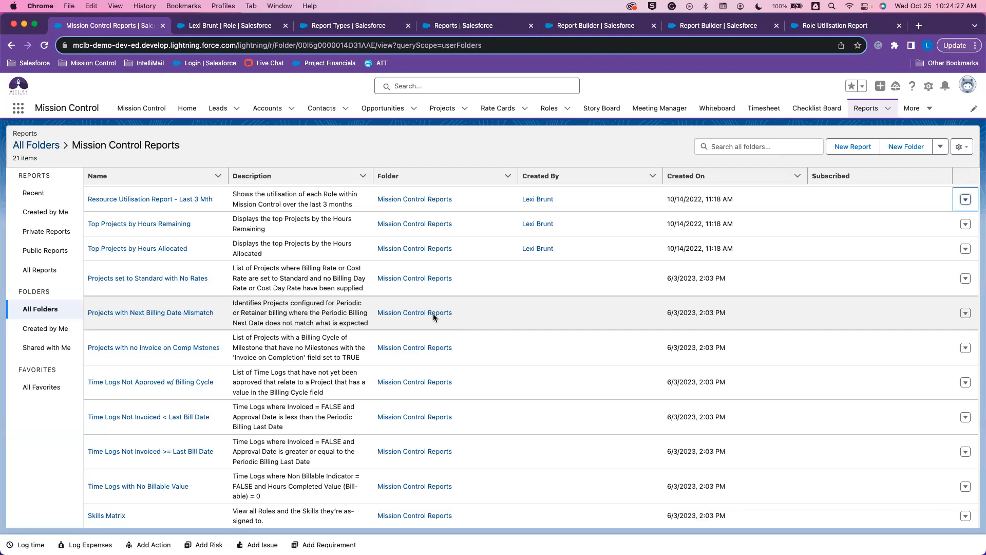
{"action": "left_click", "coordinate": [962, 147]}
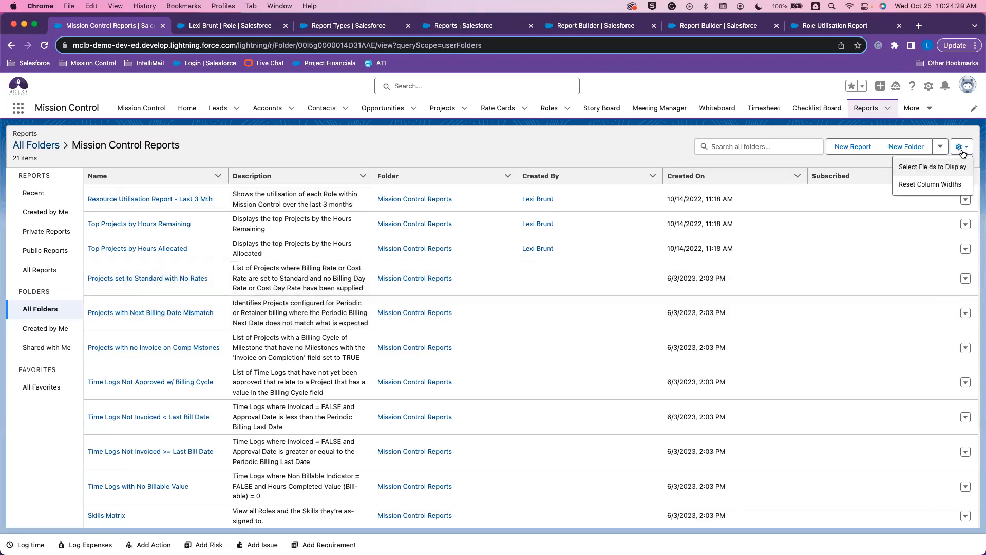
{"action": "left_click", "coordinate": [669, 139]}
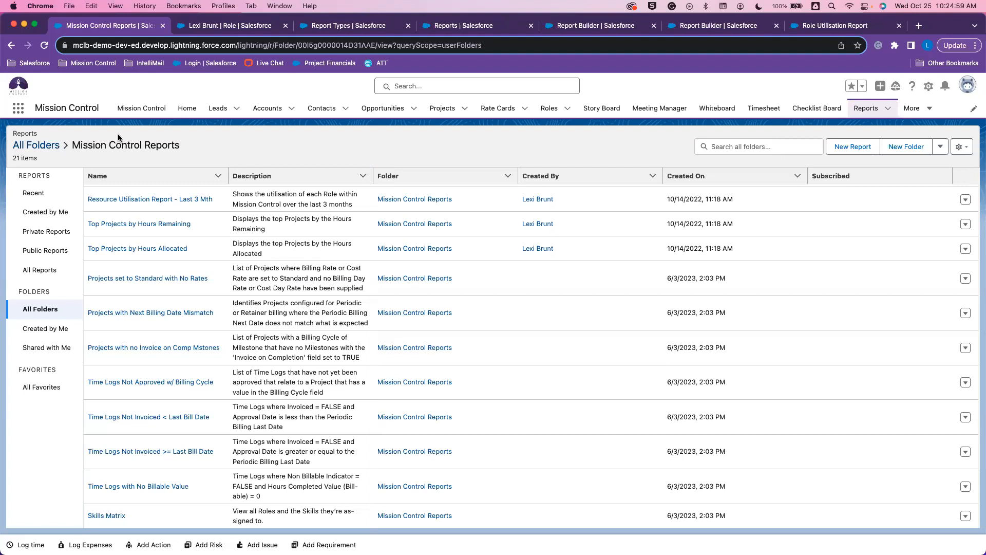
Close the Mission Control Reports browser tab, open the role record's page in Lightning App Builder and dismiss the walkthrough tip.
{"action": "left_click", "coordinate": [162, 26]}
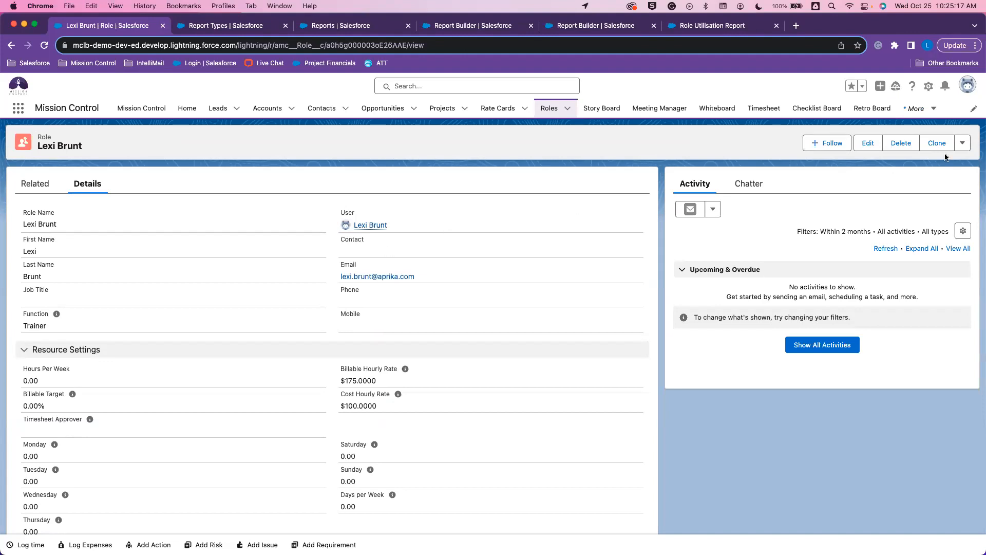
{"action": "left_click", "coordinate": [928, 87]}
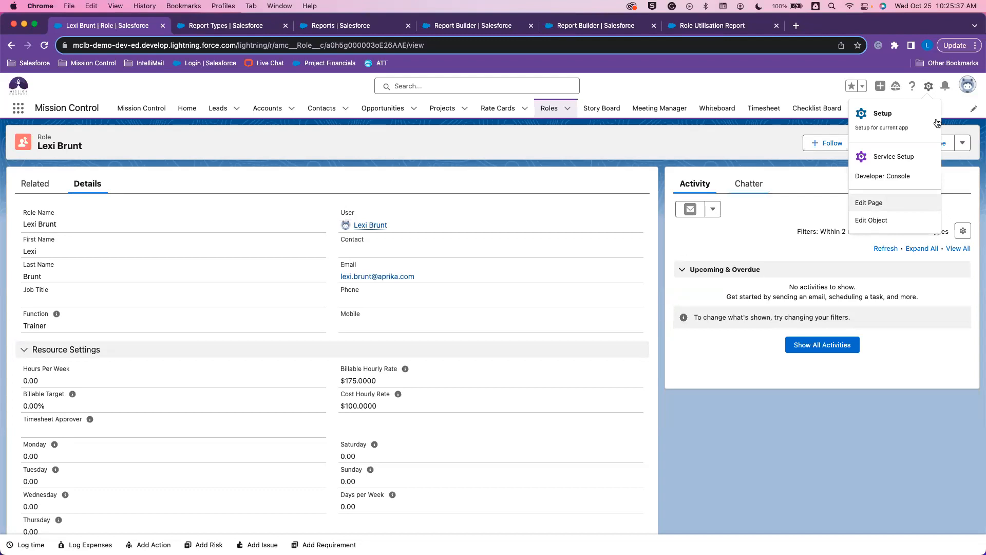
{"action": "left_click", "coordinate": [869, 202]}
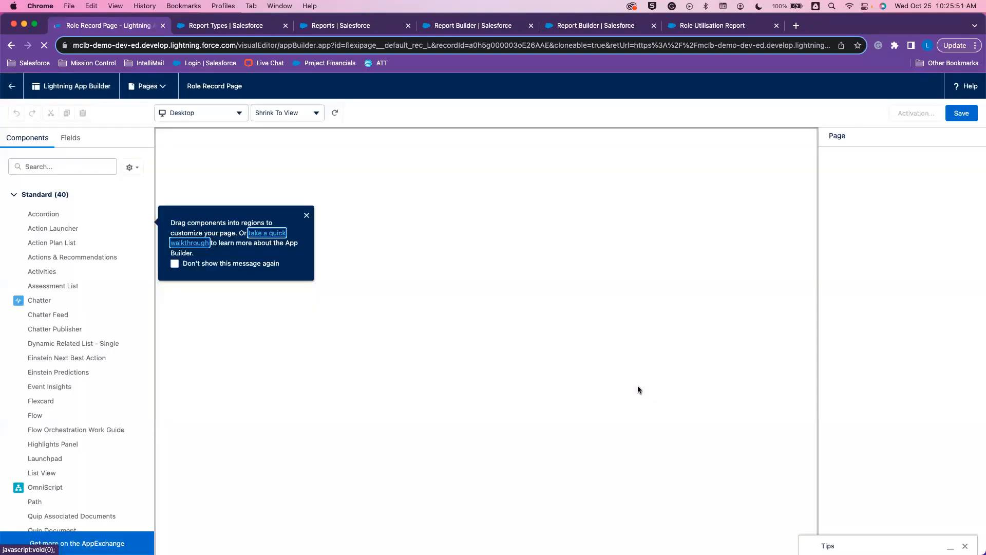
{"action": "left_click", "coordinate": [307, 217]}
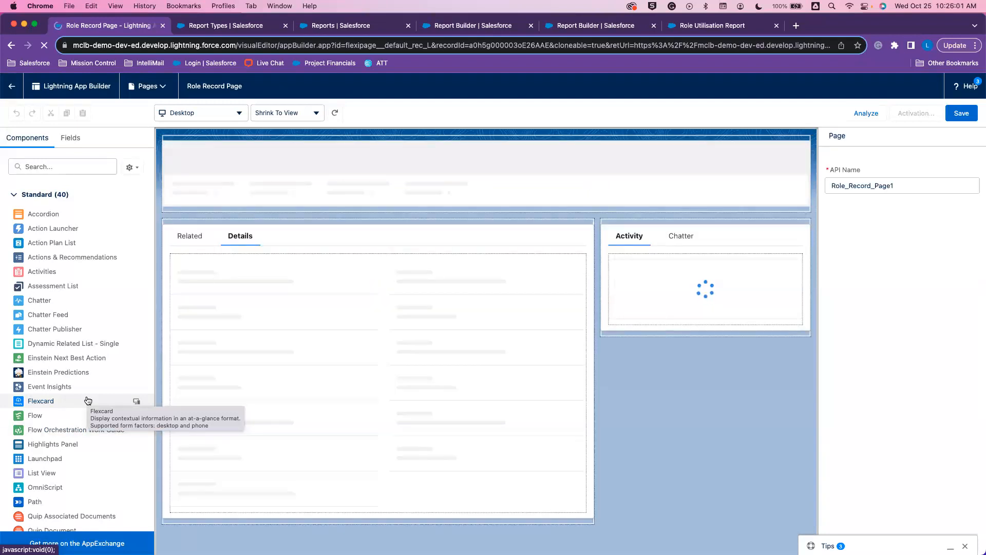
Add a Report Chart component to the role page above the Activity section, using the Holiday Allowance Remaining Role report.
{"action": "left_click", "coordinate": [672, 232]}
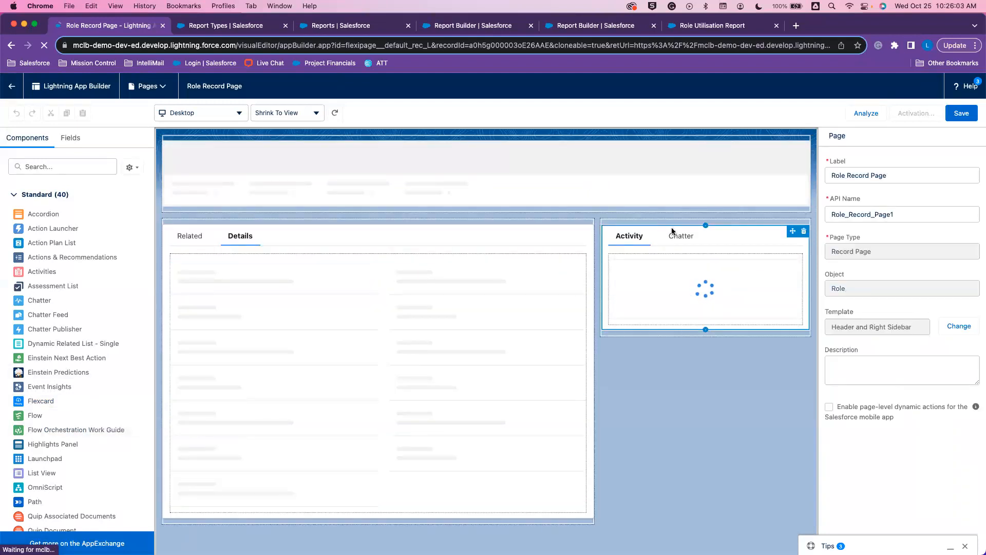
{"action": "left_click", "coordinate": [552, 304]}
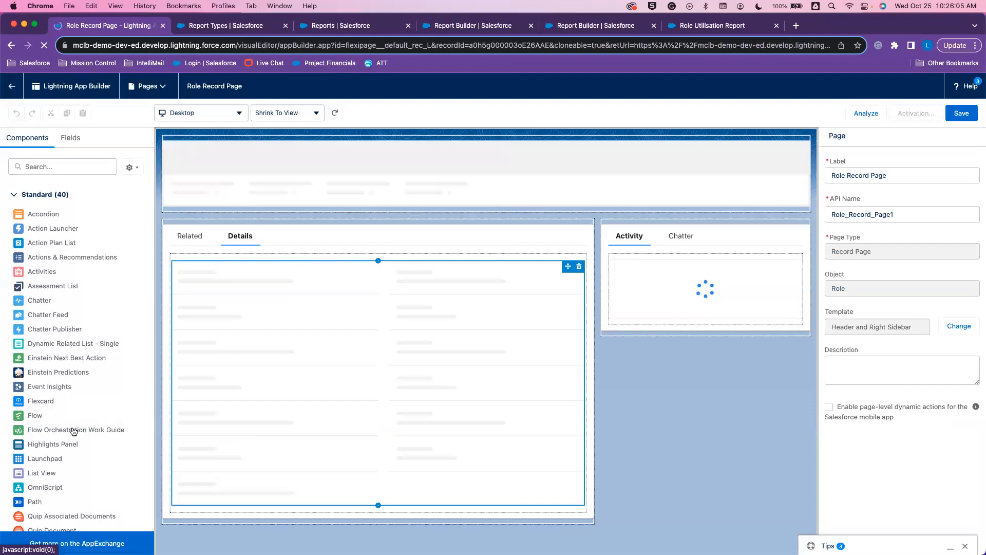
{"action": "scroll", "coordinate": [74, 431], "scroll_direction": "down", "scroll_amount": 8}
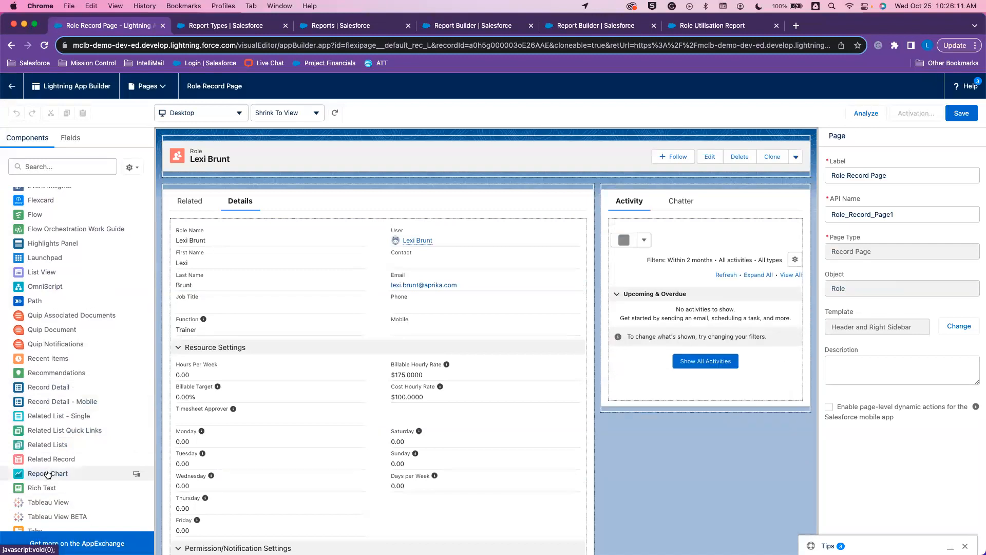
{"action": "left_click_drag", "start_coordinate": [47, 473], "coordinate": [644, 188]}
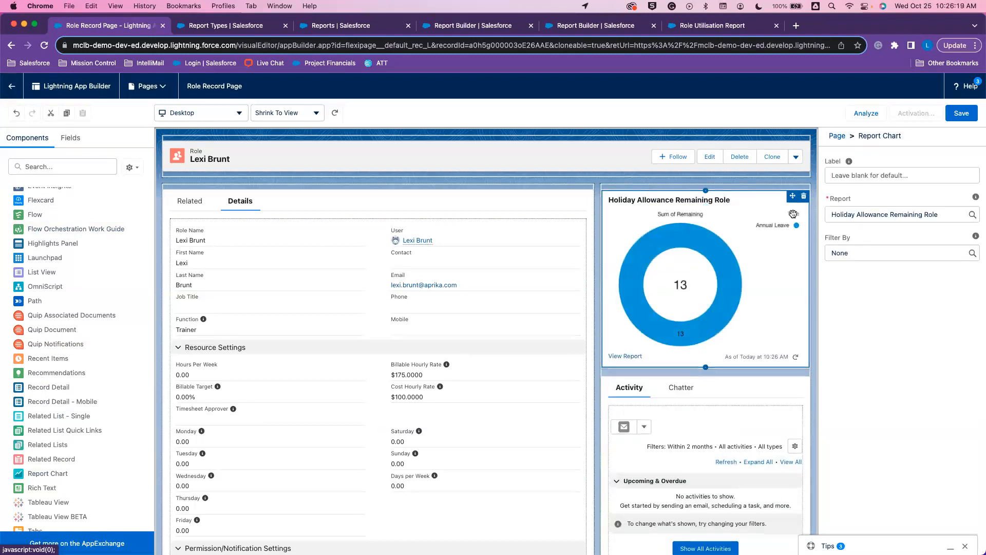
{"action": "mouse_move", "coordinate": [977, 197]}
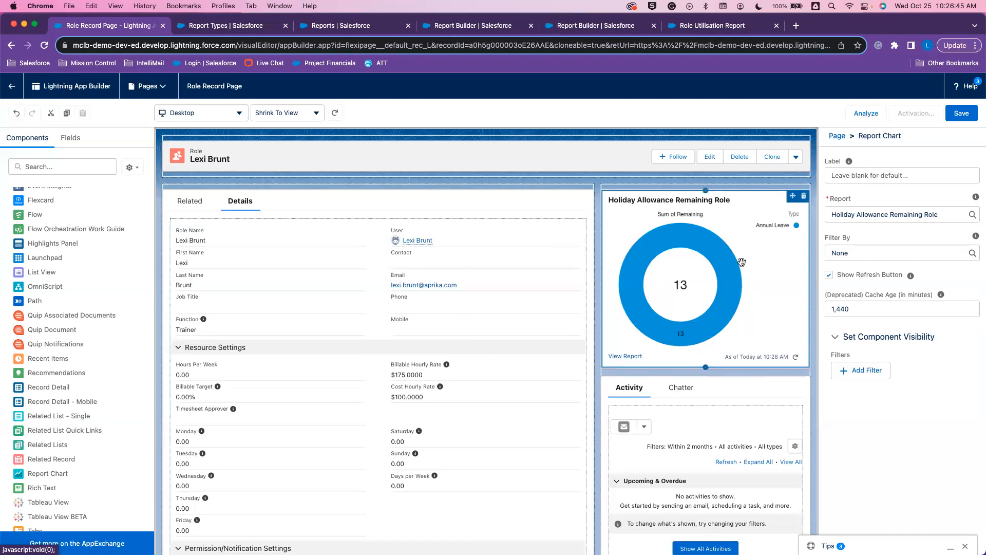
Look through the Custom - Managed components for available charts, then close the role page editor's browser tab without saving.
{"action": "scroll", "coordinate": [50, 499], "scroll_direction": "down", "scroll_amount": 10}
{"action": "scroll", "coordinate": [50, 500], "scroll_direction": "down", "scroll_amount": 4}
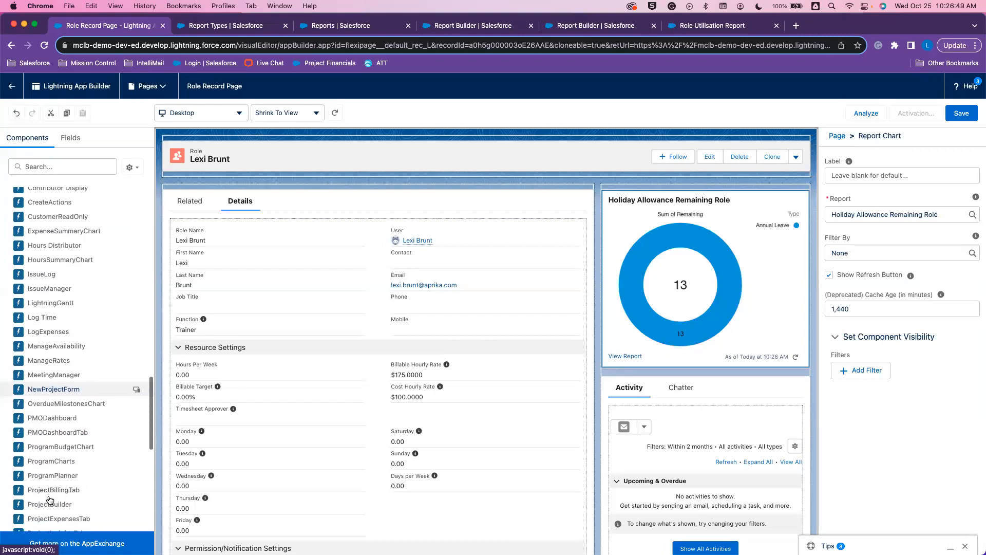
{"action": "scroll", "coordinate": [60, 257], "scroll_direction": "up", "scroll_amount": 3}
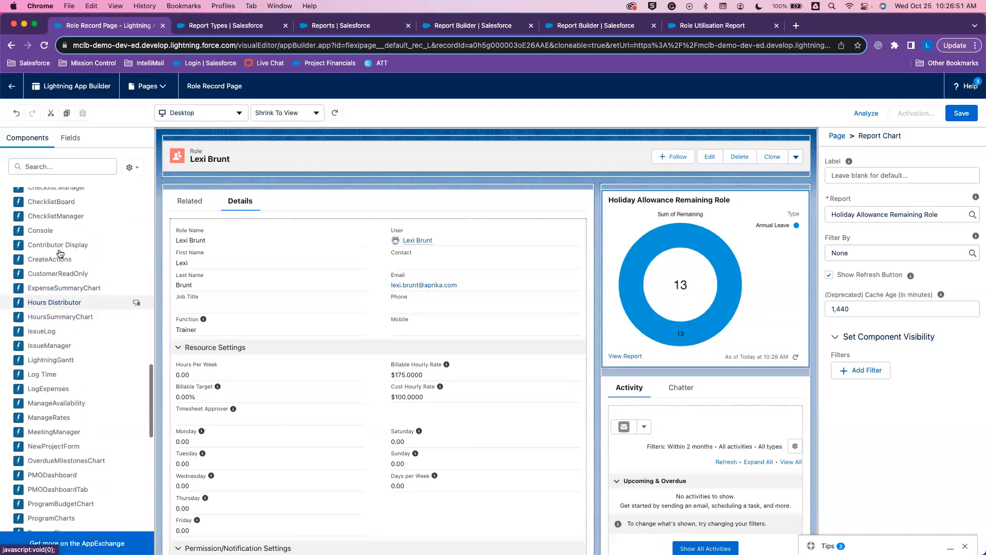
{"action": "scroll", "coordinate": [60, 253], "scroll_direction": "up", "scroll_amount": 4}
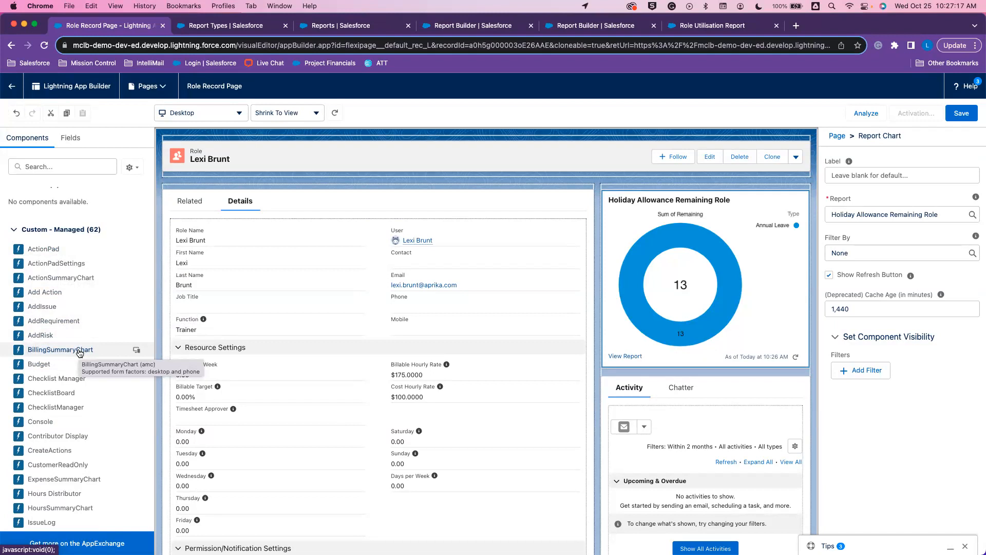
{"action": "scroll", "coordinate": [82, 442], "scroll_direction": "down", "scroll_amount": 5}
{"action": "scroll", "coordinate": [87, 451], "scroll_direction": "down", "scroll_amount": 5}
{"action": "scroll", "coordinate": [87, 452], "scroll_direction": "down", "scroll_amount": 5}
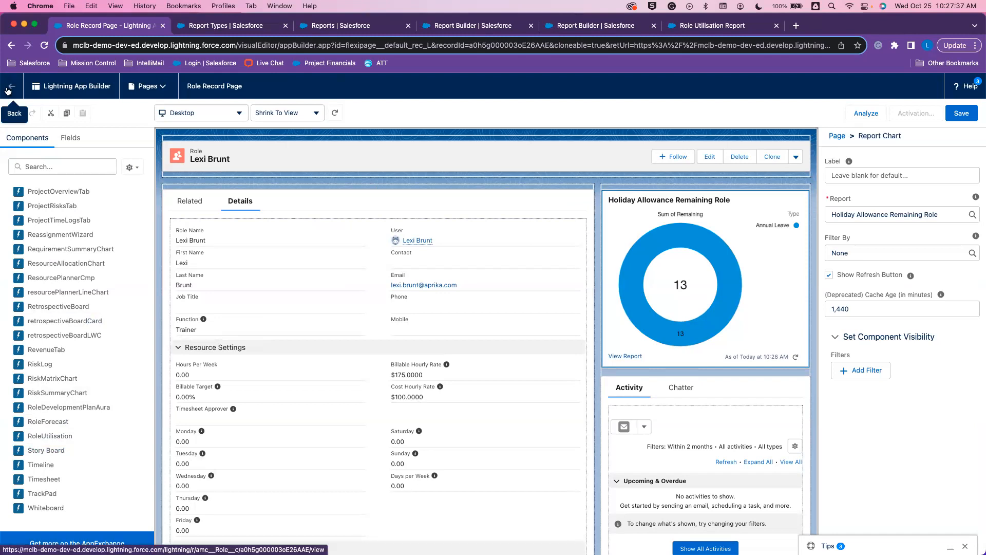
{"action": "left_click", "coordinate": [162, 26]}
{"action": "left_click", "coordinate": [523, 212]}
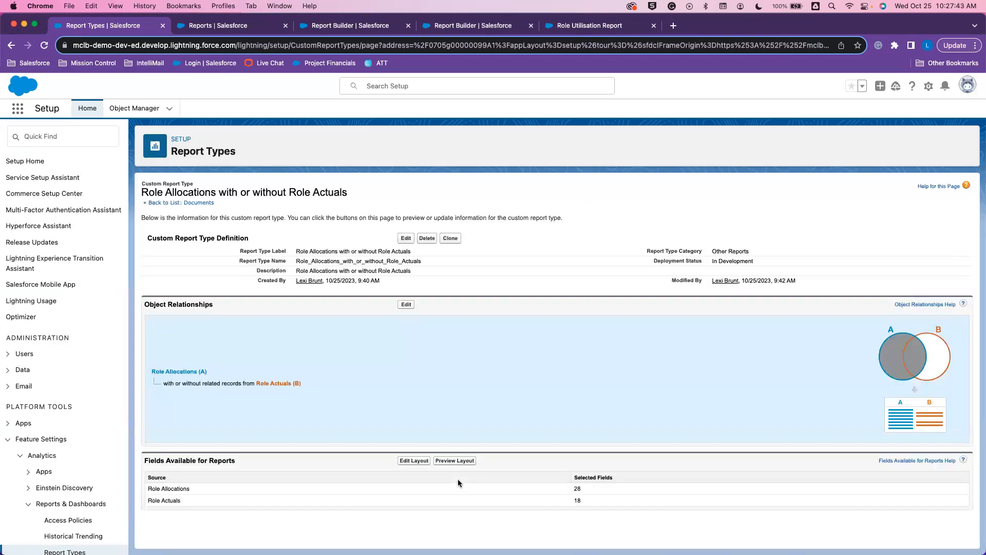
Delete the Role Allocations with or without Role Actuals custom report type, confirming deletion of all dependent reports.
{"action": "left_click", "coordinate": [428, 238]}
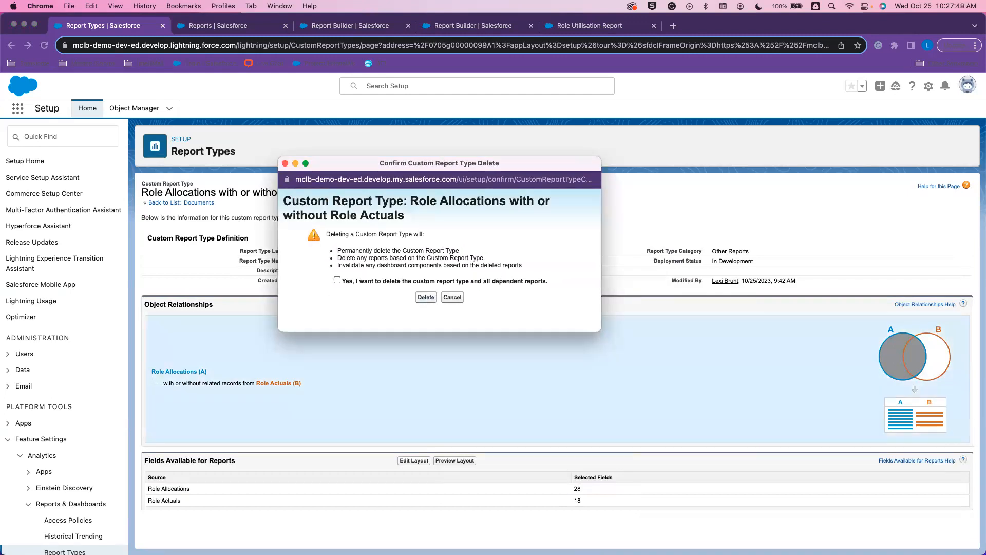
{"action": "left_click", "coordinate": [337, 280]}
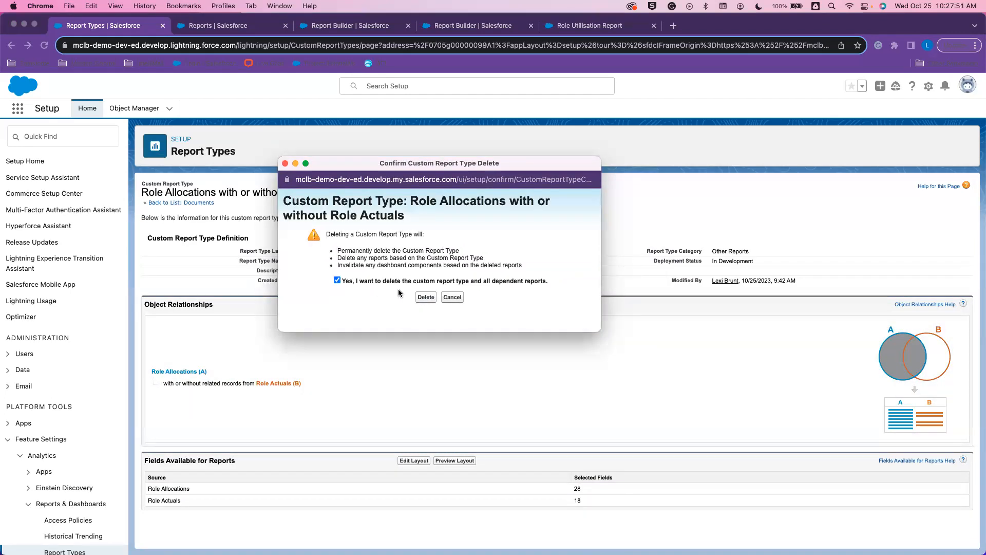
{"action": "left_click", "coordinate": [425, 297]}
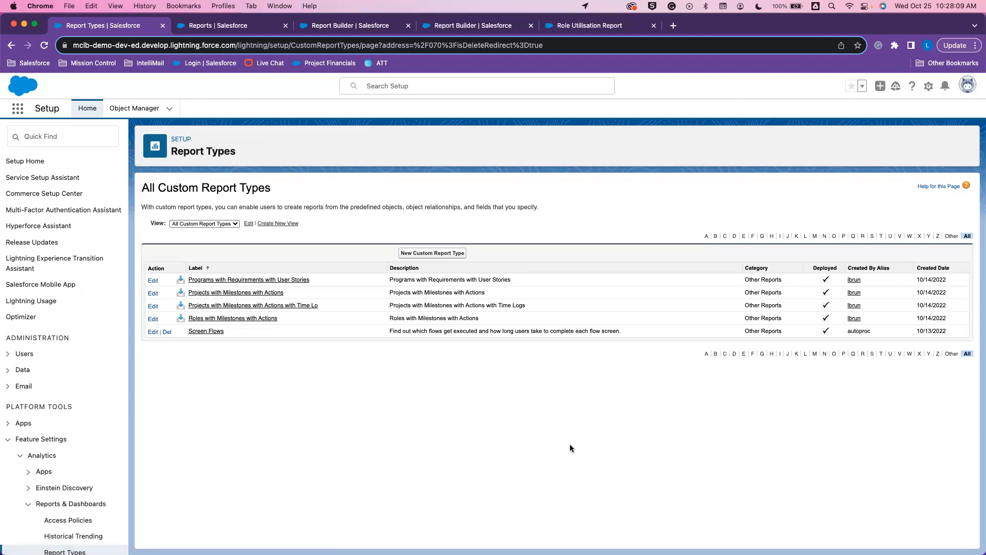
Switch to the Reports browser tab, start a new report and look through the report types in the All category.
{"action": "left_click", "coordinate": [229, 24]}
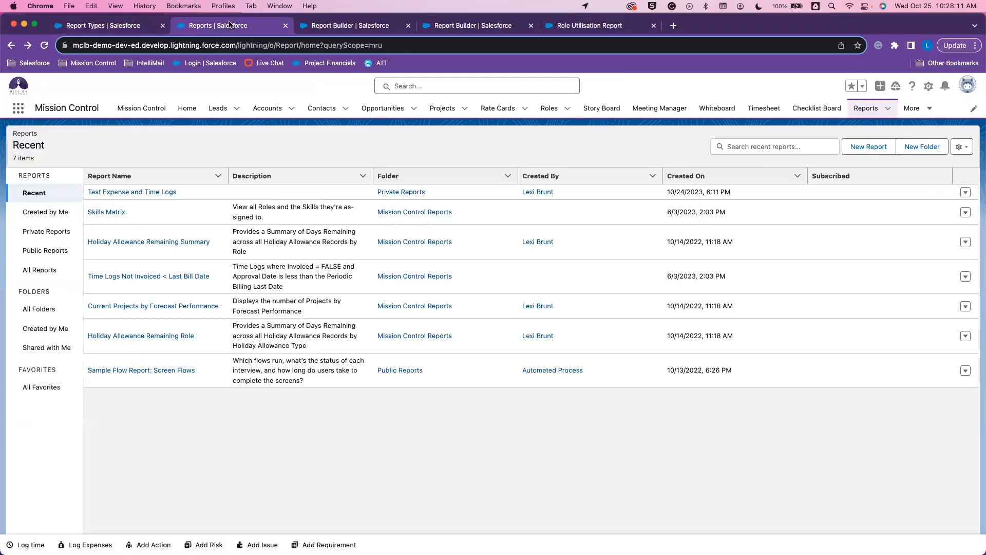
{"action": "left_click", "coordinate": [874, 147]}
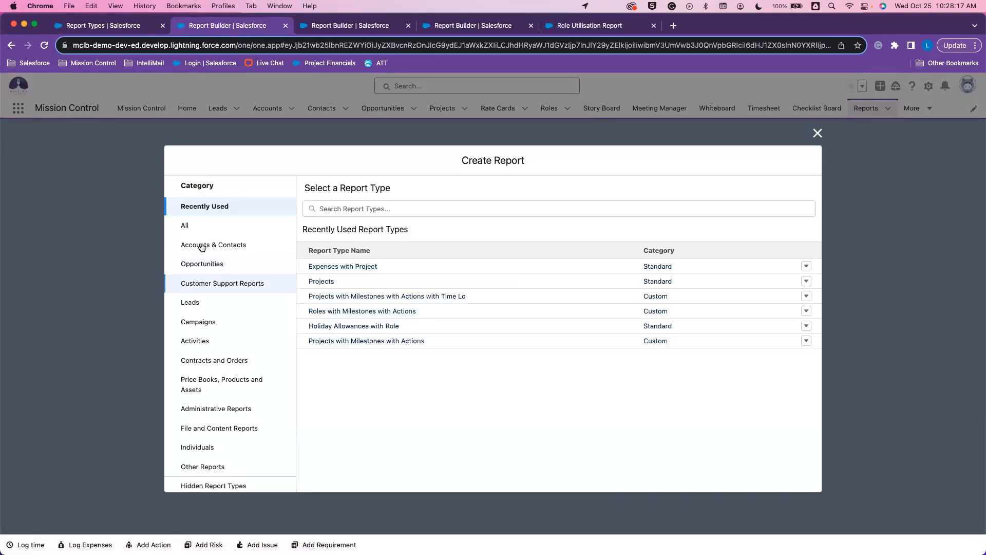
{"action": "left_click", "coordinate": [204, 227]}
{"action": "scroll", "coordinate": [432, 315], "scroll_direction": "down", "scroll_amount": 5}
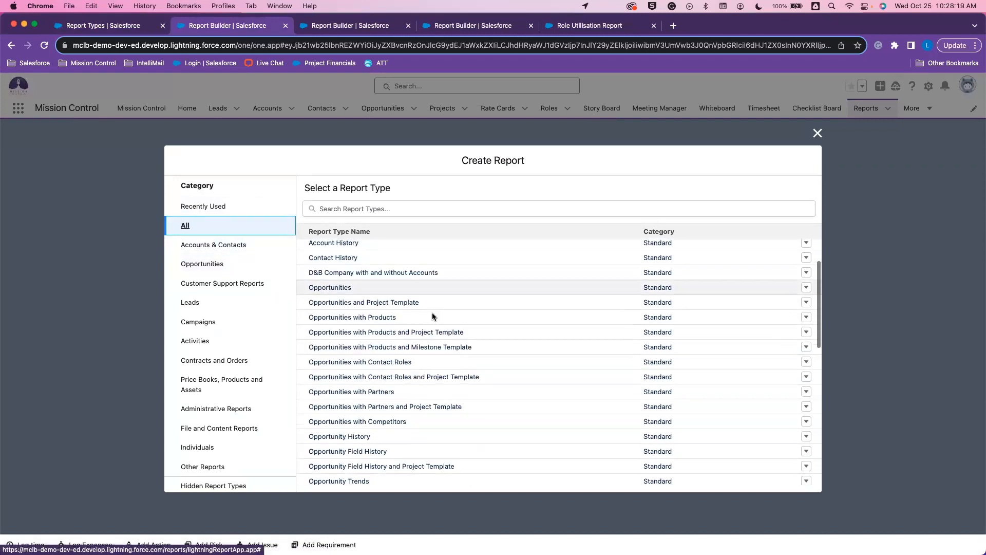
{"action": "scroll", "coordinate": [389, 453], "scroll_direction": "down", "scroll_amount": 10}
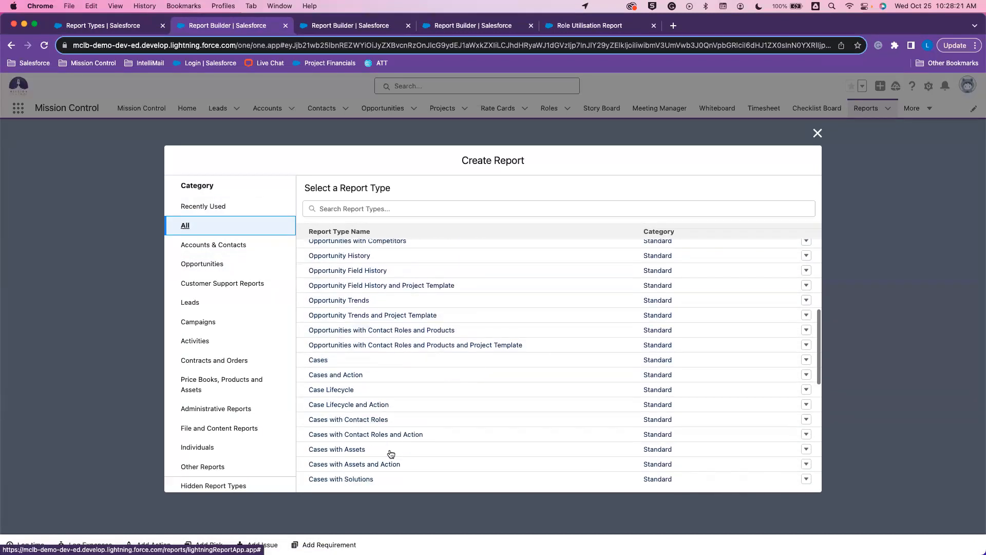
{"action": "scroll", "coordinate": [389, 453], "scroll_direction": "down", "scroll_amount": 10}
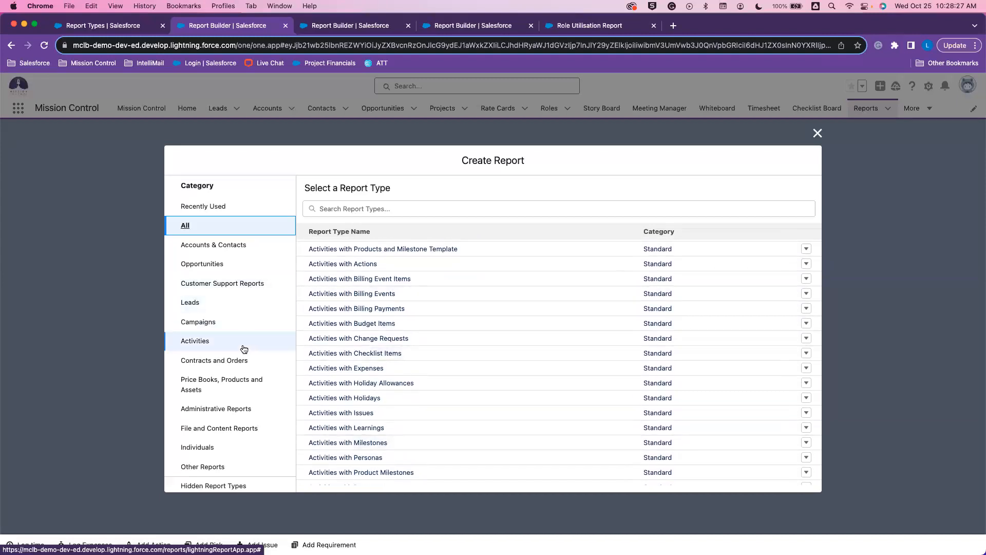
Search the report types for "role allo" to examine the available Role Allocations combinations.
{"action": "left_click", "coordinate": [413, 208]}
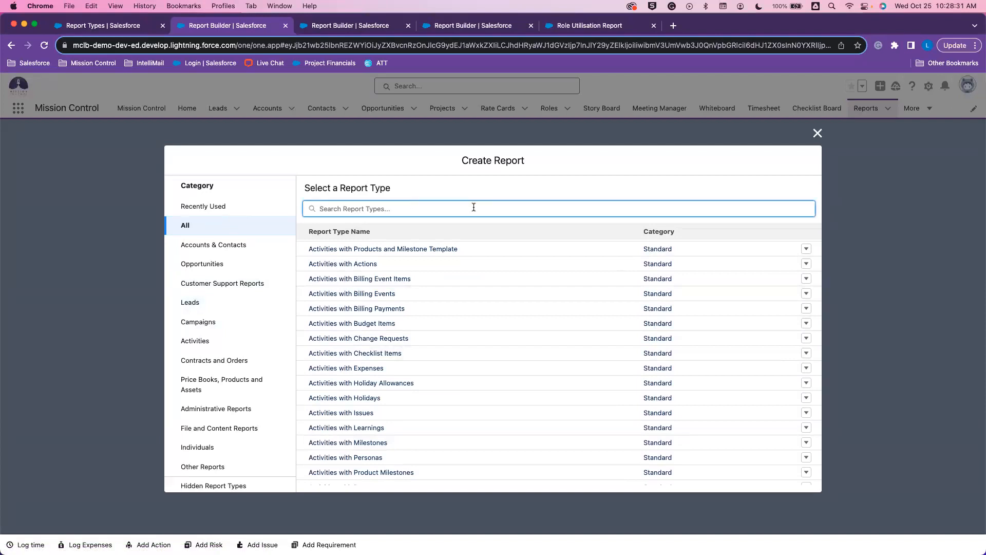
{"action": "type", "text": "pro"}
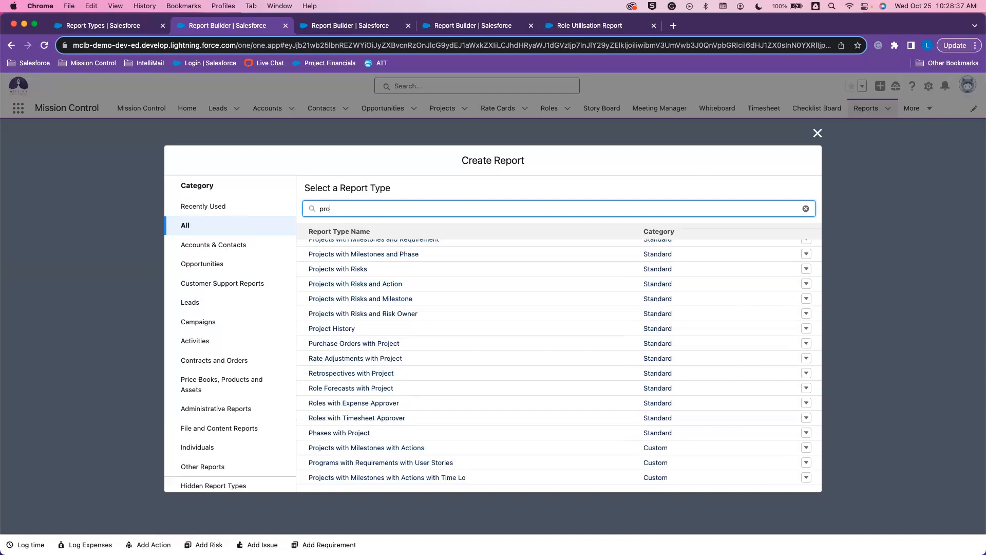
{"action": "key", "text": "BackSpace"}
{"action": "key", "text": "BackSpace"}
{"action": "type", "text": "ri"}
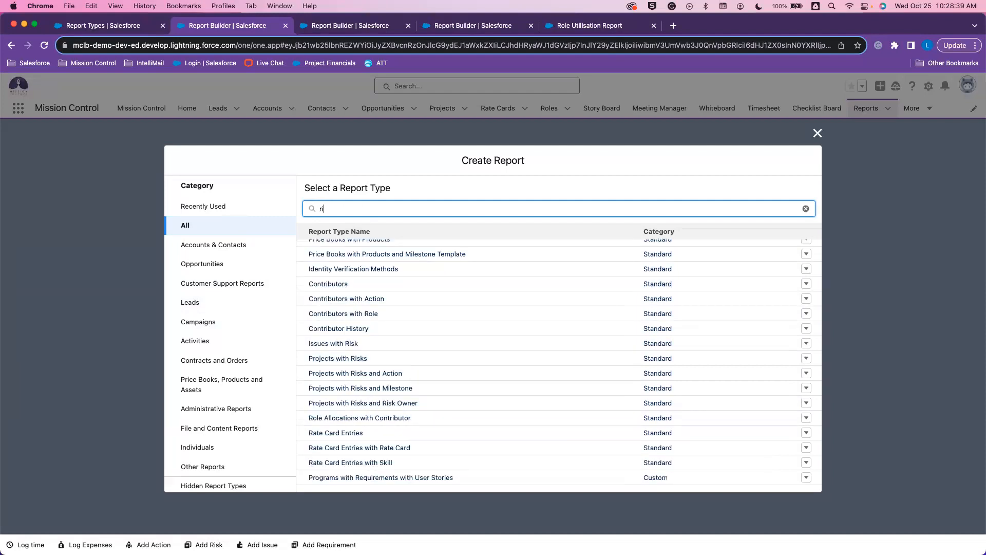
{"action": "key", "text": "BackSpace"}
{"action": "type", "text": "o,"}
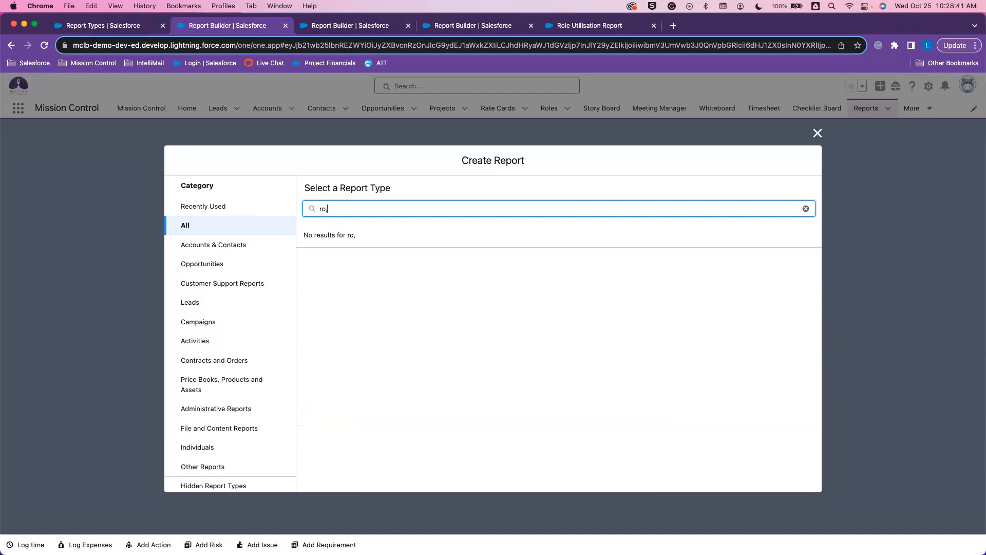
{"action": "key", "text": "BackSpace"}
{"action": "key", "text": "BackSpace"}
{"action": "key", "text": "BackSpace"}
{"action": "type", "text": "role allo"}
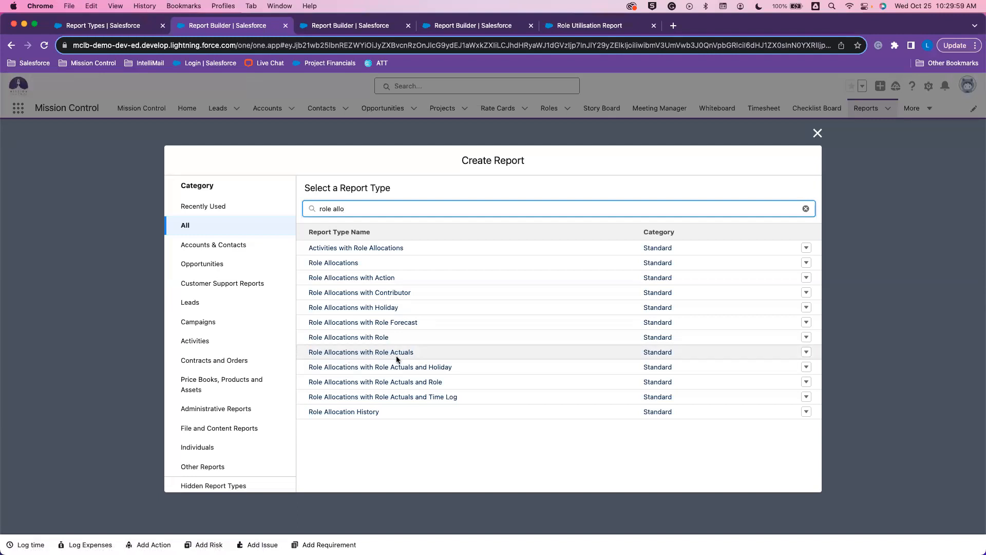
In Setup, start a new custom report type with primary object Role Allocations and label "Role Allocations with or without Role Actuals".
{"action": "left_click", "coordinate": [116, 30]}
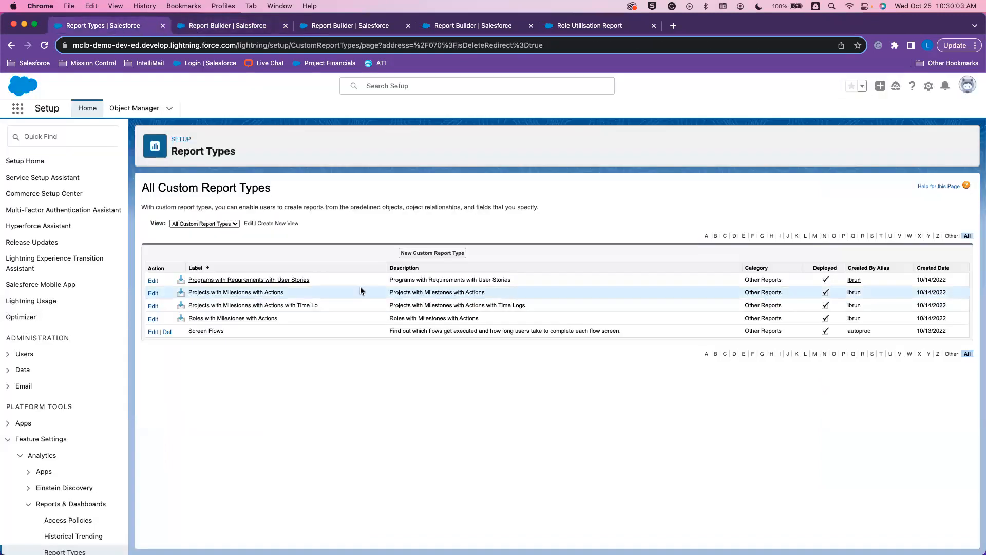
{"action": "left_click", "coordinate": [426, 253]}
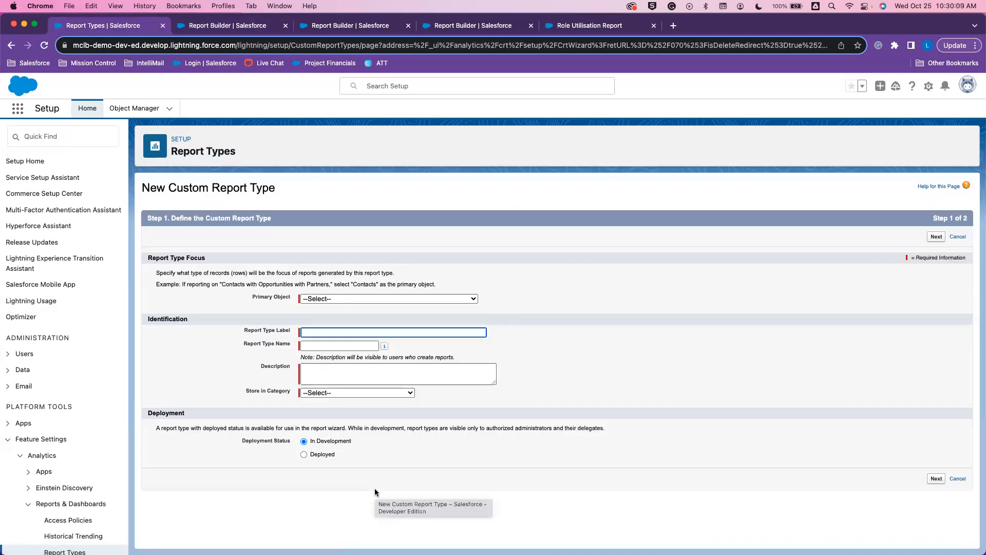
{"action": "left_click", "coordinate": [435, 302]}
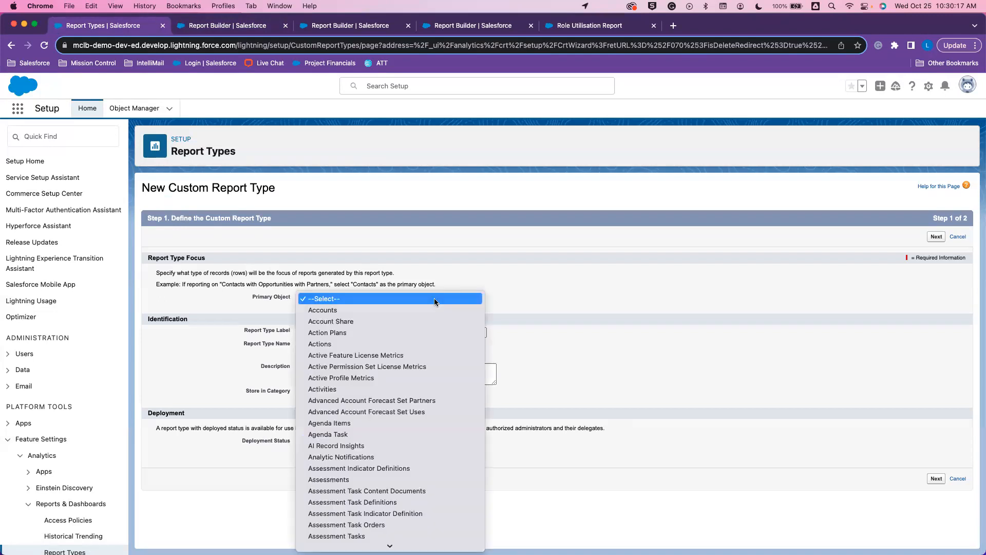
{"action": "type", "text": "role"}
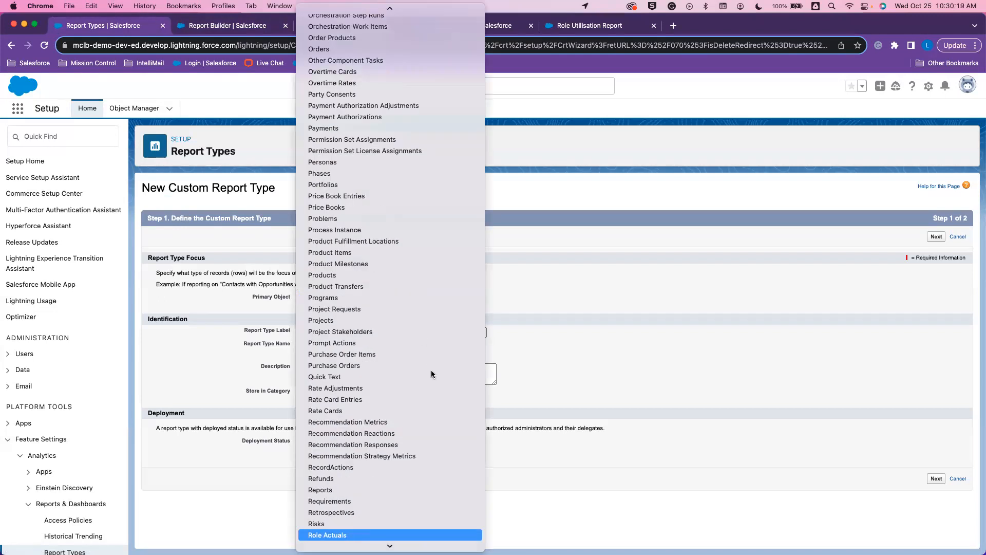
{"action": "scroll", "coordinate": [431, 372], "scroll_direction": "down", "scroll_amount": 5}
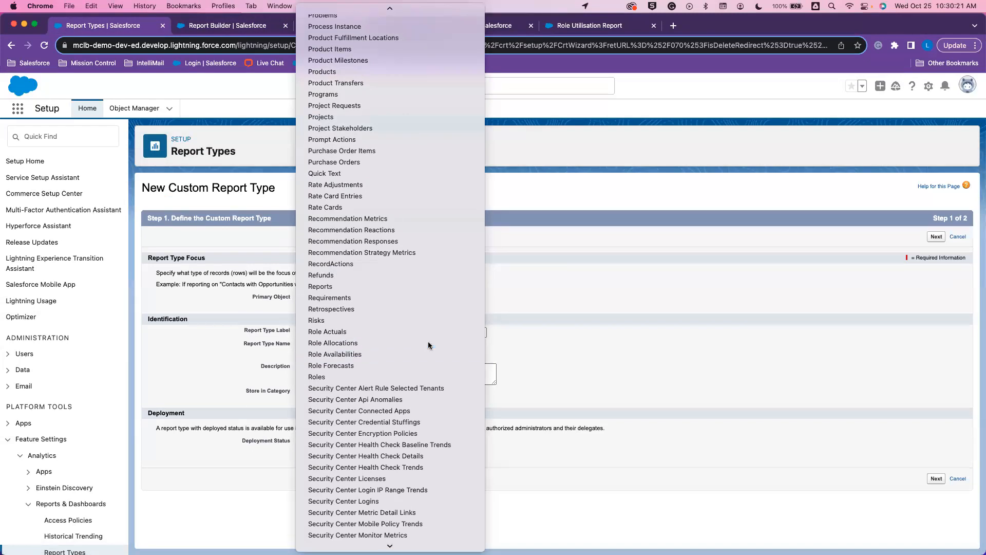
{"action": "left_click", "coordinate": [427, 342]}
{"action": "left_click", "coordinate": [381, 331]}
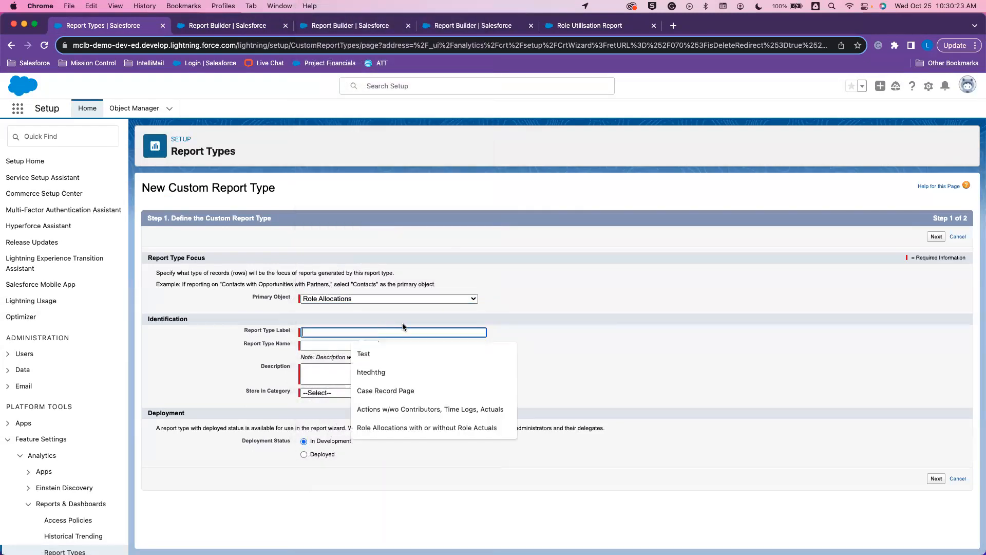
{"action": "left_click", "coordinate": [469, 427]}
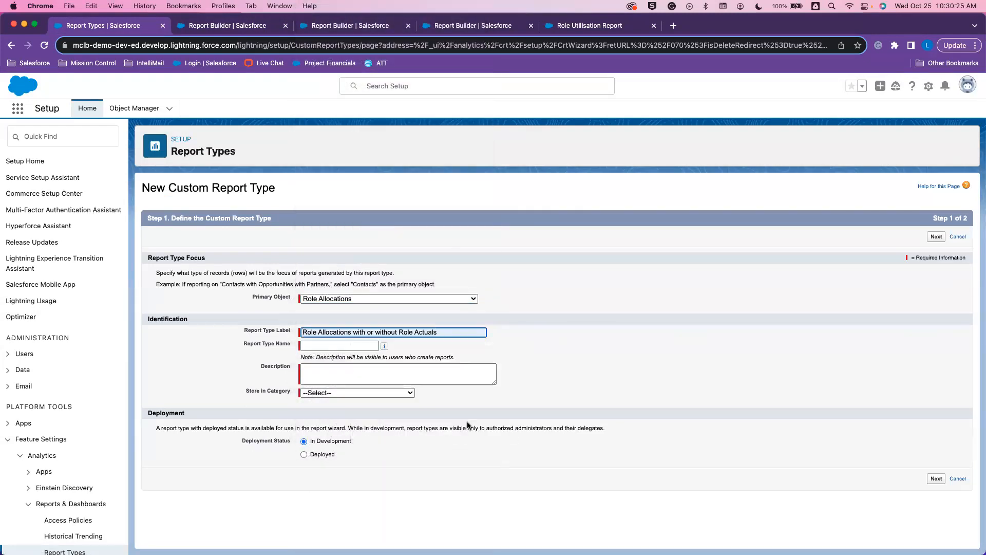
{"action": "left_click", "coordinate": [349, 343]}
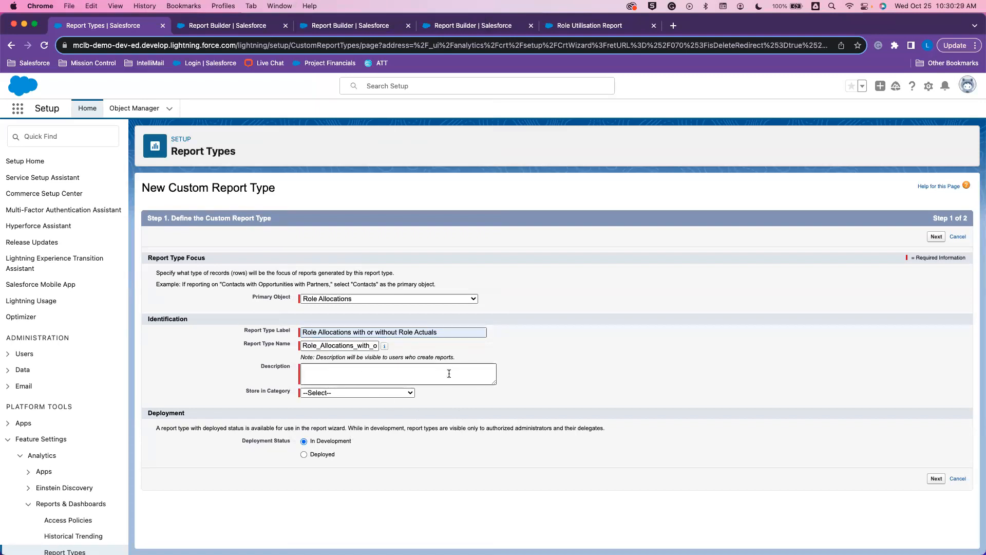
Enter the report type description "Used to view Forecasted, Scheduled, Completed Hours, and Holidays".
{"action": "left_click", "coordinate": [449, 368]}
{"action": "type", "text": "Use"}
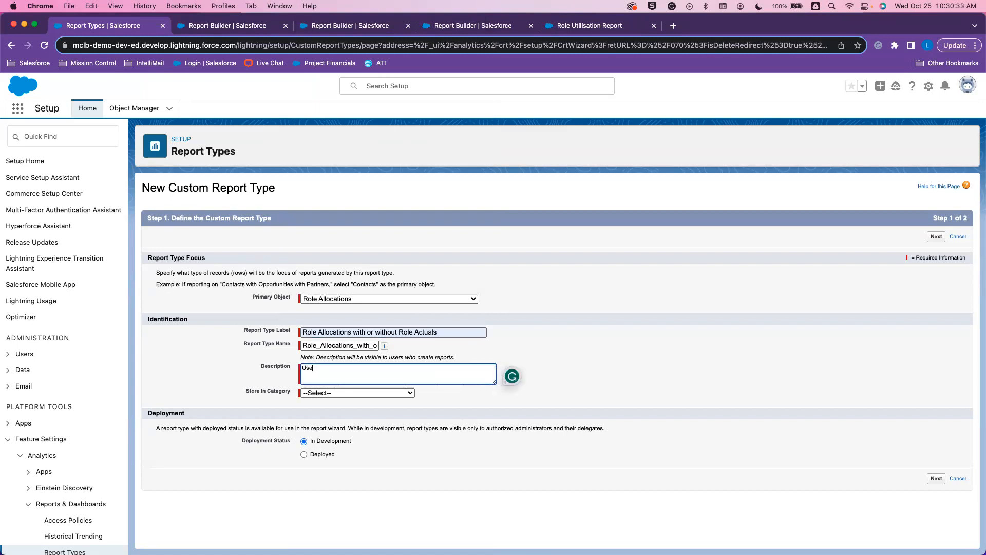
{"action": "type", "text": "d to view Forecast"}
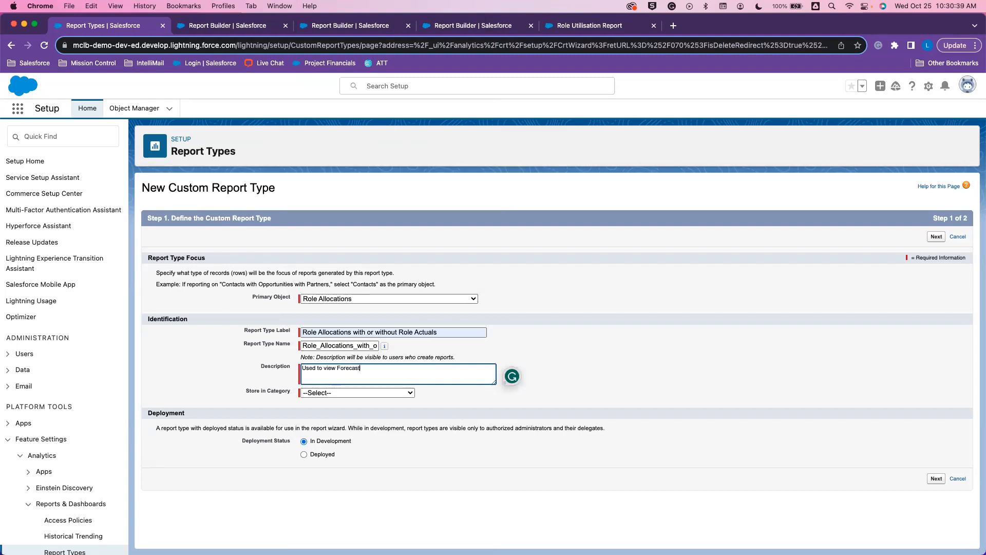
{"action": "type", "text": "ed, Scheduled, Completed Hours, and"}
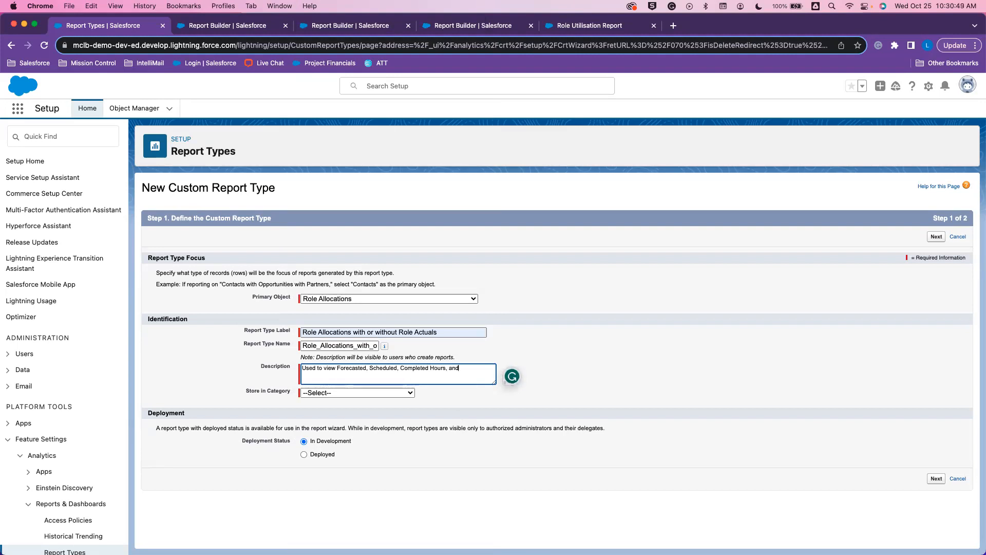
{"action": "type", "text": " Holidays"}
Store the report type in the Other Reports category, set its status to Deployed and continue to defining the record set.
{"action": "left_click", "coordinate": [403, 392]}
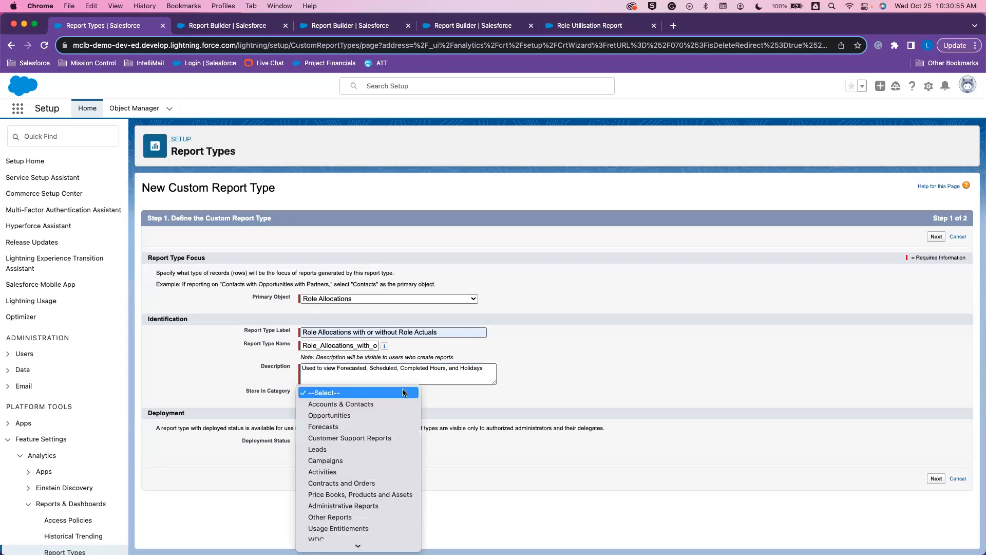
{"action": "scroll", "coordinate": [359, 491], "scroll_direction": "down", "scroll_amount": 2}
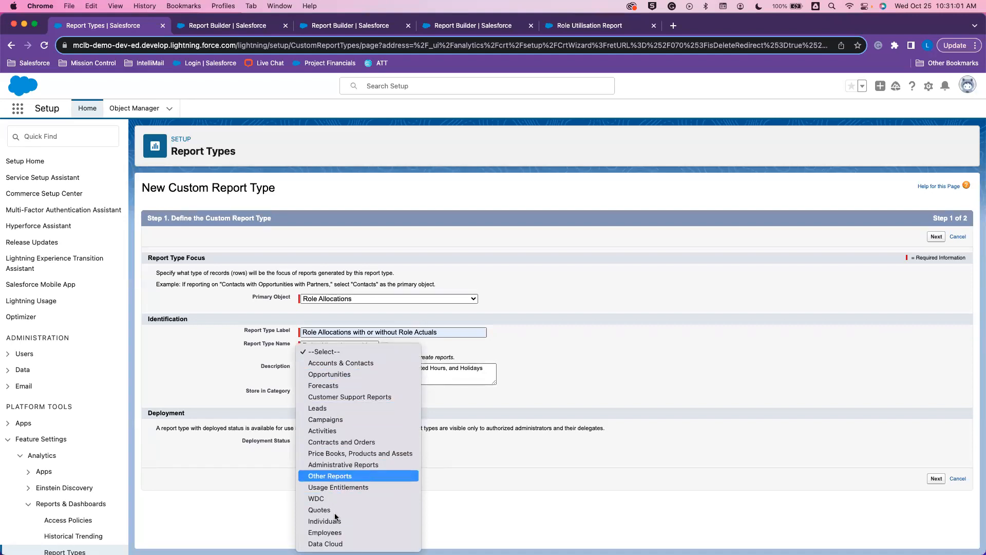
{"action": "left_click", "coordinate": [347, 476]}
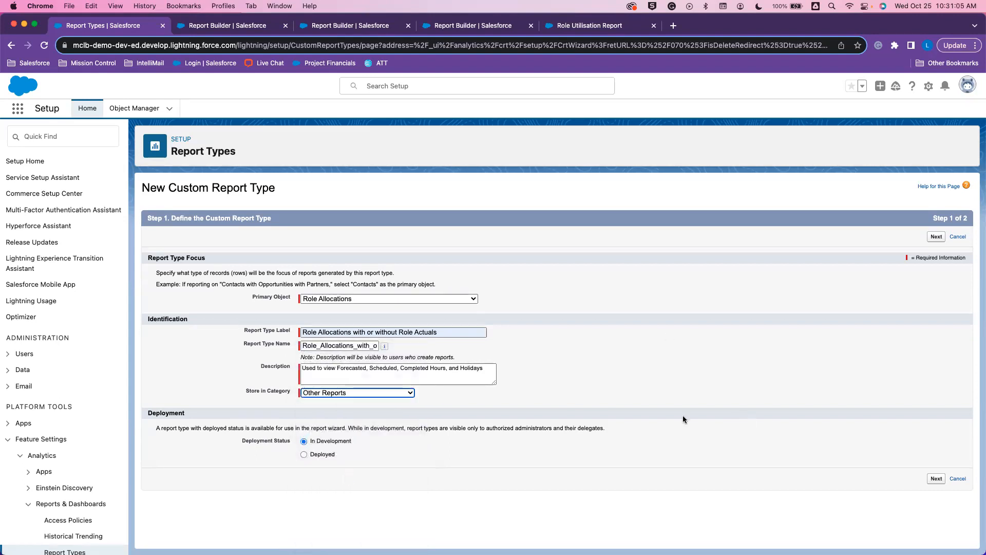
{"action": "left_click", "coordinate": [304, 455]}
{"action": "left_click", "coordinate": [931, 478]}
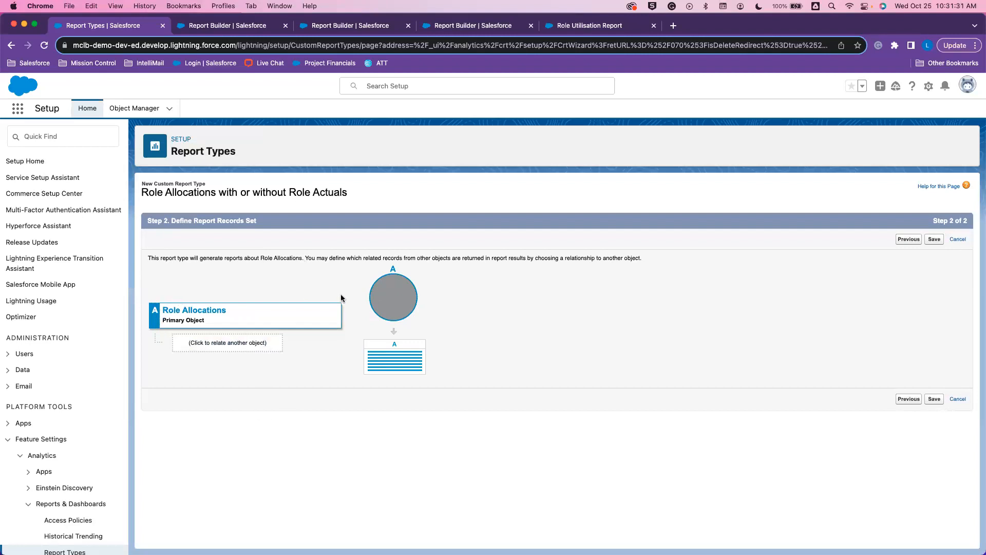
Relate Role Actuals to Role Allocations so that A records may or may not have related B records, and save the report type.
{"action": "left_click", "coordinate": [218, 345]}
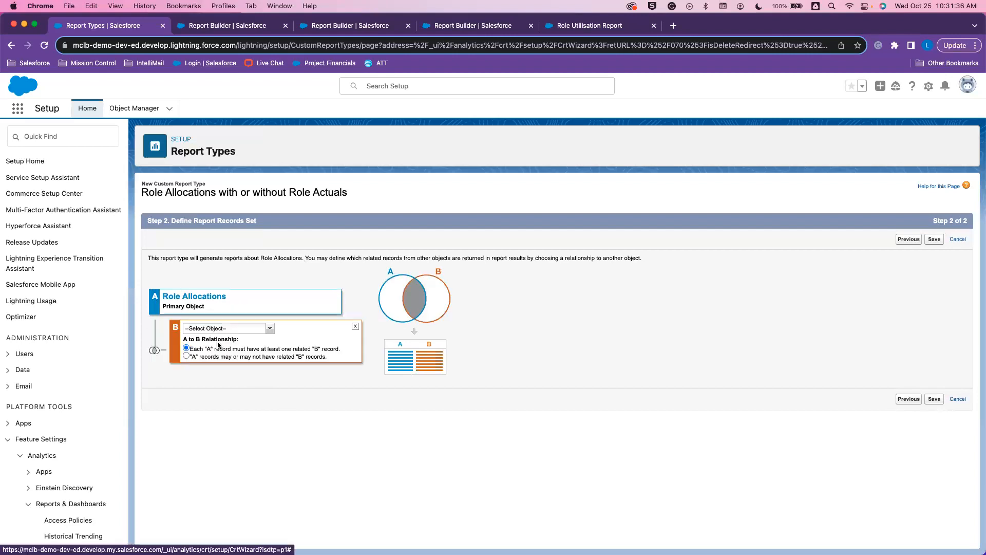
{"action": "left_click", "coordinate": [268, 331]}
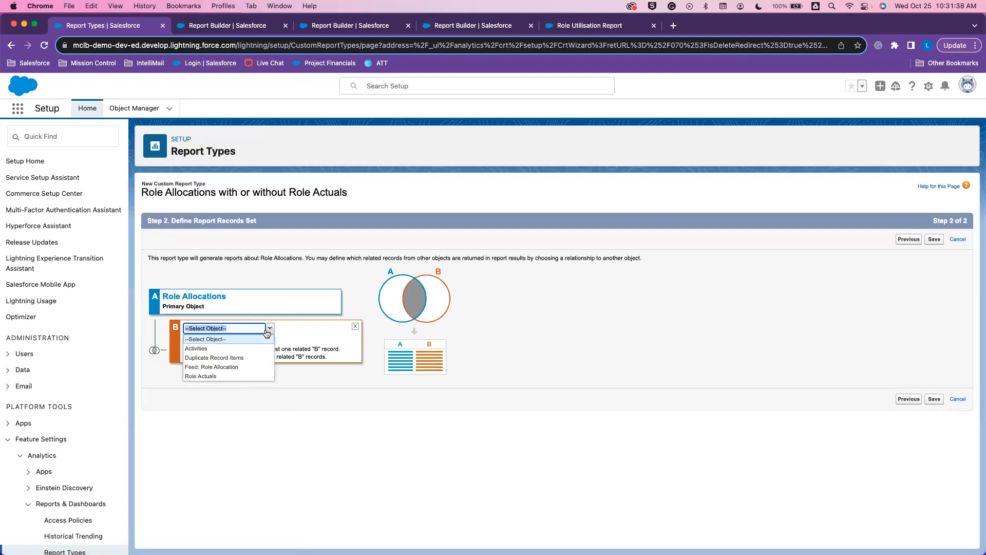
{"action": "left_click", "coordinate": [226, 376]}
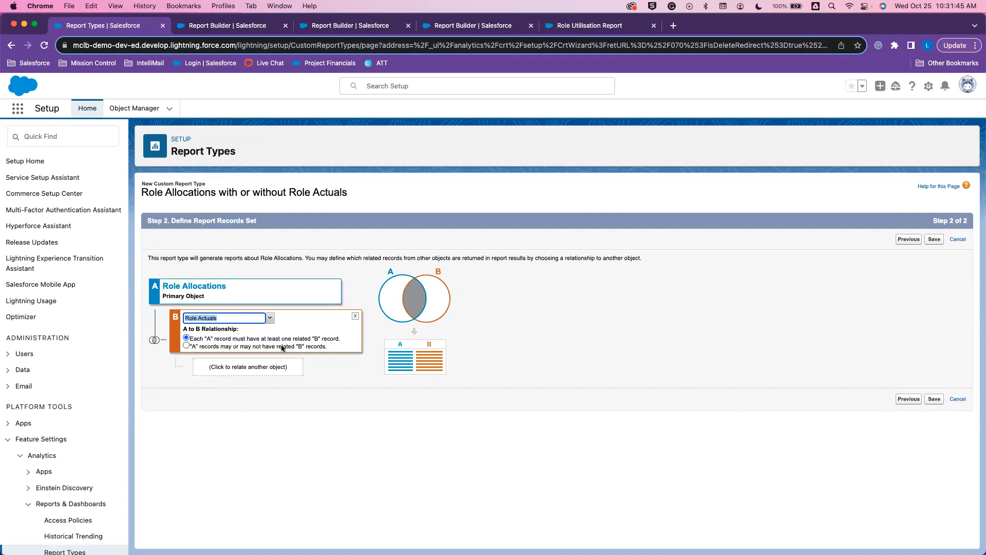
{"action": "left_click", "coordinate": [300, 345]}
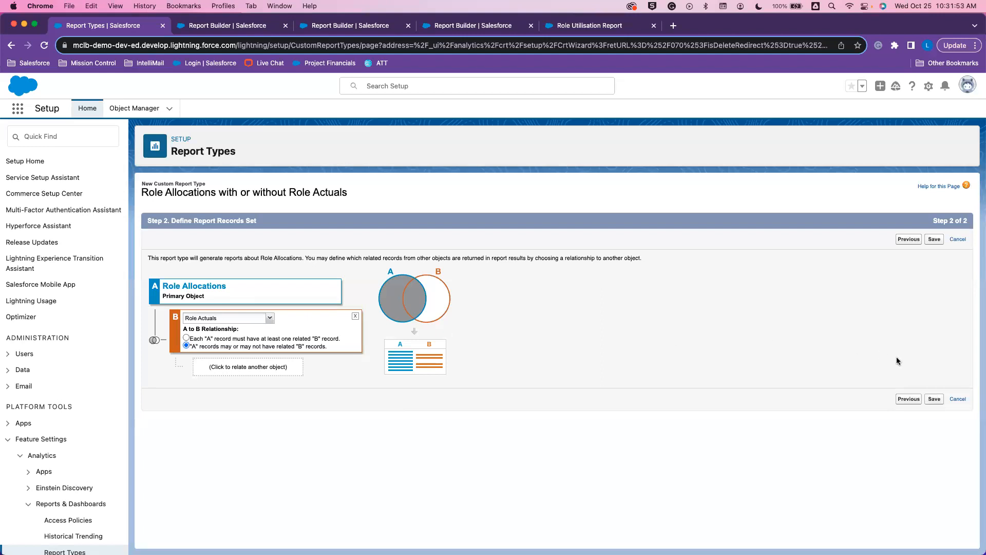
{"action": "left_click", "coordinate": [932, 402]}
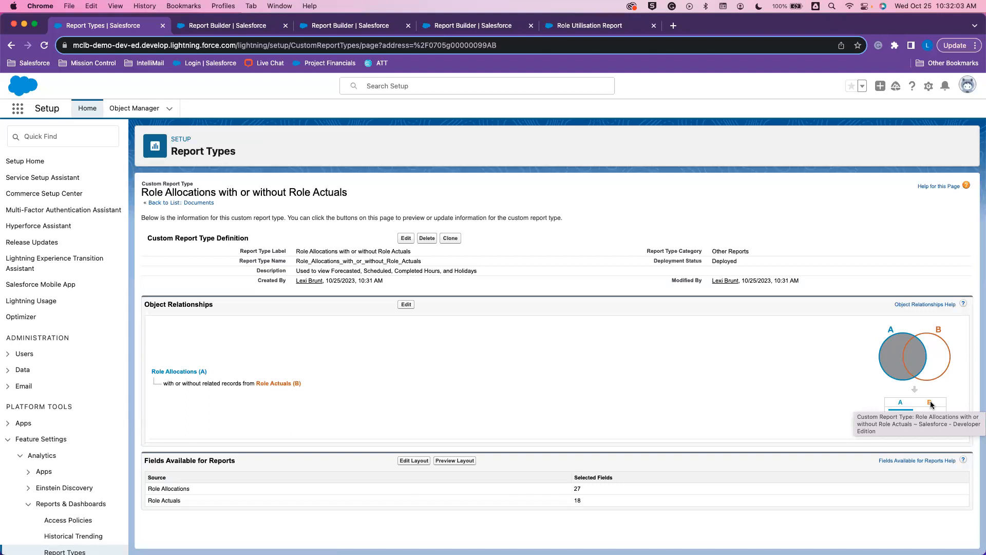
Open the report type's field layout for editing and look through both pages of available Role Allocations fields.
{"action": "left_click", "coordinate": [413, 463]}
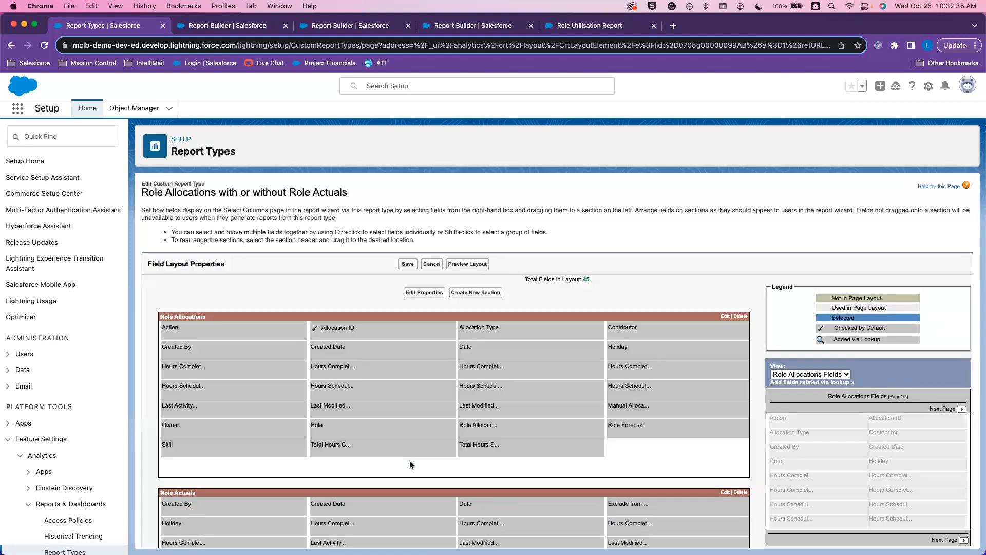
{"action": "scroll", "coordinate": [365, 429], "scroll_direction": "down", "scroll_amount": 2}
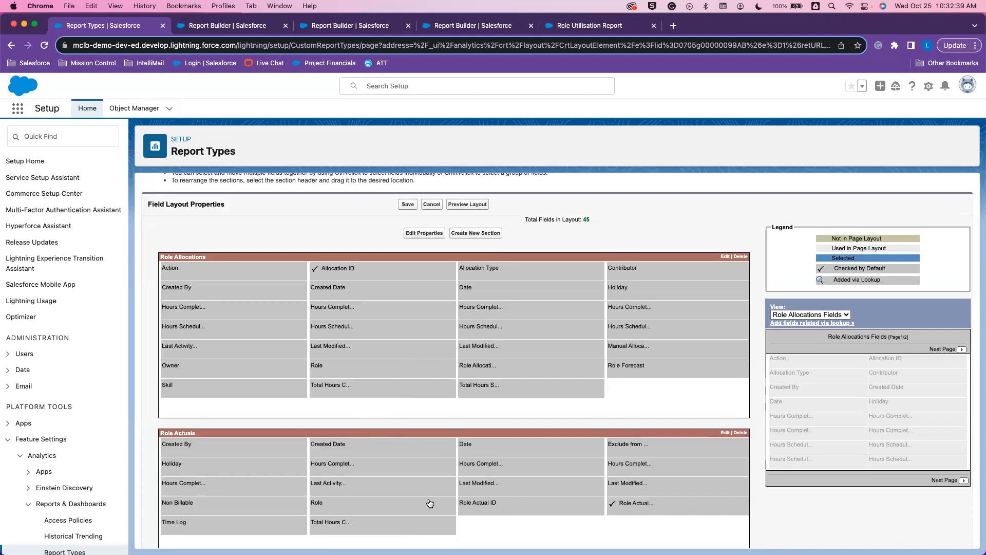
{"action": "scroll", "coordinate": [895, 421], "scroll_direction": "down", "scroll_amount": 2}
{"action": "scroll", "coordinate": [895, 419], "scroll_direction": "up", "scroll_amount": 1}
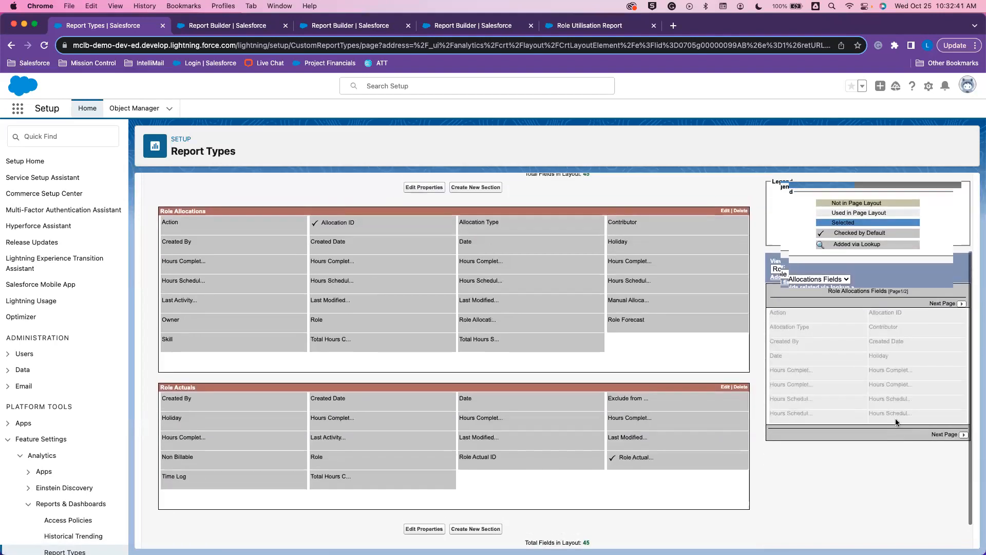
{"action": "left_click", "coordinate": [961, 315]}
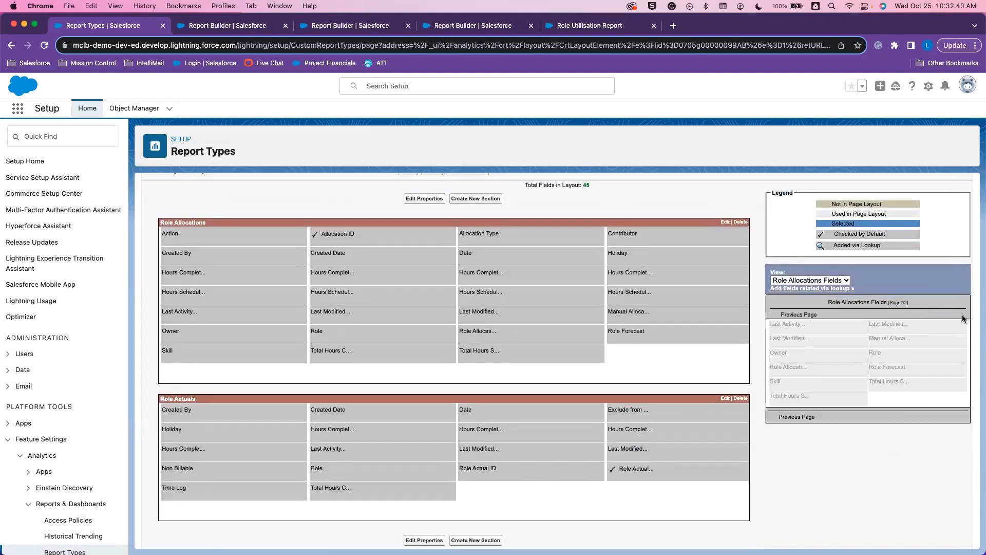
{"action": "left_click", "coordinate": [776, 314]}
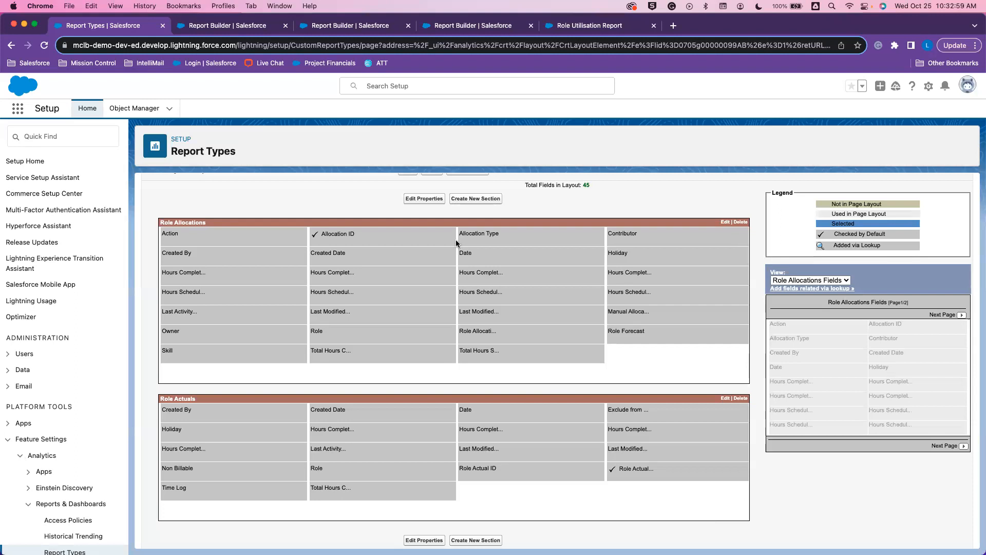
Add the Role's Hours Per Week field to the Role Allocations section via lookup and save the layout.
{"action": "left_click", "coordinate": [812, 288]}
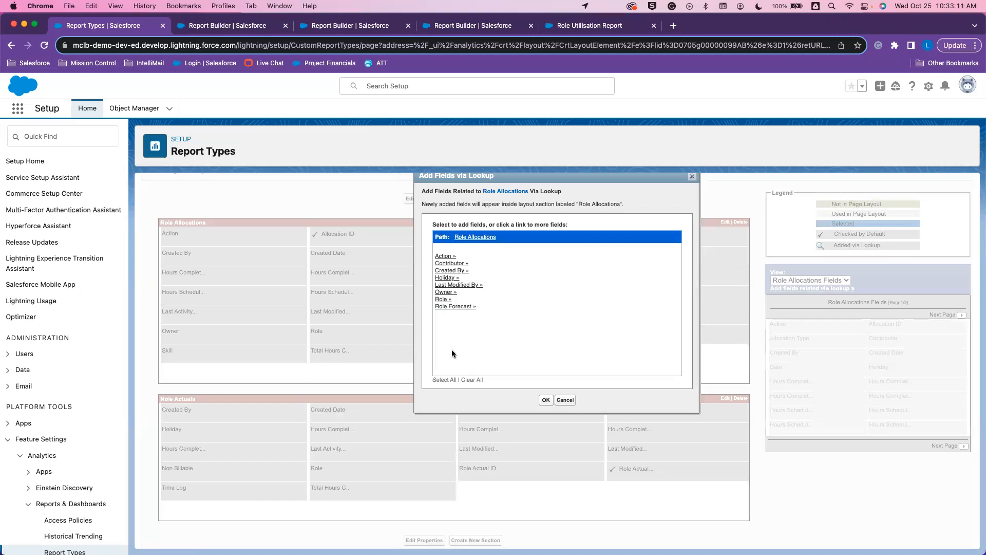
{"action": "left_click", "coordinate": [444, 299]}
{"action": "scroll", "coordinate": [562, 296], "scroll_direction": "down", "scroll_amount": 8}
{"action": "scroll", "coordinate": [562, 296], "scroll_direction": "down", "scroll_amount": 3}
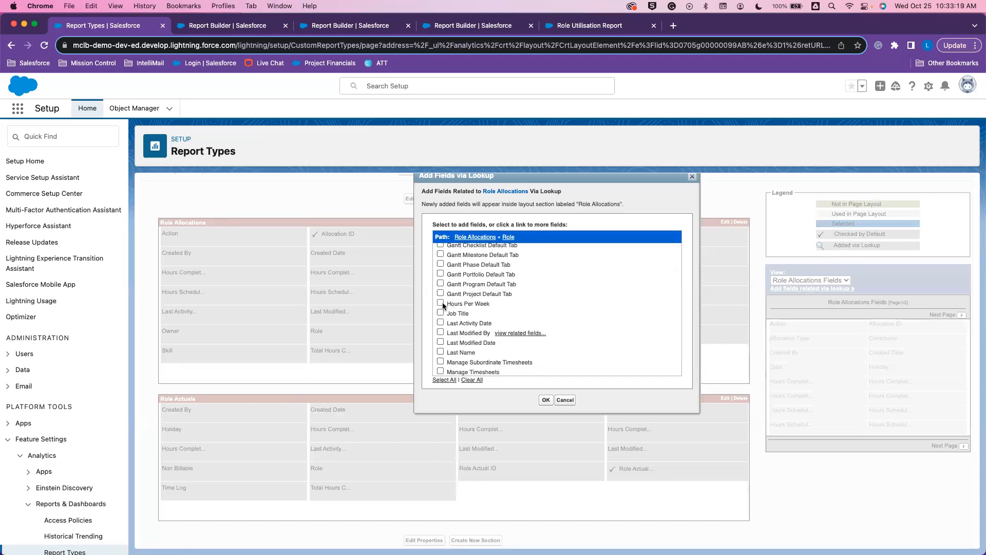
{"action": "left_click", "coordinate": [440, 303]}
{"action": "left_click", "coordinate": [546, 400]}
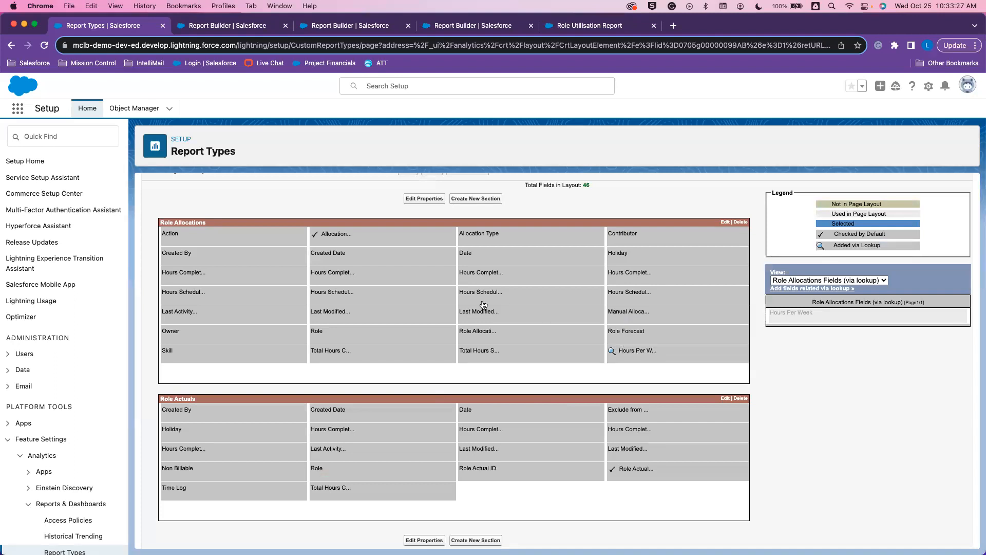
{"action": "scroll", "coordinate": [481, 304], "scroll_direction": "up", "scroll_amount": 2}
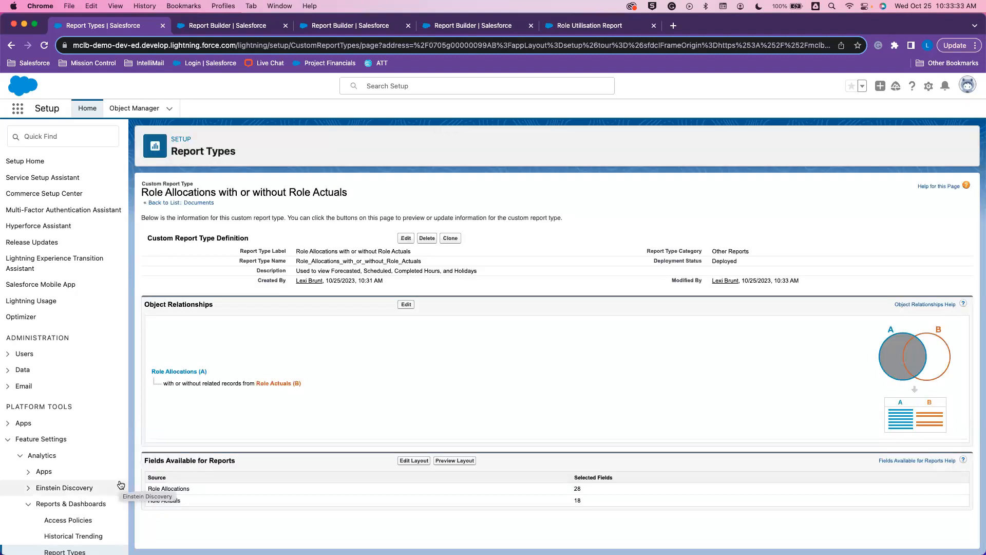
Leave Setup, refresh the report builder and select the Role Allocations with or without Role Actuals report type from all report types.
{"action": "left_click", "coordinate": [163, 26]}
{"action": "left_click", "coordinate": [44, 45]}
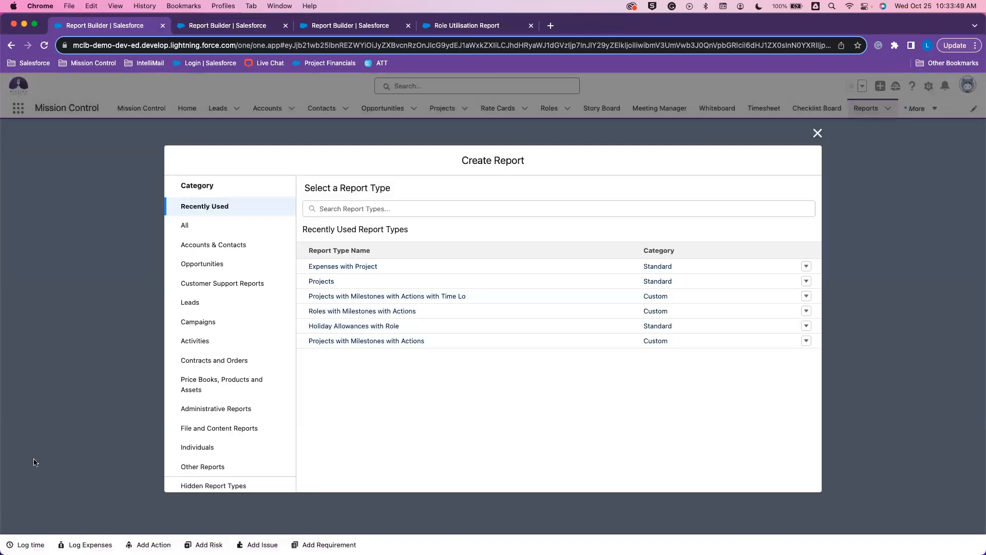
{"action": "left_click", "coordinate": [236, 226]}
{"action": "left_click", "coordinate": [464, 203]}
{"action": "type", "text": "role"}
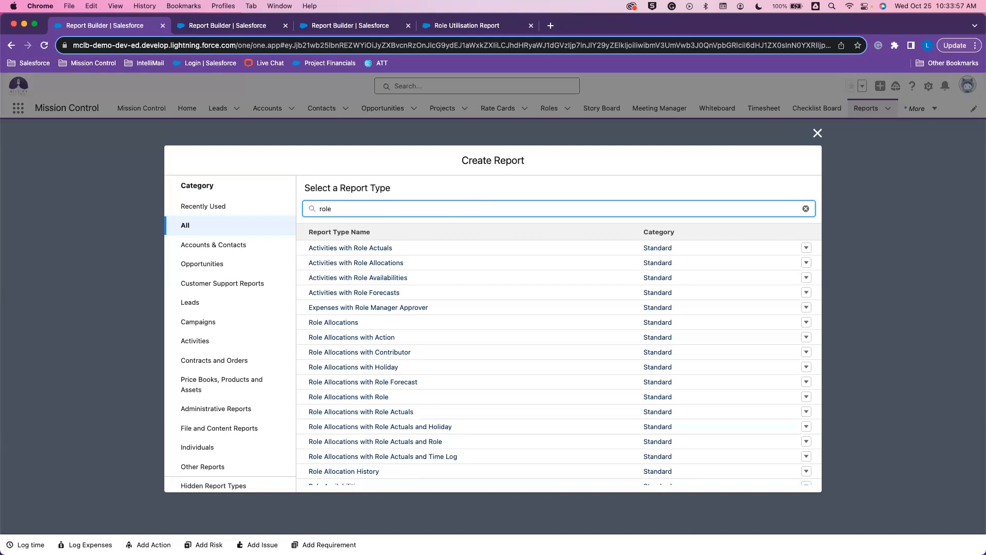
{"action": "type", "text": " alloca"}
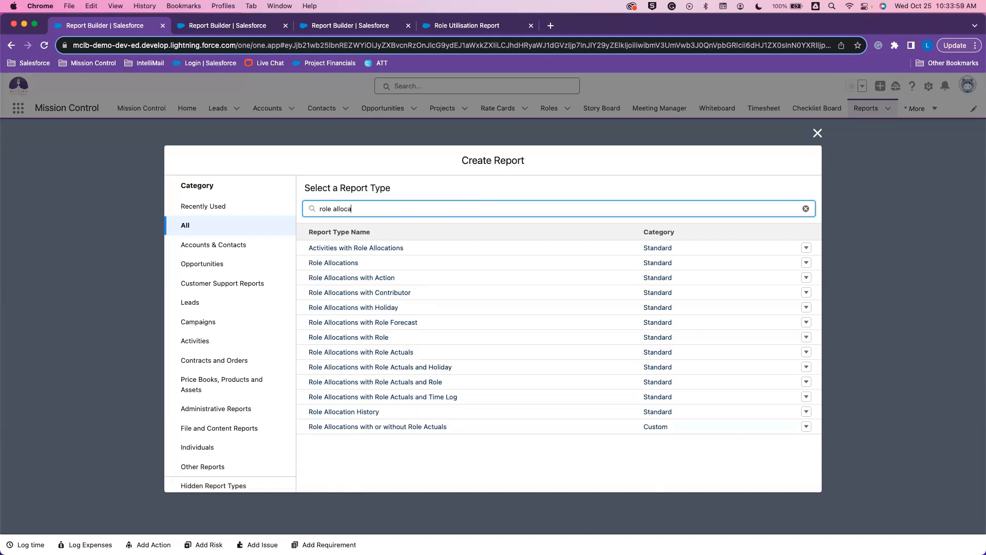
{"action": "left_click", "coordinate": [417, 429]}
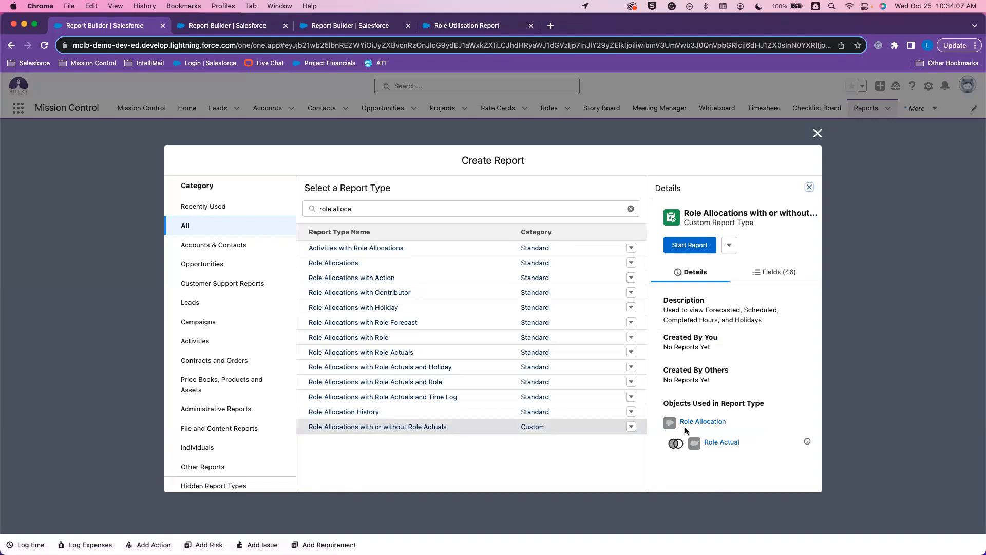
Review the fields offered by the selected report type, including Role: Hours Per Week, and return to its details.
{"action": "left_click", "coordinate": [783, 275]}
{"action": "scroll", "coordinate": [766, 361], "scroll_direction": "down", "scroll_amount": 10}
{"action": "scroll", "coordinate": [766, 362], "scroll_direction": "down", "scroll_amount": 8}
{"action": "scroll", "coordinate": [766, 362], "scroll_direction": "down", "scroll_amount": 6}
{"action": "scroll", "coordinate": [766, 356], "scroll_direction": "down", "scroll_amount": 5}
{"action": "scroll", "coordinate": [767, 336], "scroll_direction": "up", "scroll_amount": 7}
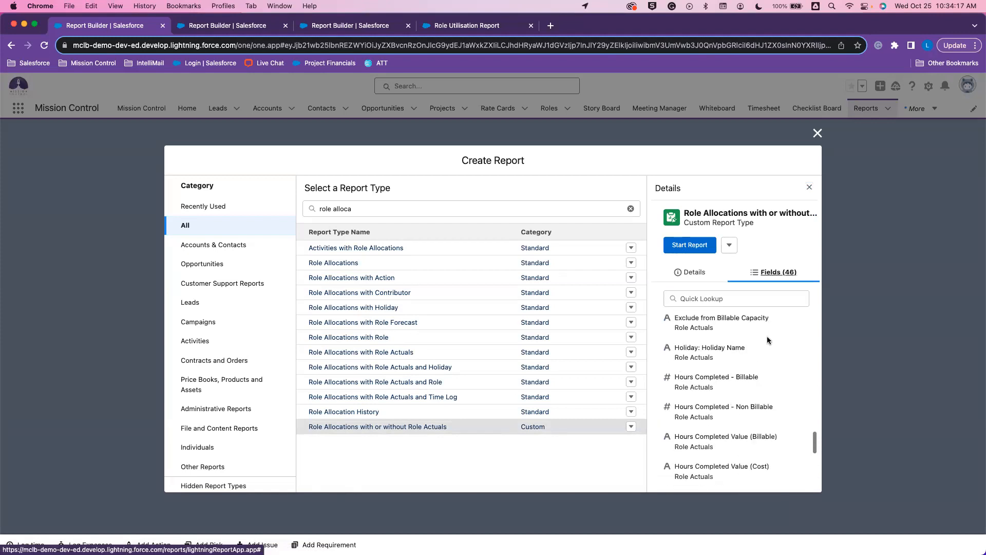
{"action": "left_click", "coordinate": [736, 246]}
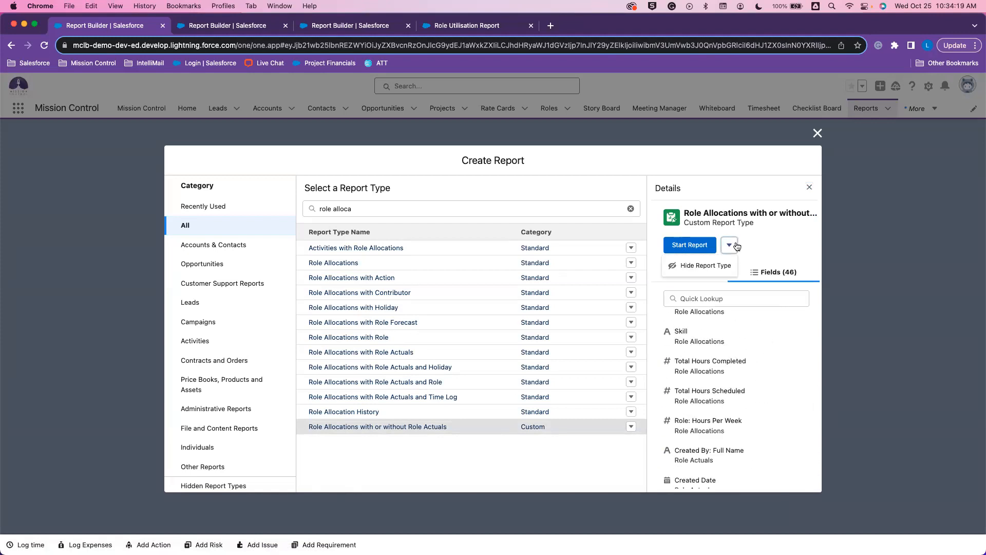
{"action": "left_click", "coordinate": [736, 246]}
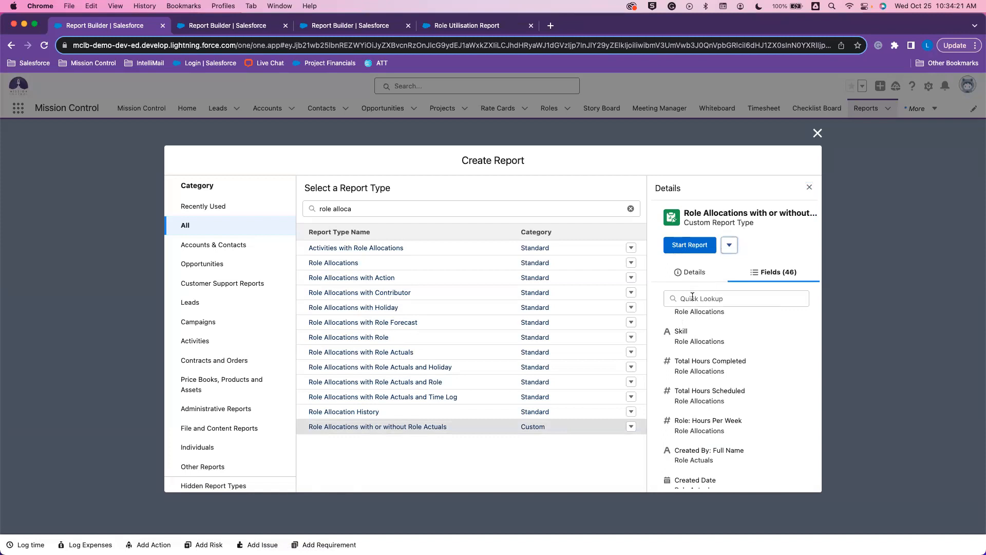
{"action": "left_click", "coordinate": [679, 278]}
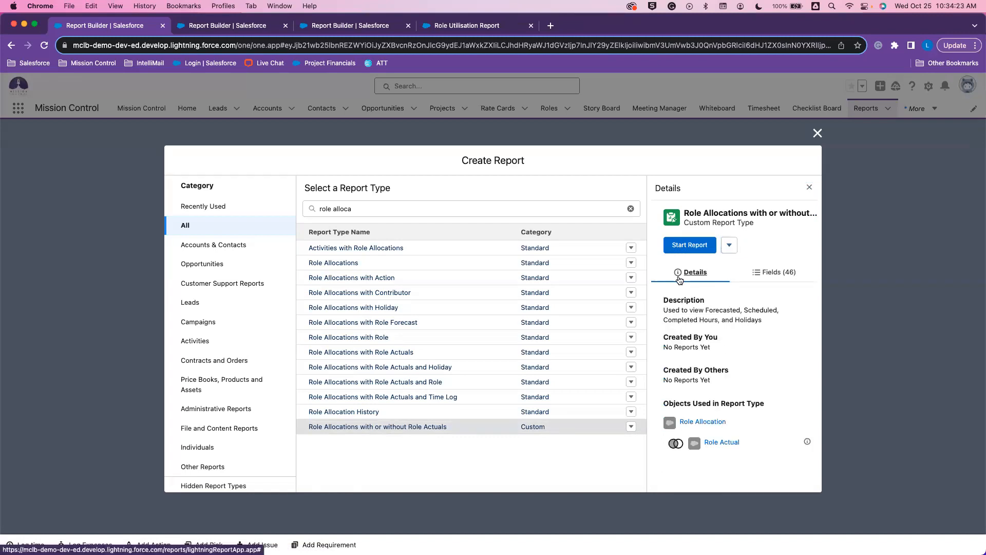
Start a report from the selected report type and name it "Role Utilisation Custom".
{"action": "left_click", "coordinate": [684, 245]}
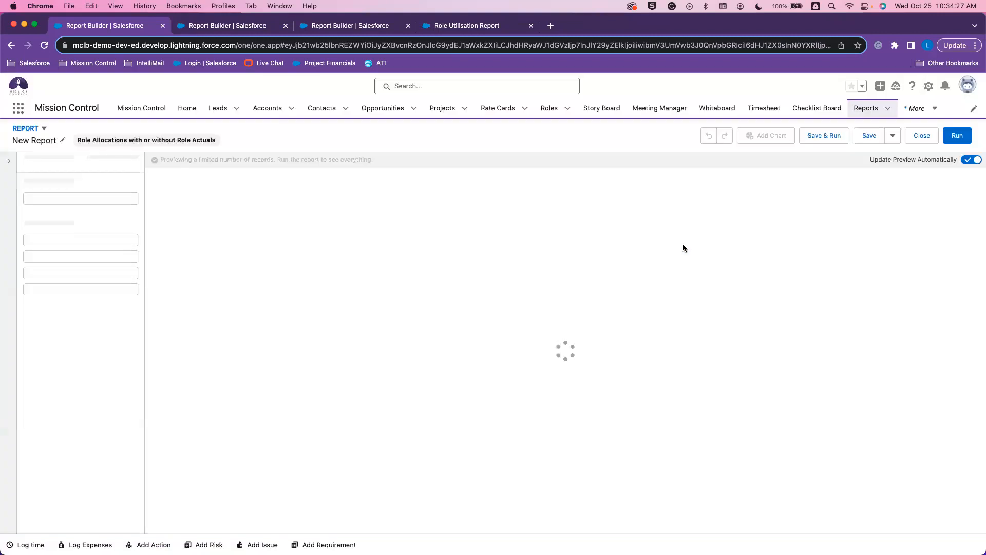
{"action": "left_click", "coordinate": [63, 142]}
{"action": "triple_click", "coordinate": [72, 140]}
{"action": "type", "text": "Role Utilisation Custom"}
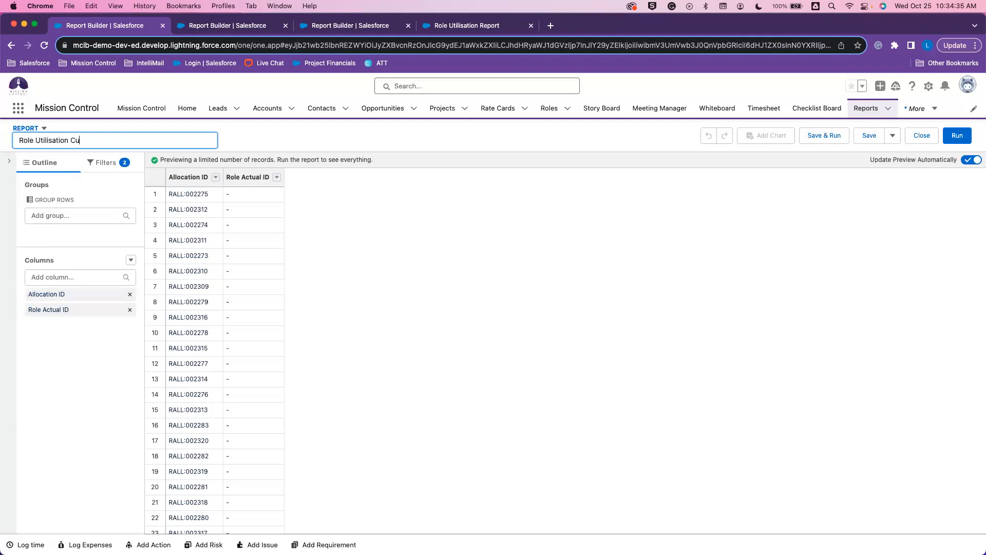
{"action": "left_click", "coordinate": [446, 151]}
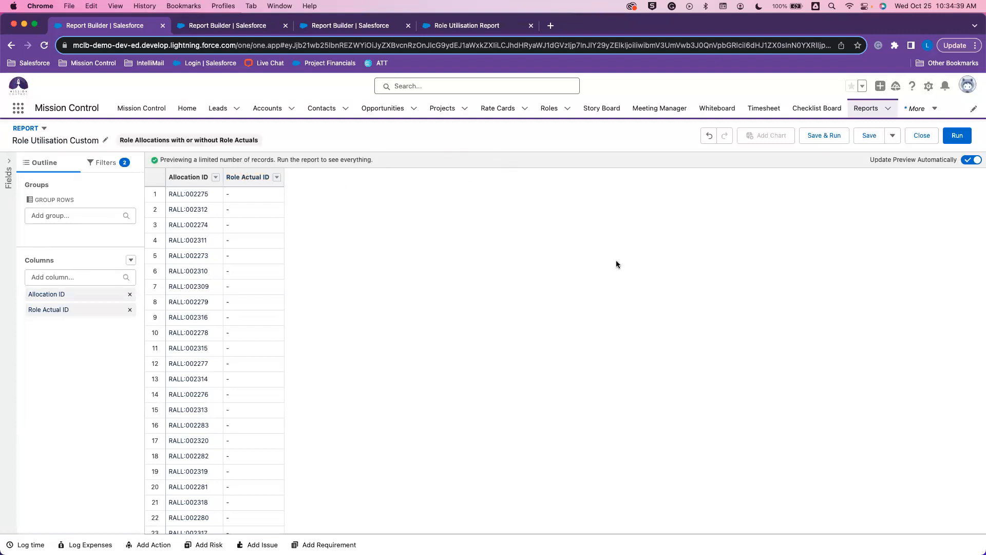
{"action": "left_click", "coordinate": [893, 138]}
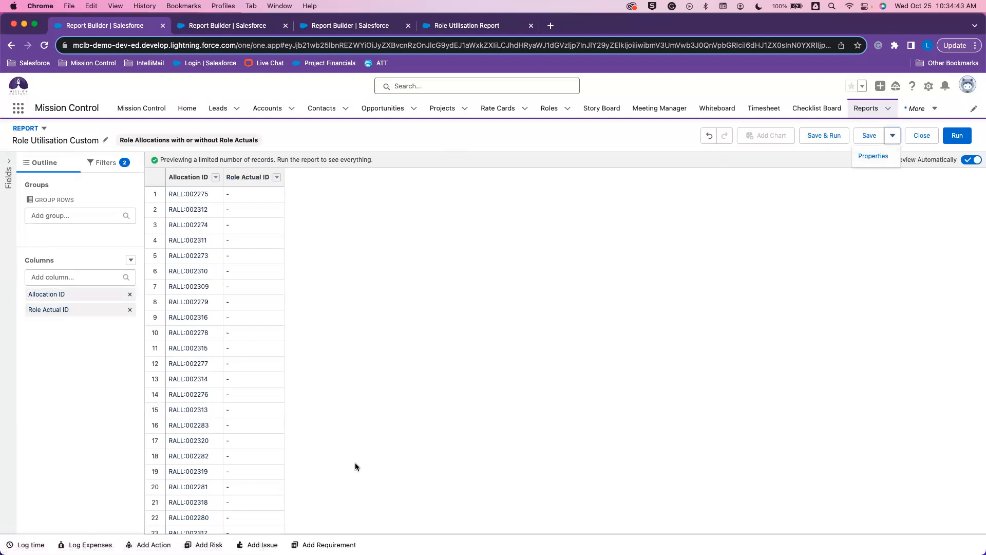
{"action": "left_click", "coordinate": [467, 296]}
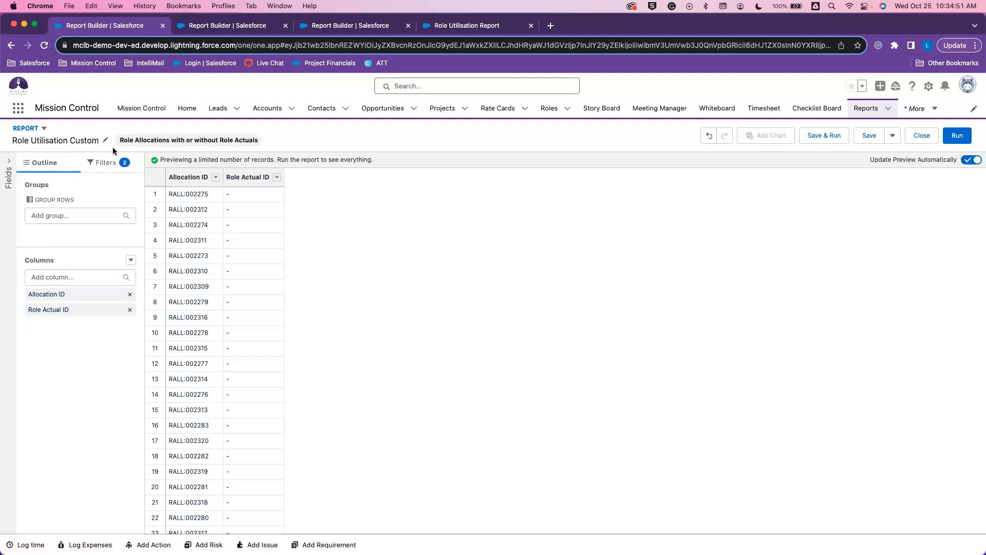
Change the report's Show Me filter to All role allocations.
{"action": "left_click", "coordinate": [103, 164]}
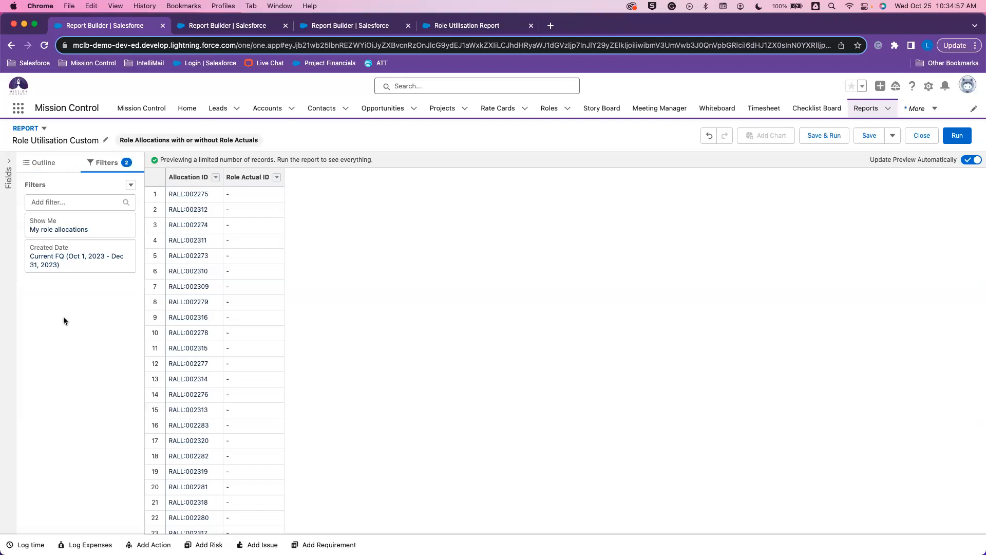
{"action": "left_click", "coordinate": [101, 232]}
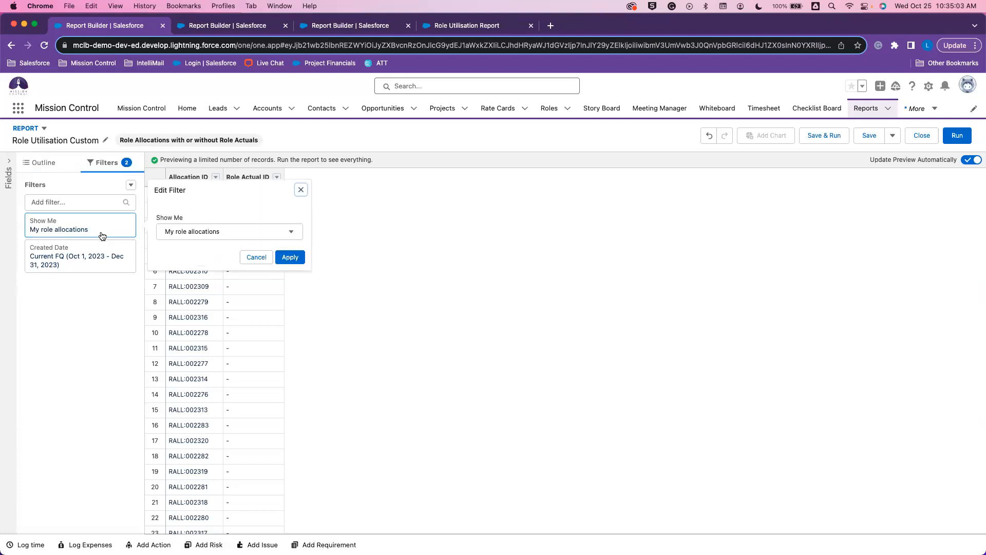
{"action": "left_click", "coordinate": [203, 231]}
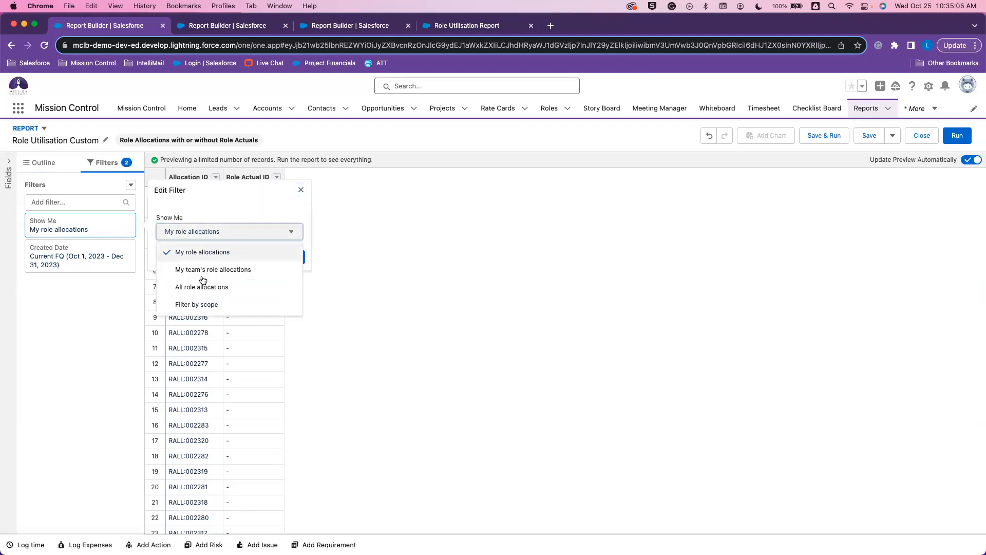
{"action": "left_click", "coordinate": [206, 286]}
{"action": "left_click", "coordinate": [294, 257]}
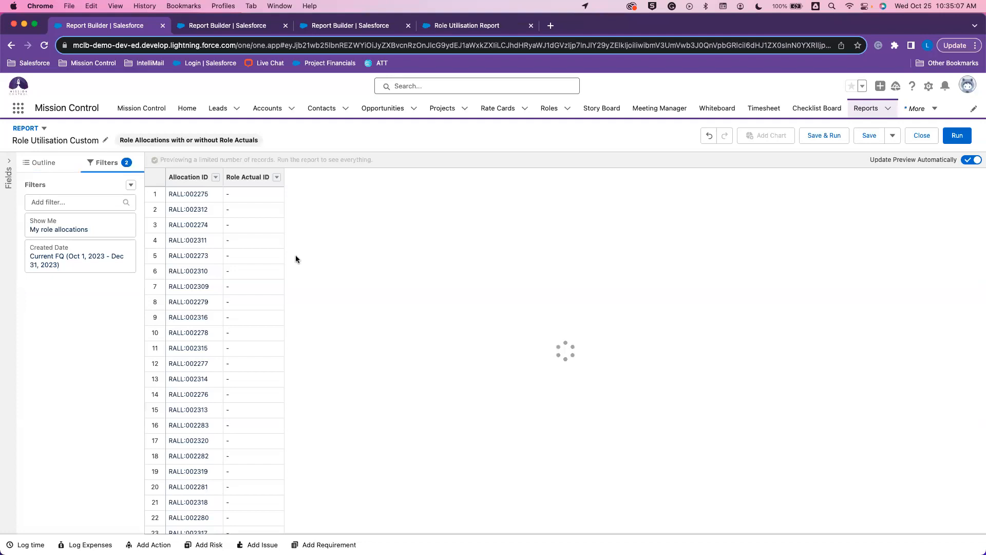
Set the range of the Created Date filter to All Time.
{"action": "left_click", "coordinate": [119, 274]}
{"action": "left_click", "coordinate": [214, 236]}
{"action": "left_click", "coordinate": [274, 223]}
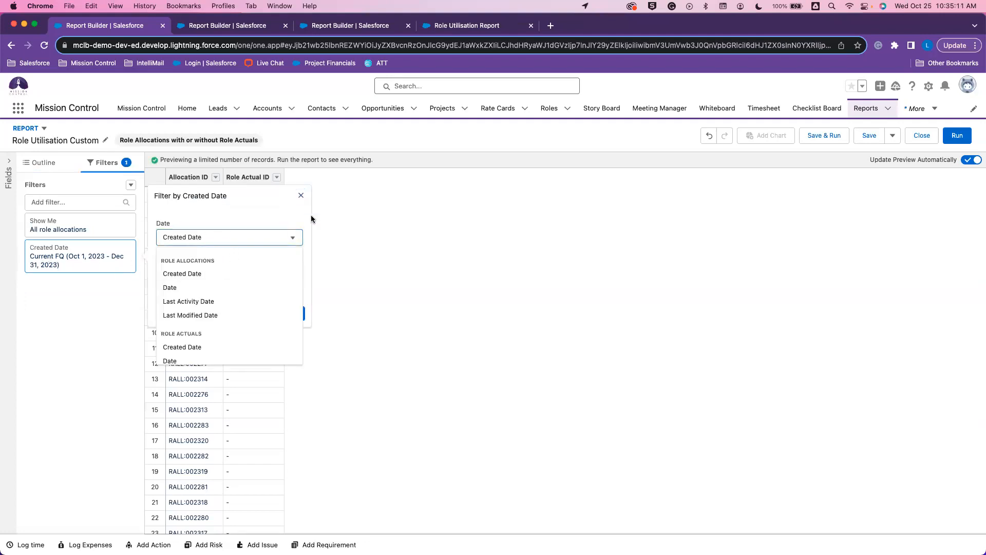
{"action": "left_click", "coordinate": [249, 272]}
{"action": "left_click", "coordinate": [240, 302]}
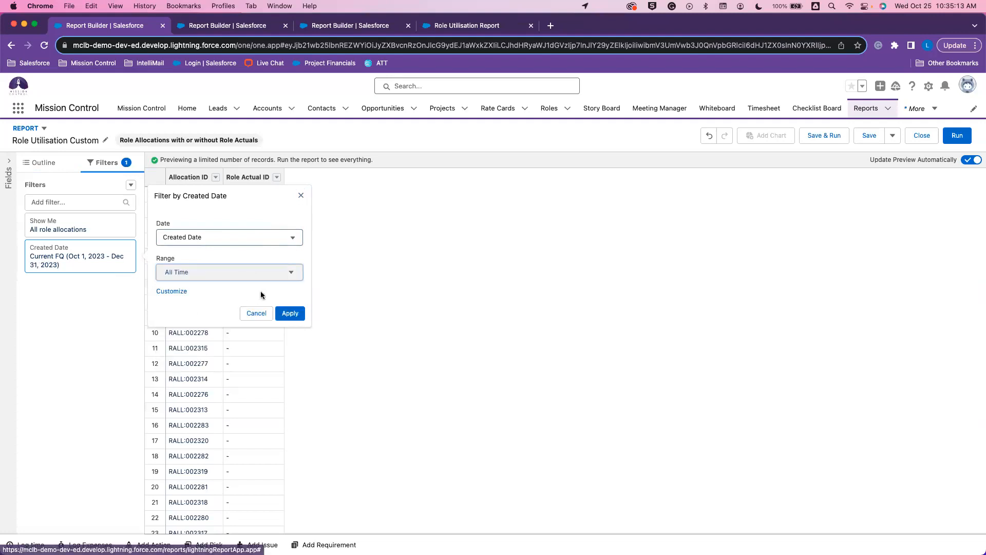
{"action": "left_click", "coordinate": [291, 312]}
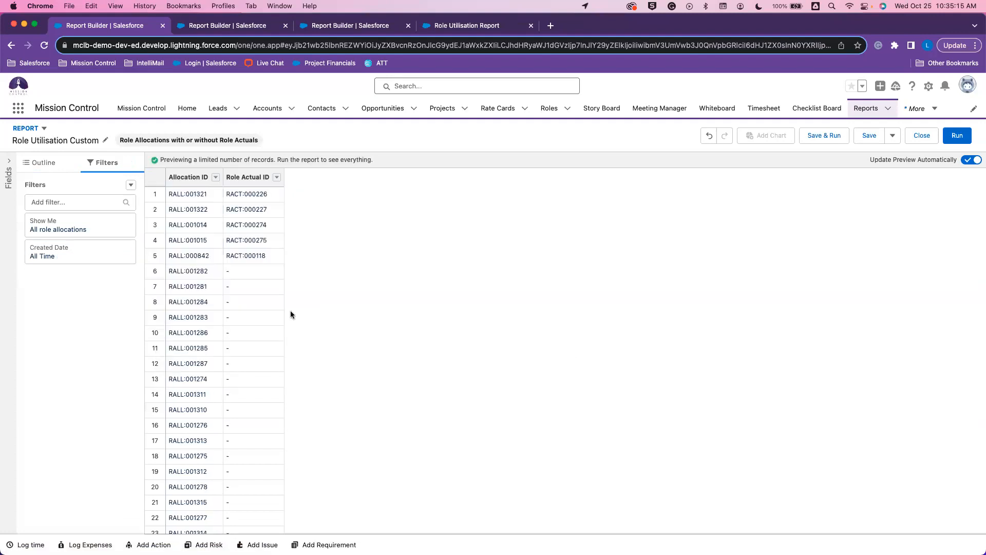
Group the report rows by Role: Role Name from Role Allocations.
{"action": "left_click", "coordinate": [46, 164]}
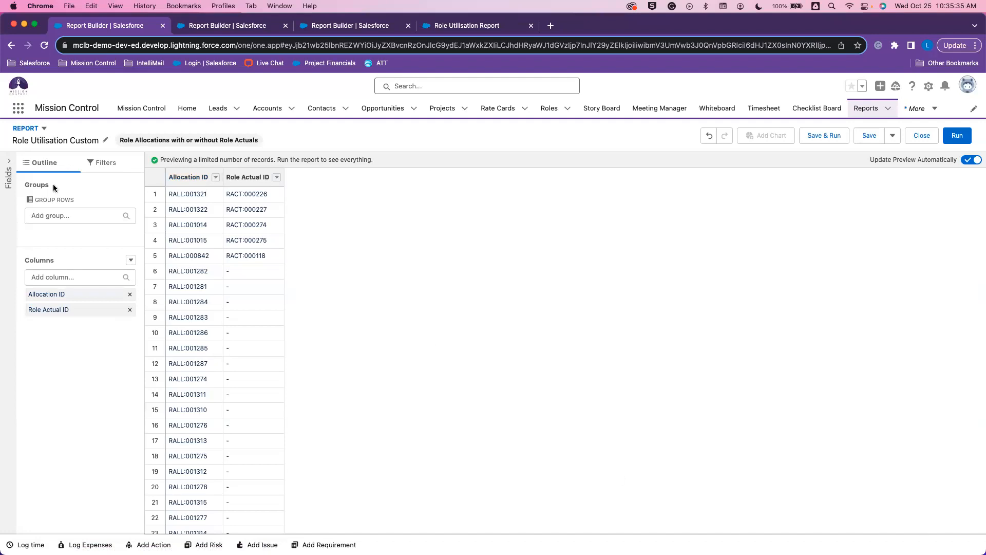
{"action": "left_click", "coordinate": [48, 215]}
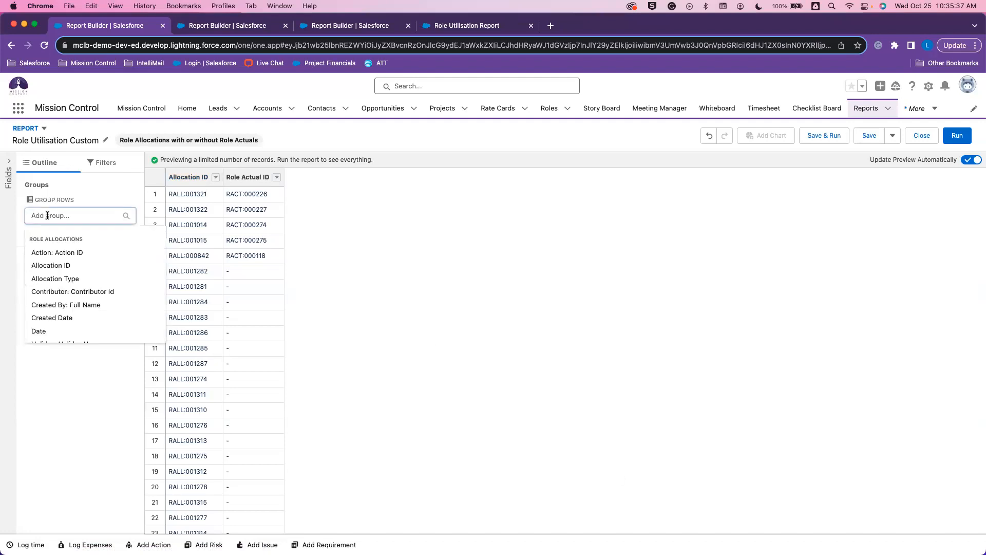
{"action": "type", "text": "Role"}
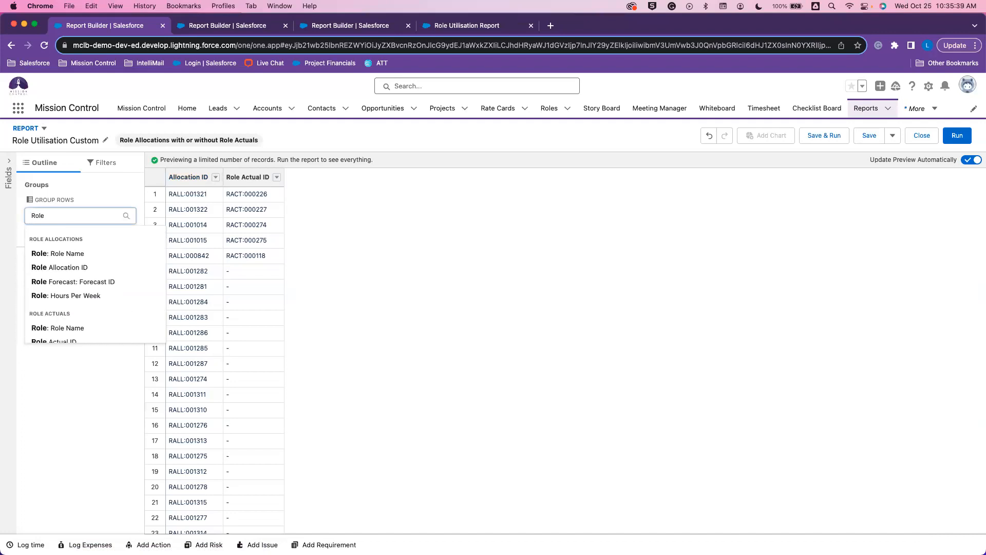
{"action": "left_click", "coordinate": [70, 255]}
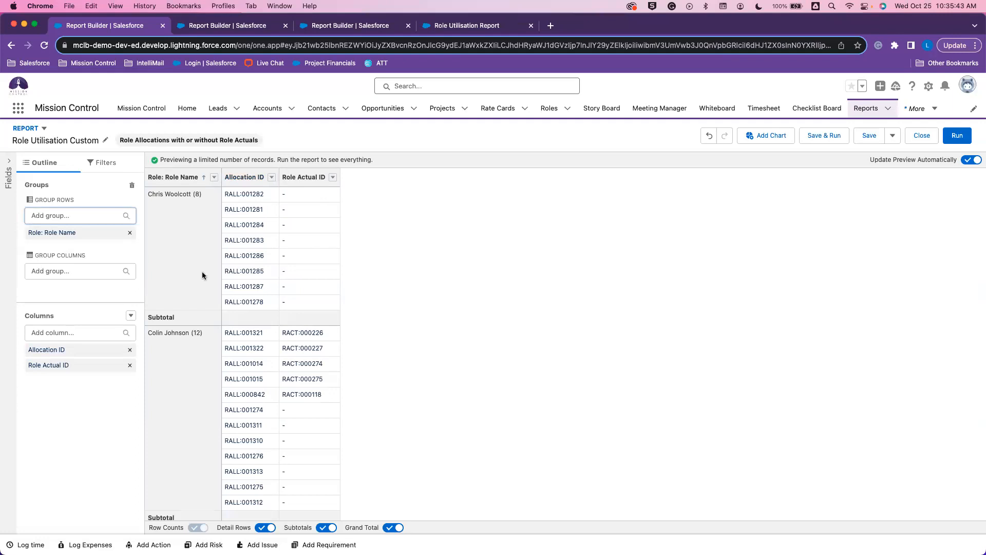
{"action": "scroll", "coordinate": [199, 451], "scroll_direction": "down", "scroll_amount": 2}
{"action": "scroll", "coordinate": [192, 212], "scroll_direction": "up", "scroll_amount": 2}
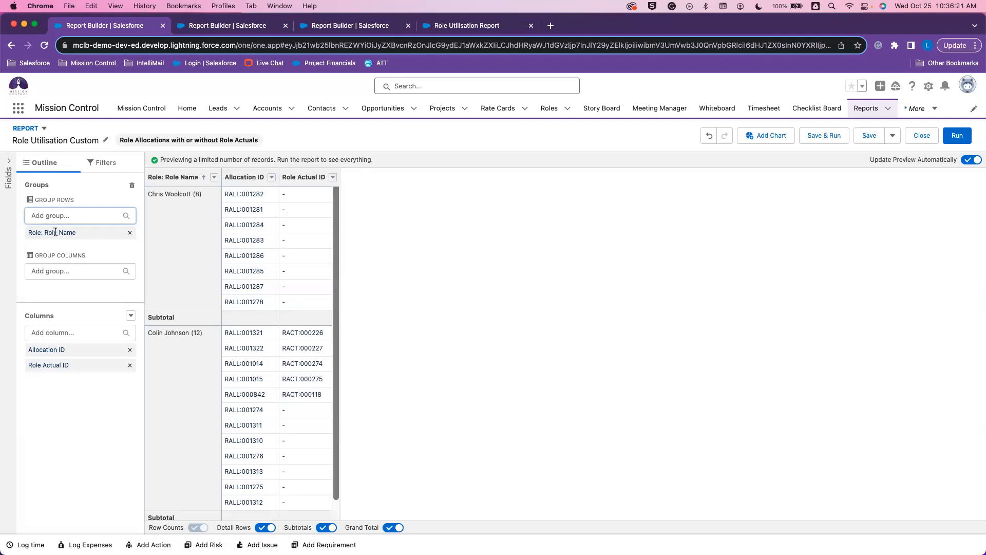
Group the report columns by Date from Role Allocations, with the dates grouped by Calendar Week.
{"action": "left_click", "coordinate": [65, 271]}
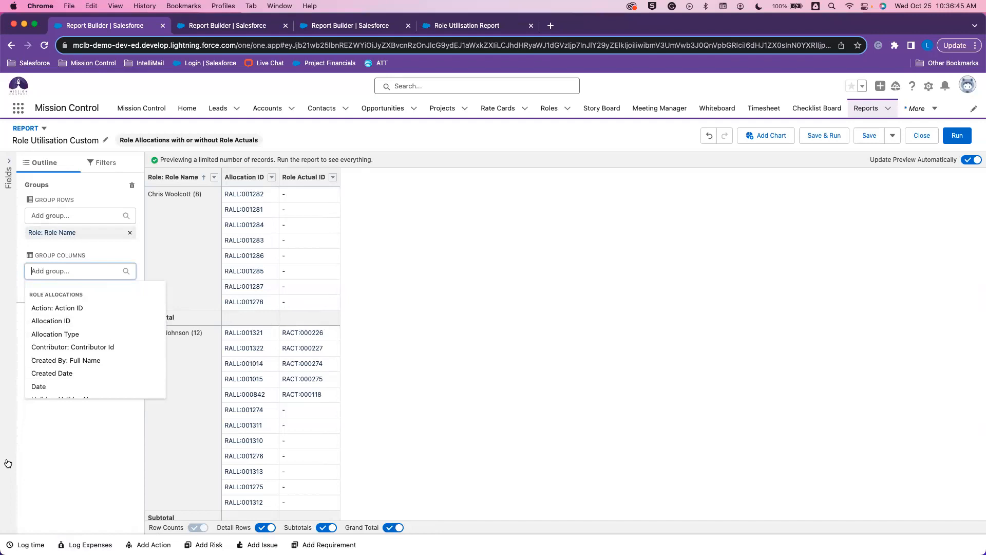
{"action": "left_click", "coordinate": [61, 387]}
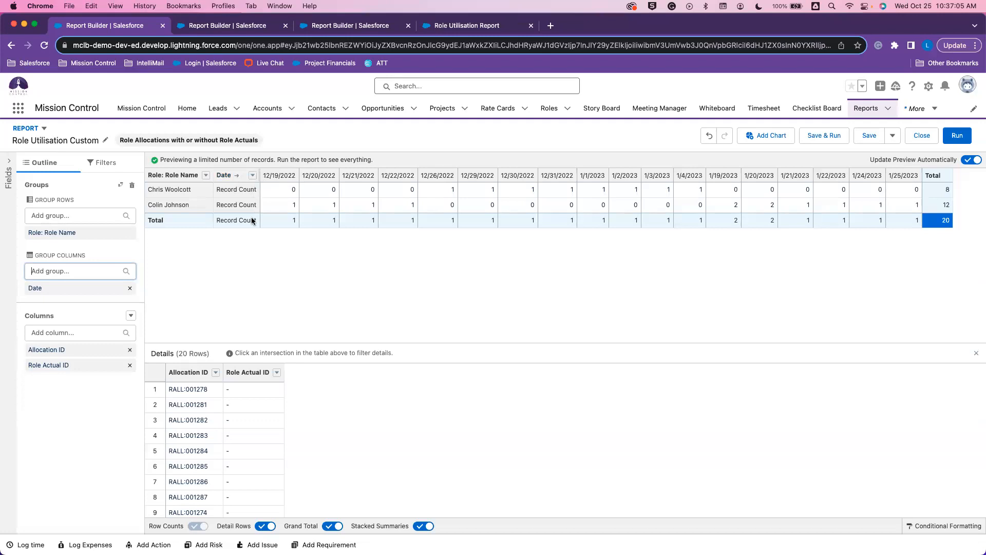
{"action": "left_click", "coordinate": [204, 175]}
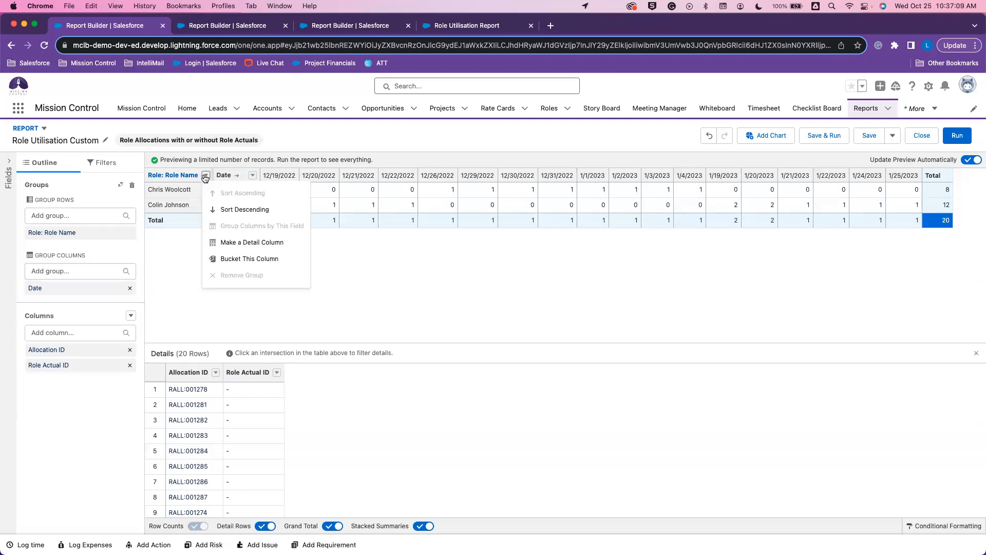
{"action": "left_click", "coordinate": [205, 176]}
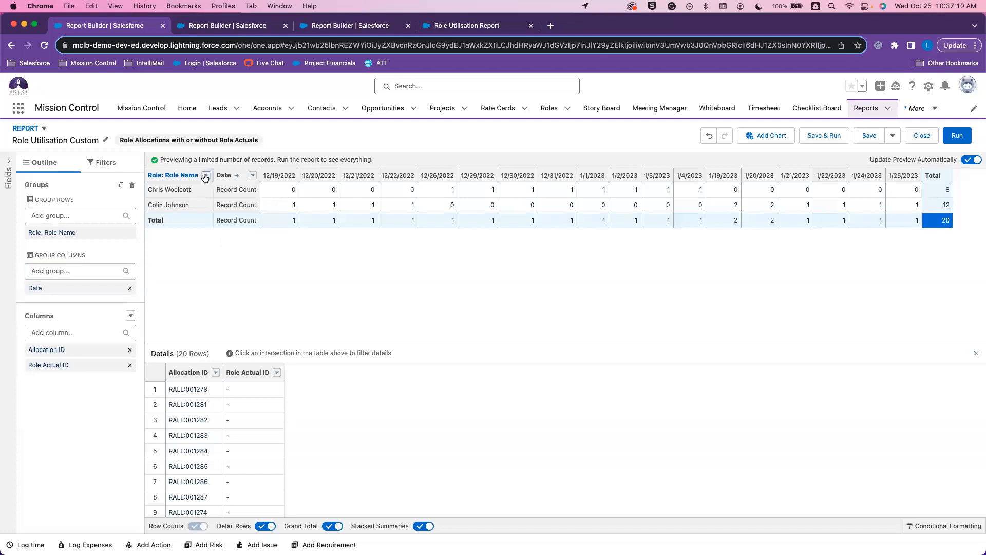
{"action": "left_click", "coordinate": [253, 176]}
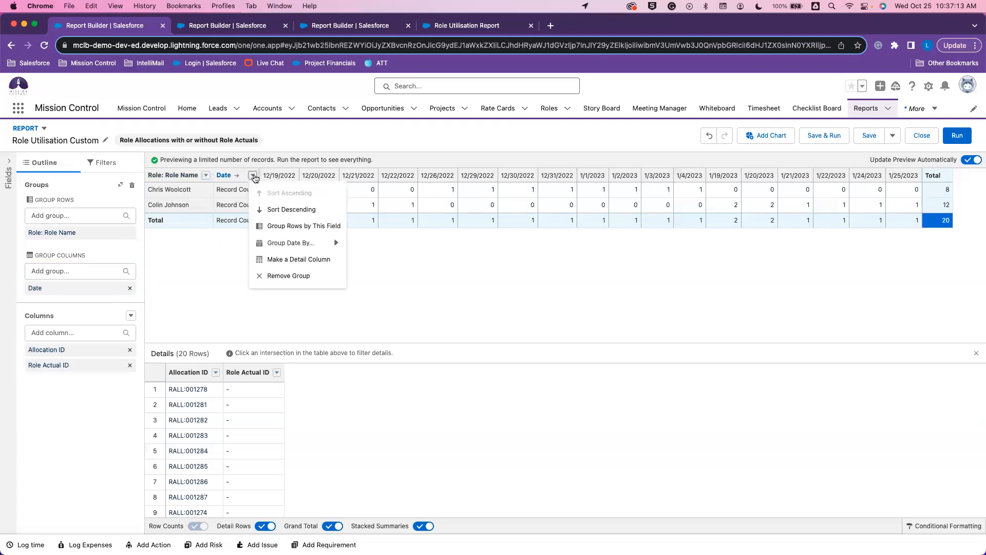
{"action": "mouse_move", "coordinate": [288, 243]}
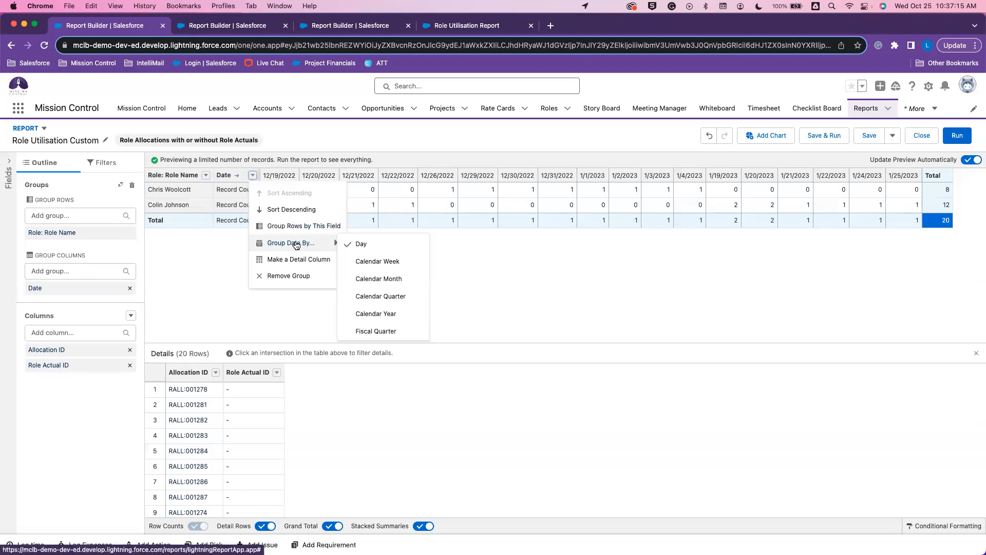
{"action": "left_click", "coordinate": [405, 262]}
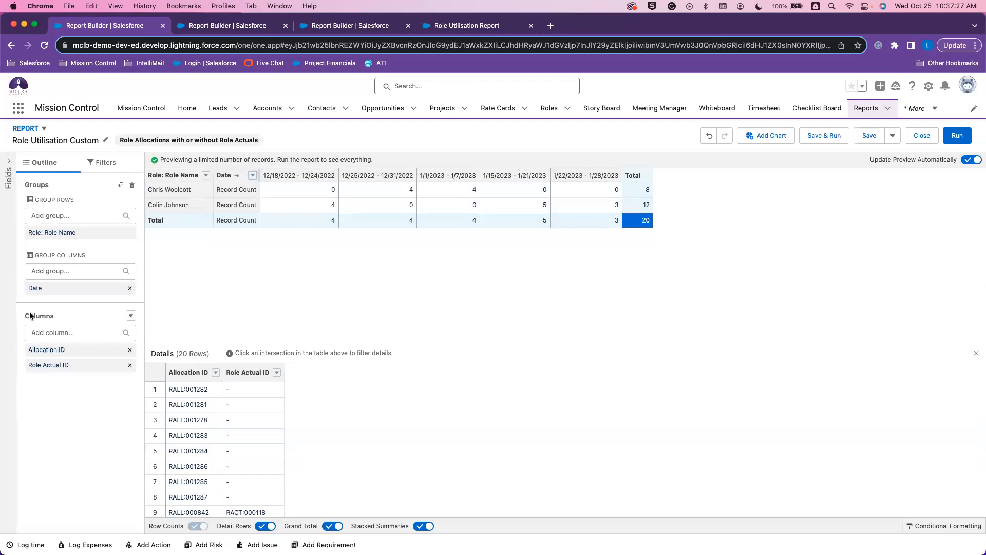
Add the Allocation Type column from Role Allocations and move it ahead of Allocation ID.
{"action": "left_click", "coordinate": [53, 332]}
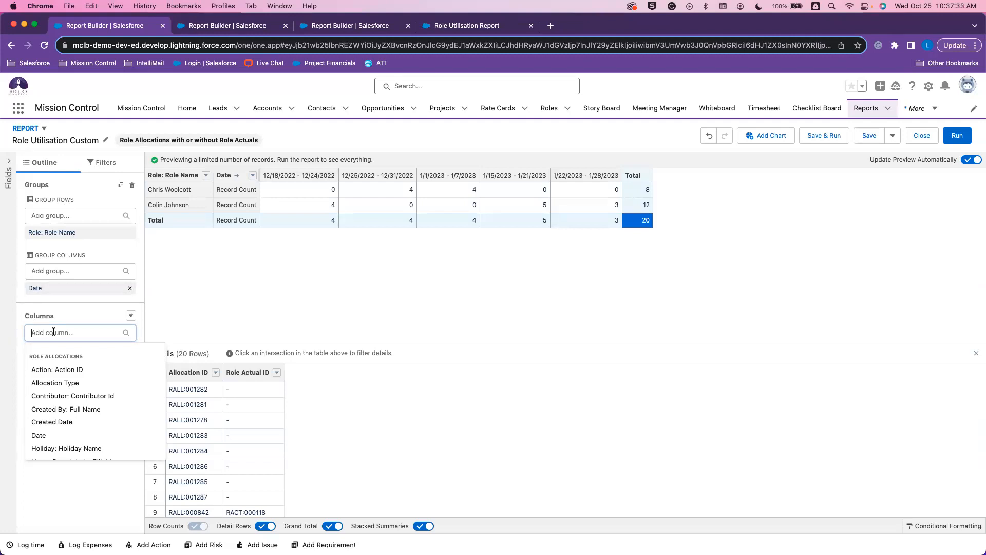
{"action": "left_click", "coordinate": [72, 383]}
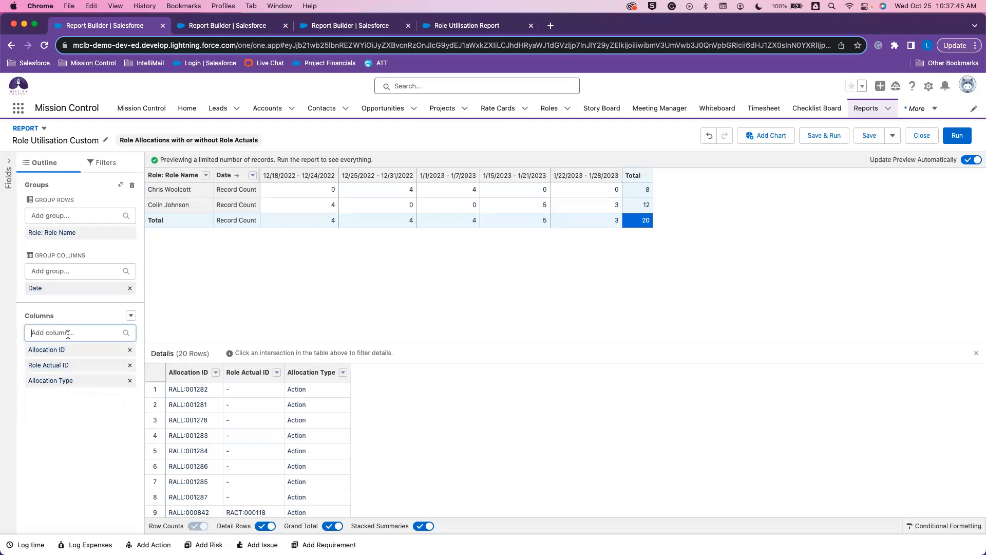
{"action": "left_click_drag", "start_coordinate": [50, 381], "coordinate": [53, 351]}
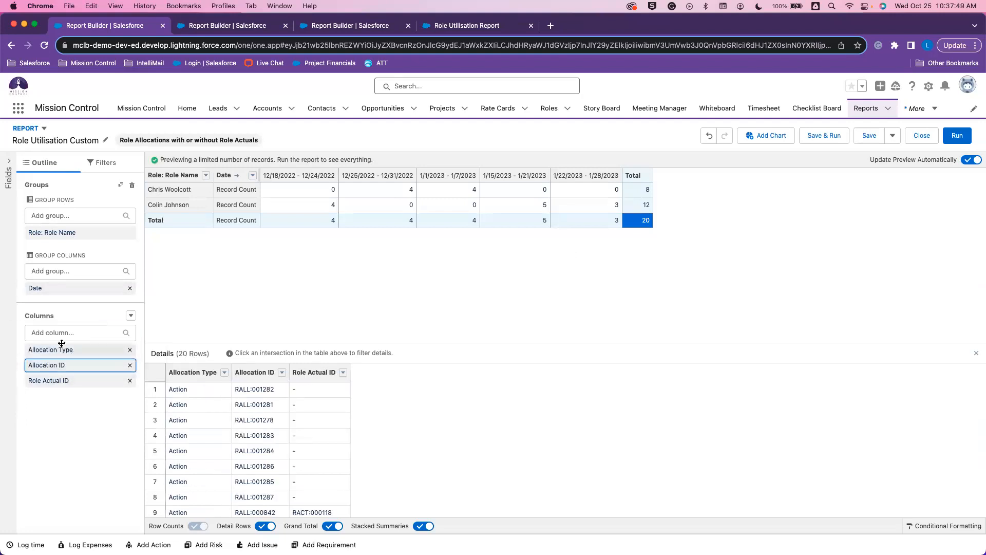
Add the Total Hours Scheduled column from Role Allocations to the report.
{"action": "left_click", "coordinate": [71, 331]}
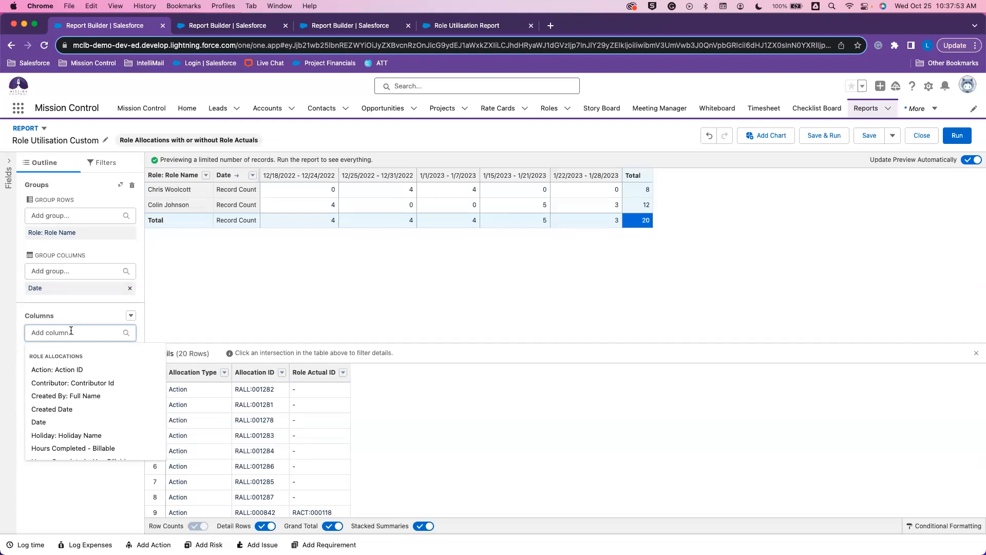
{"action": "type", "text": "Total"}
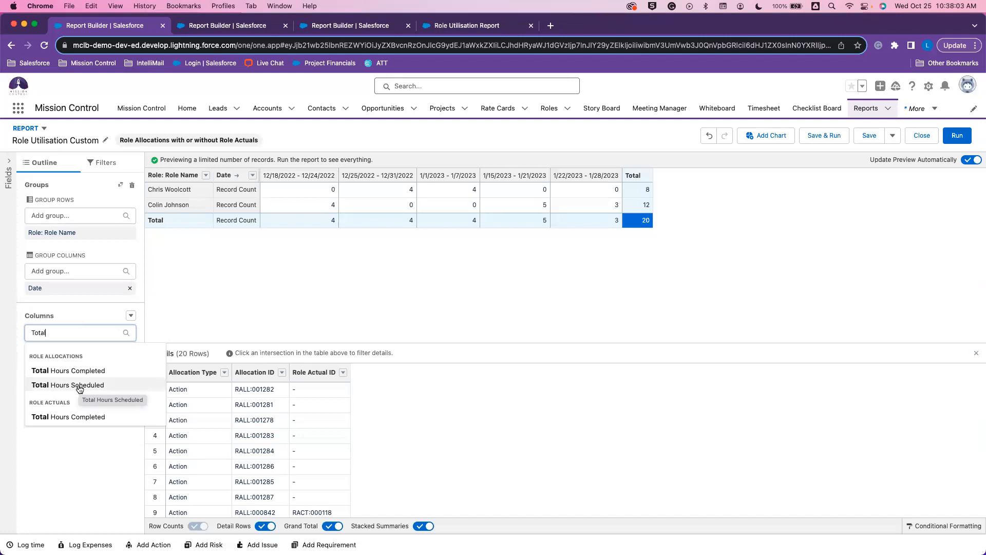
{"action": "key", "text": "BackSpace"}
{"action": "key", "text": "BackSpace"}
{"action": "key", "text": "BackSpace"}
{"action": "key", "text": "BackSpace"}
{"action": "key", "text": "BackSpace"}
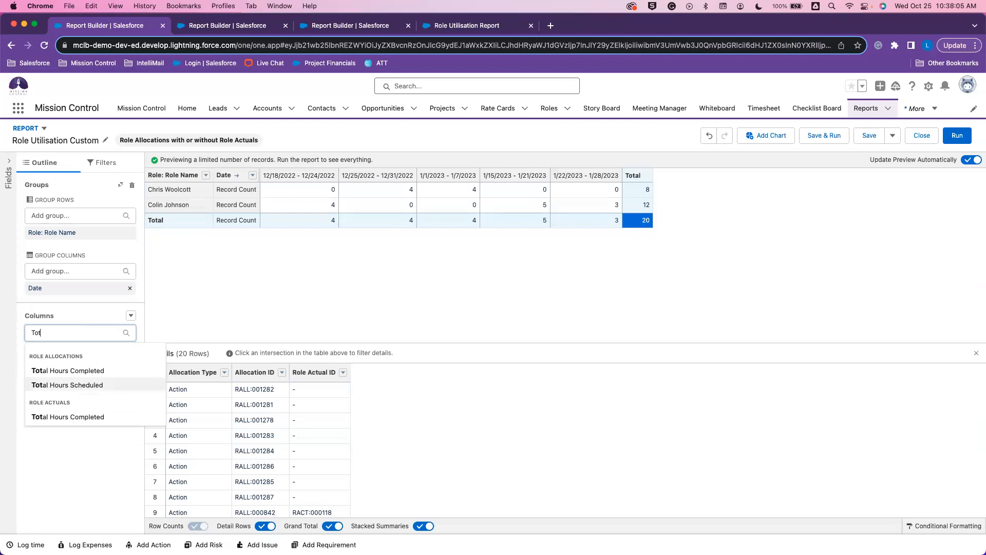
{"action": "type", "text": "hours"}
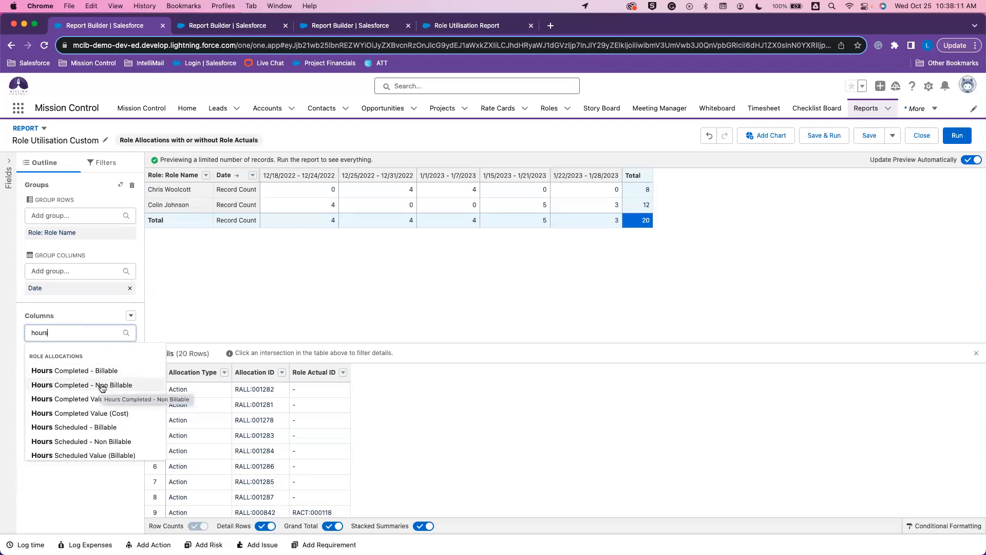
{"action": "key", "text": "BackSpace"}
{"action": "key", "text": "BackSpace"}
{"action": "key", "text": "BackSpace"}
{"action": "key", "text": "BackSpace"}
{"action": "key", "text": "BackSpace"}
{"action": "type", "text": "total"}
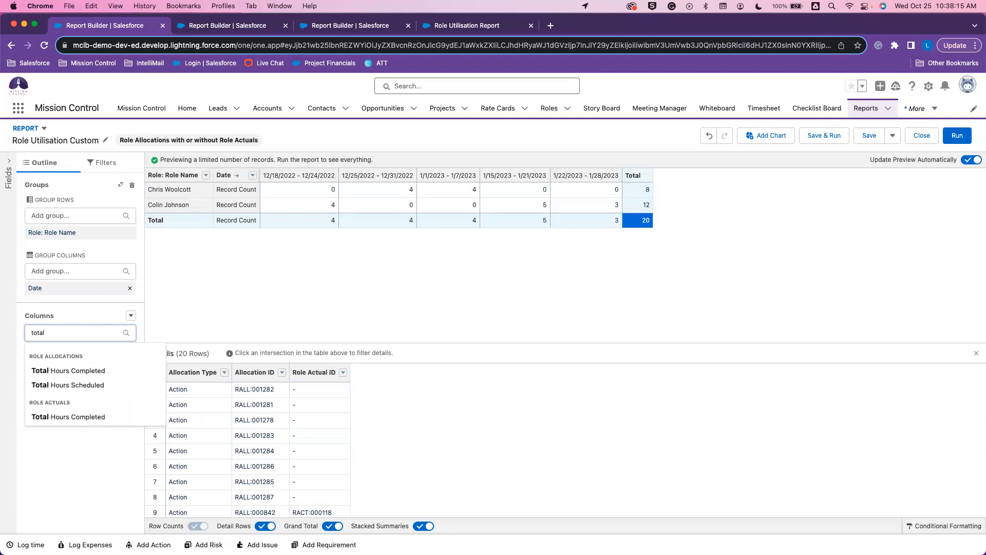
{"action": "left_click", "coordinate": [80, 384]}
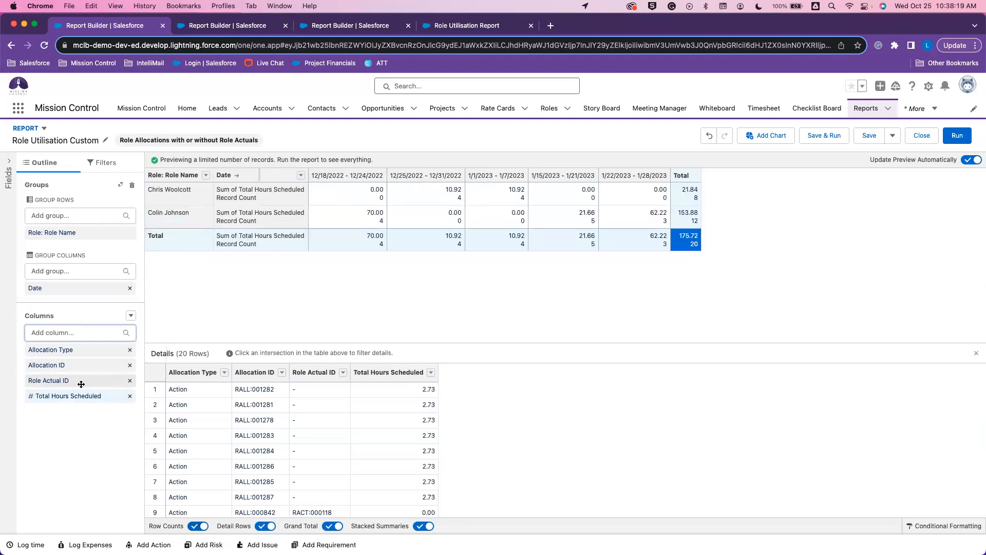
Add the Total Hours Completed and Role: Hours Per Week columns from Role Allocations.
{"action": "left_click", "coordinate": [69, 335]}
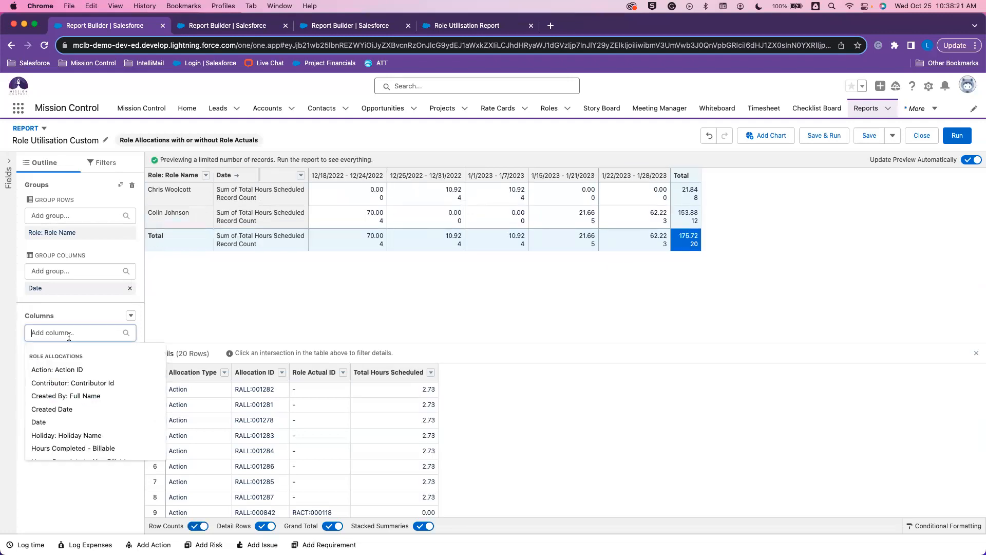
{"action": "type", "text": "total"}
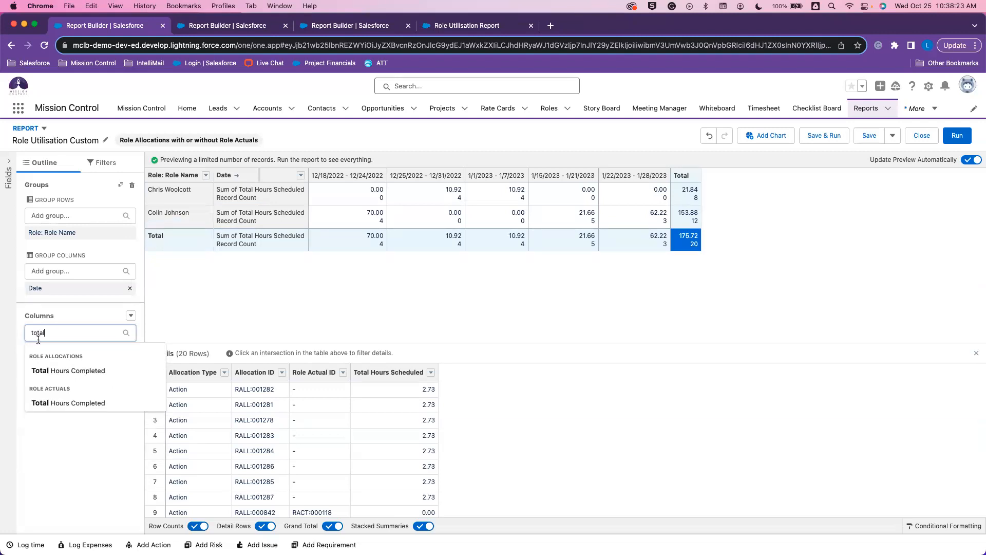
{"action": "left_click", "coordinate": [96, 369]}
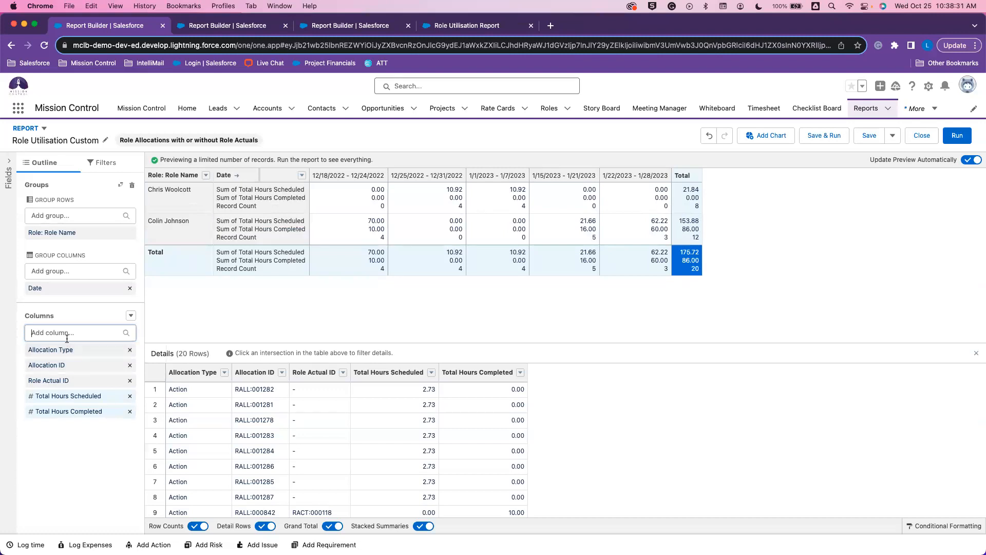
{"action": "type", "text": "hours"}
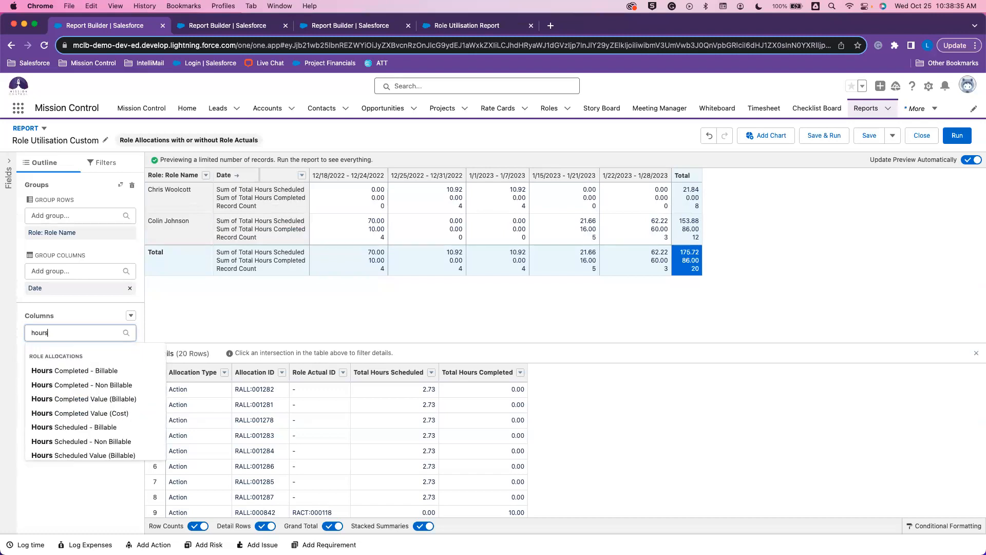
{"action": "type", "text": " pe"}
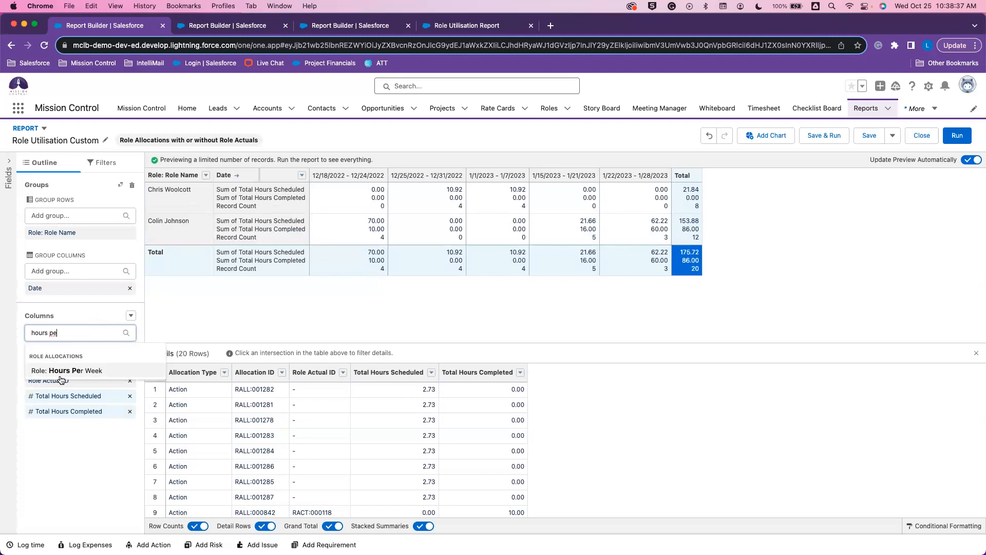
{"action": "left_click", "coordinate": [62, 369]}
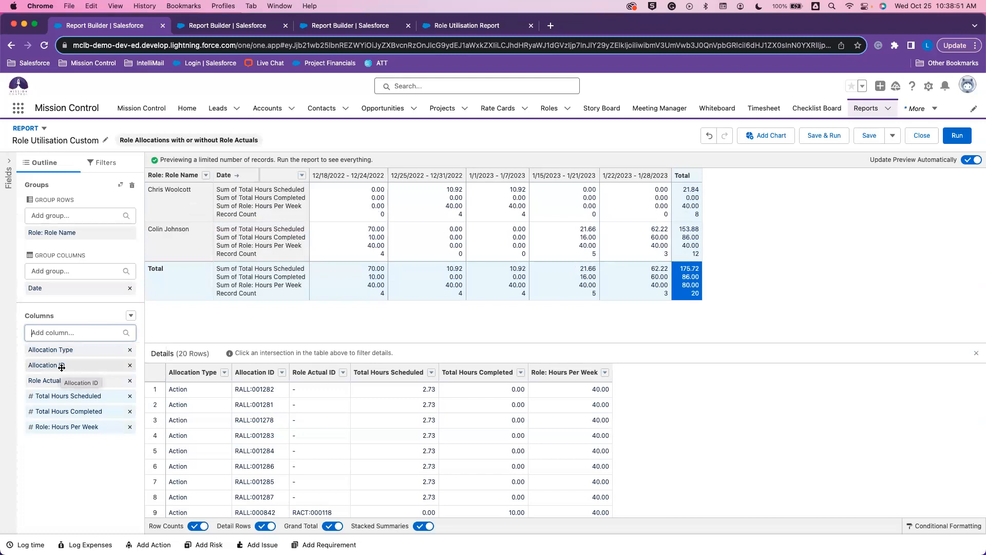
Create a summary formula named "Utilisation", described as "Total Hours Completed/Hours Per Week", with Percent as its output type.
{"action": "left_click", "coordinate": [9, 165]}
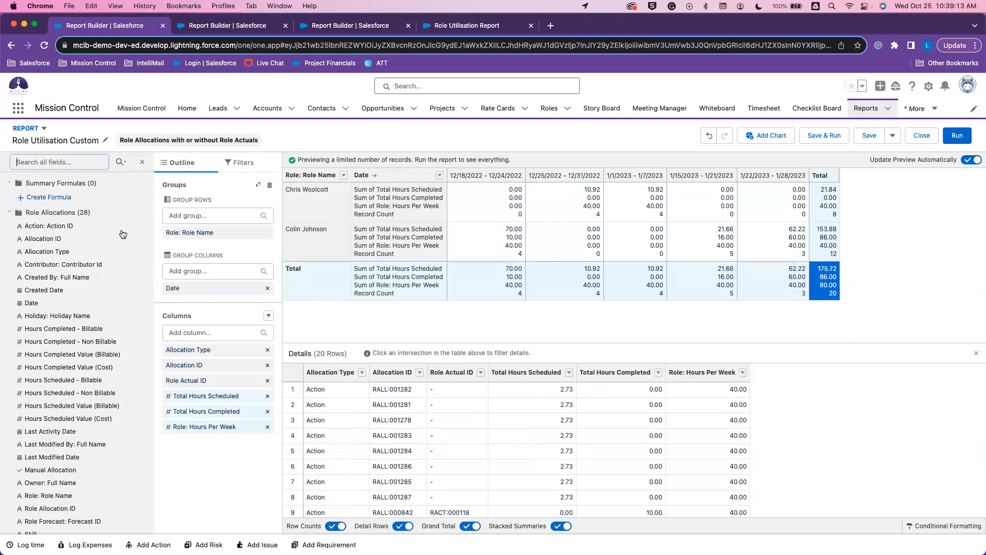
{"action": "left_click", "coordinate": [50, 198]}
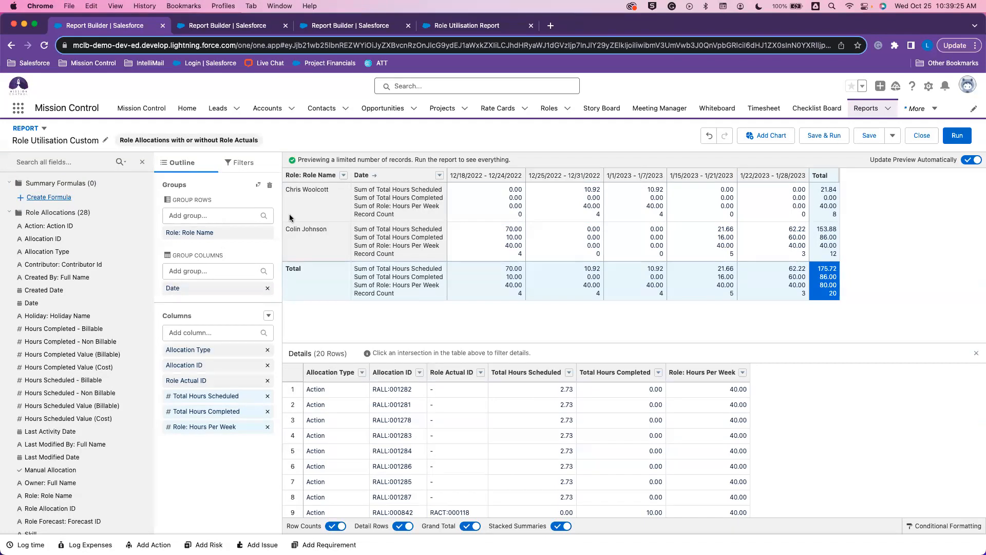
{"action": "left_click", "coordinate": [51, 199]}
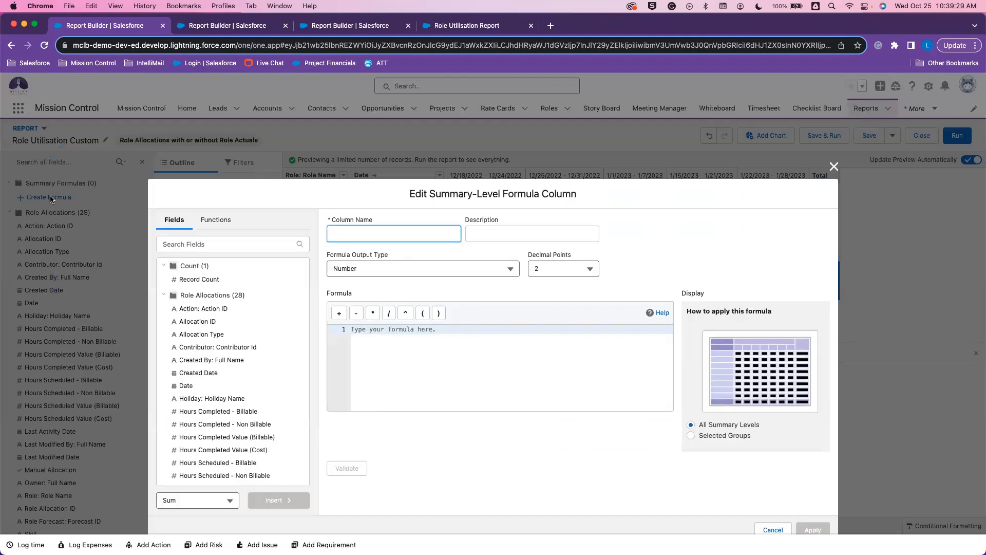
{"action": "type", "text": "Utilisation"}
{"action": "left_click", "coordinate": [525, 231]}
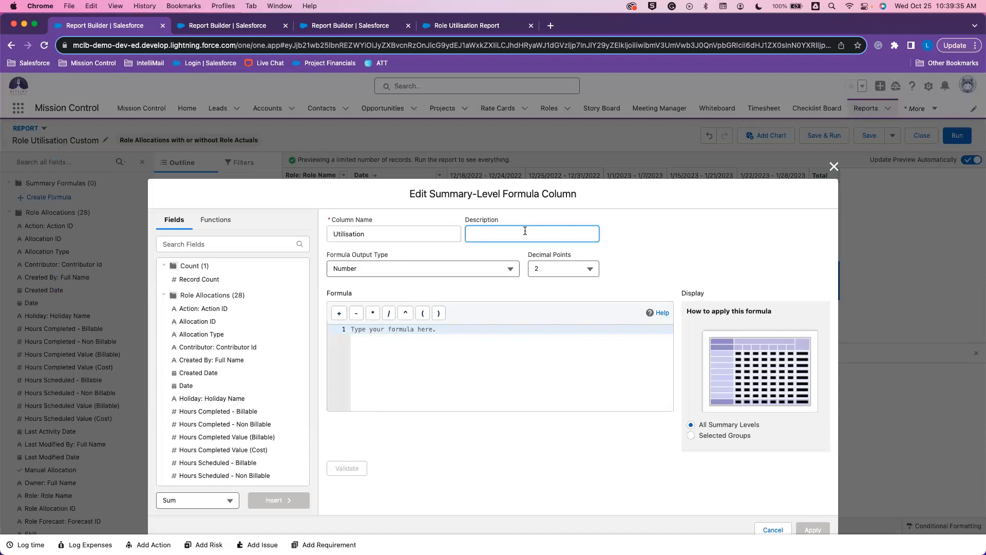
{"action": "type", "text": "Total Hours Completer"}
{"action": "key", "text": "BackSpace"}
{"action": "type", "text": "d/Hours Per Week"}
{"action": "left_click", "coordinate": [495, 270]}
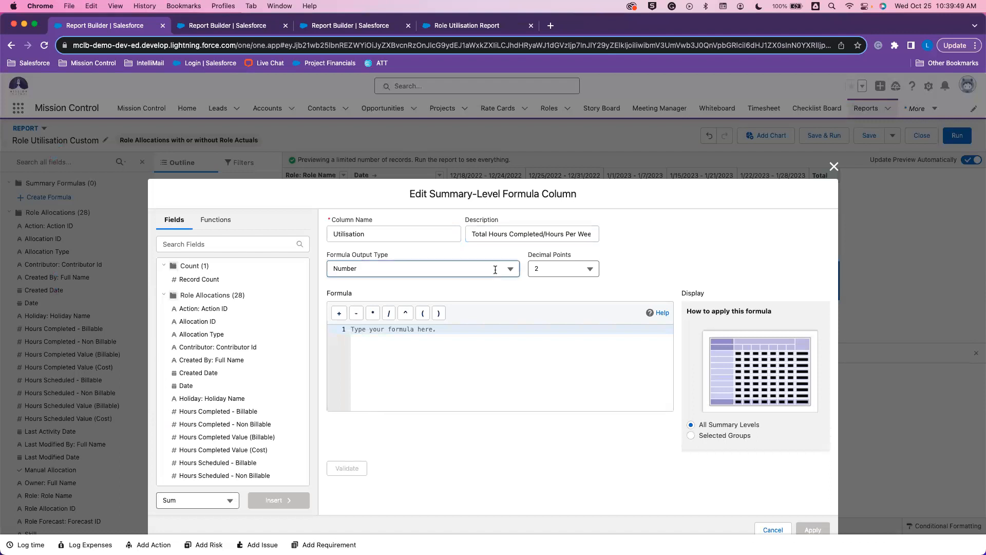
{"action": "left_click", "coordinate": [462, 306]}
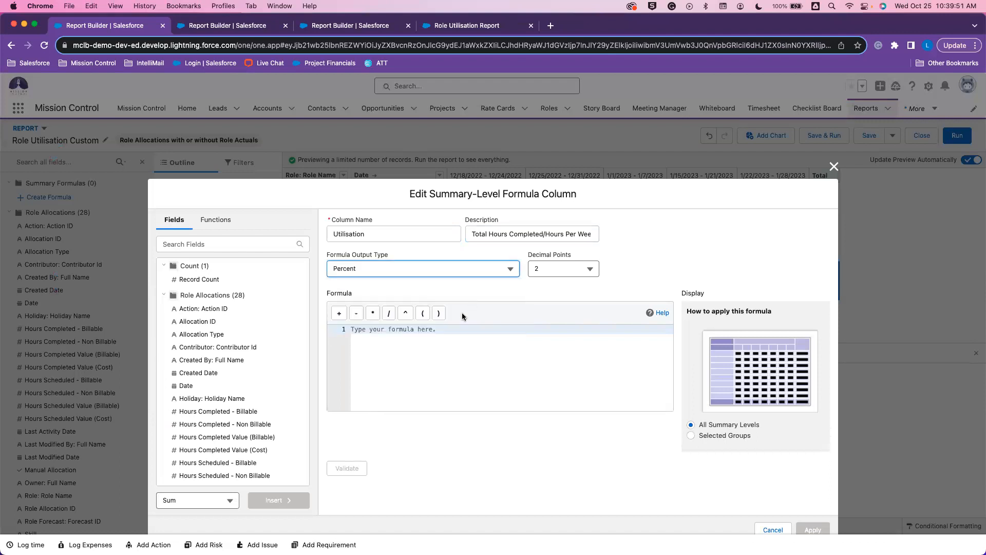
Start the formula with the Sum of Total Hours Completed from Role Allocations, followed by a division operator.
{"action": "left_click", "coordinate": [425, 350]}
{"action": "left_click", "coordinate": [192, 244]}
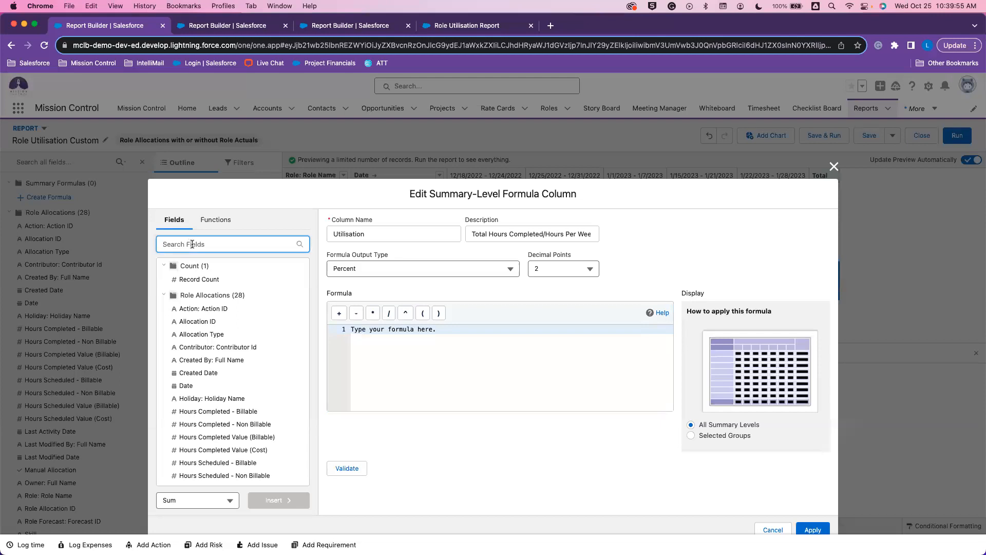
{"action": "type", "text": "total"}
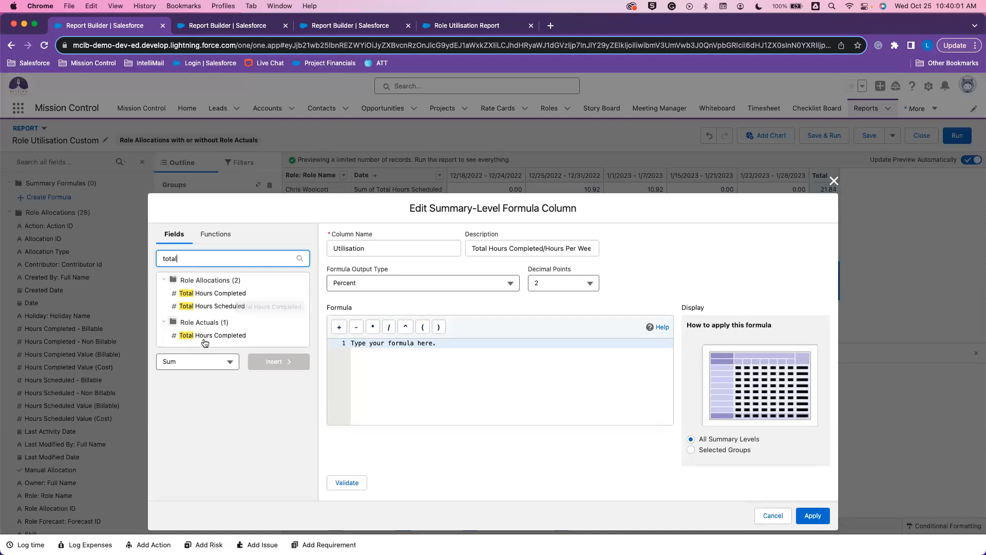
{"action": "left_click", "coordinate": [211, 296]}
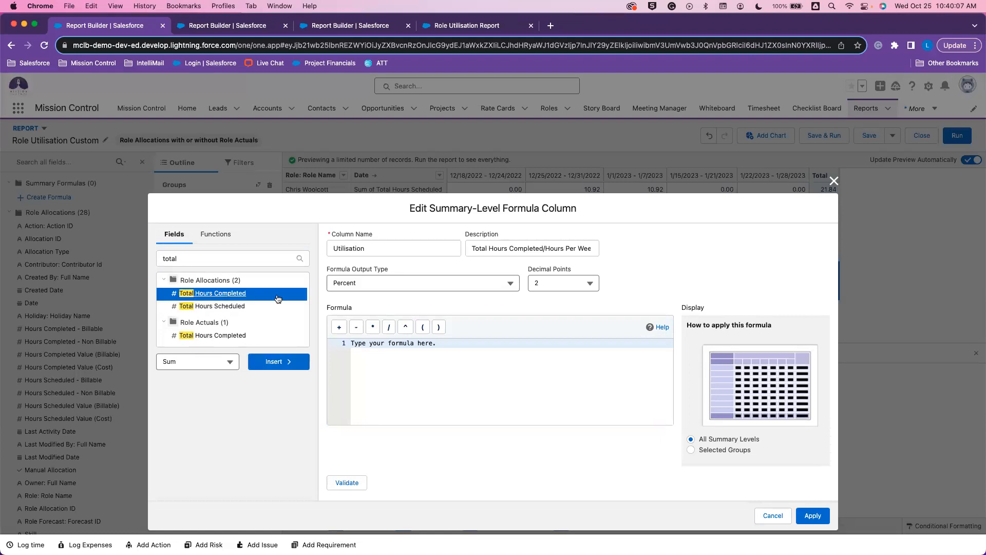
{"action": "left_click", "coordinate": [277, 361]}
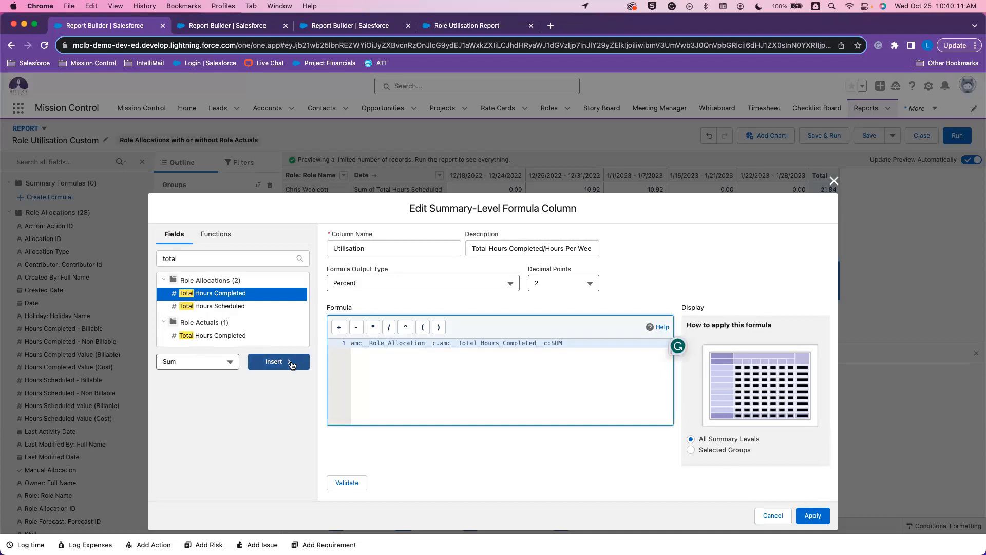
{"action": "left_click", "coordinate": [389, 328]}
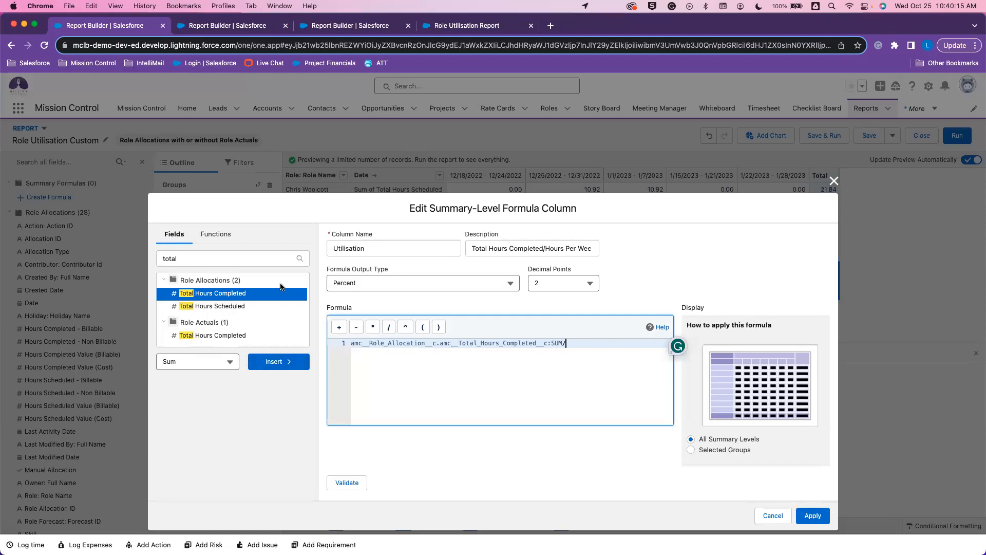
Divide the Utilisation formula by the Sum of Role: Hours Per Week from Role Allocations, validate it and apply the column.
{"action": "double_click", "coordinate": [248, 258]}
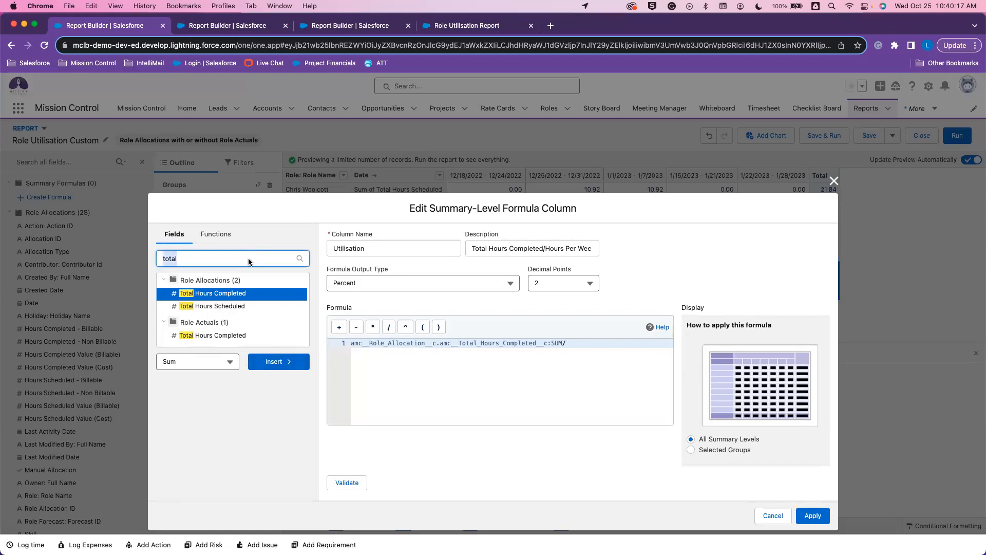
{"action": "type", "text": "hours"}
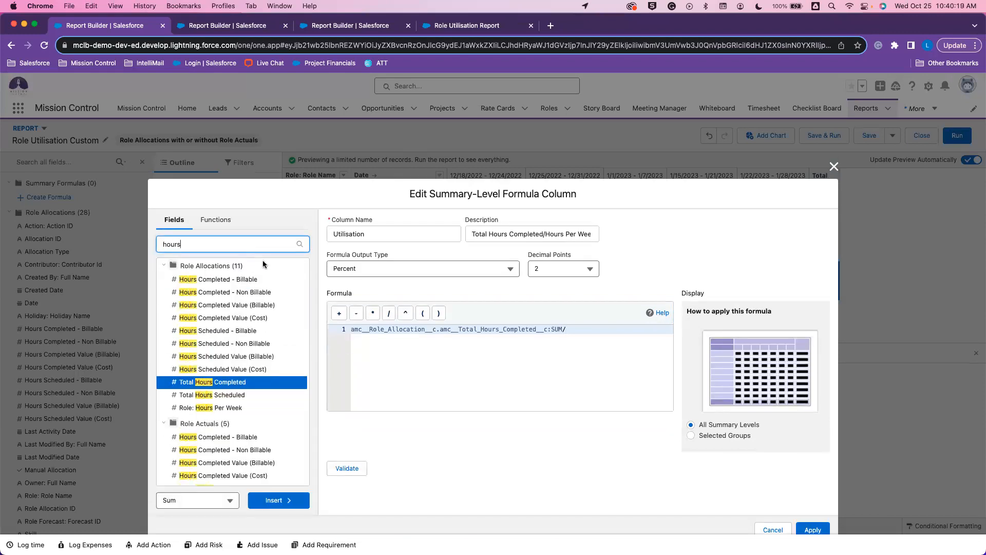
{"action": "type", "text": " per"}
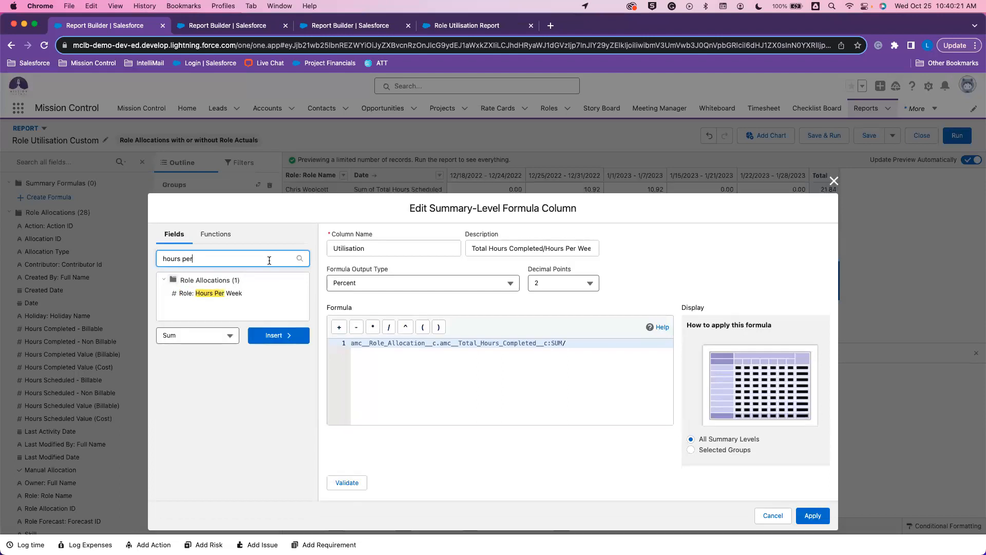
{"action": "left_click", "coordinate": [198, 293]}
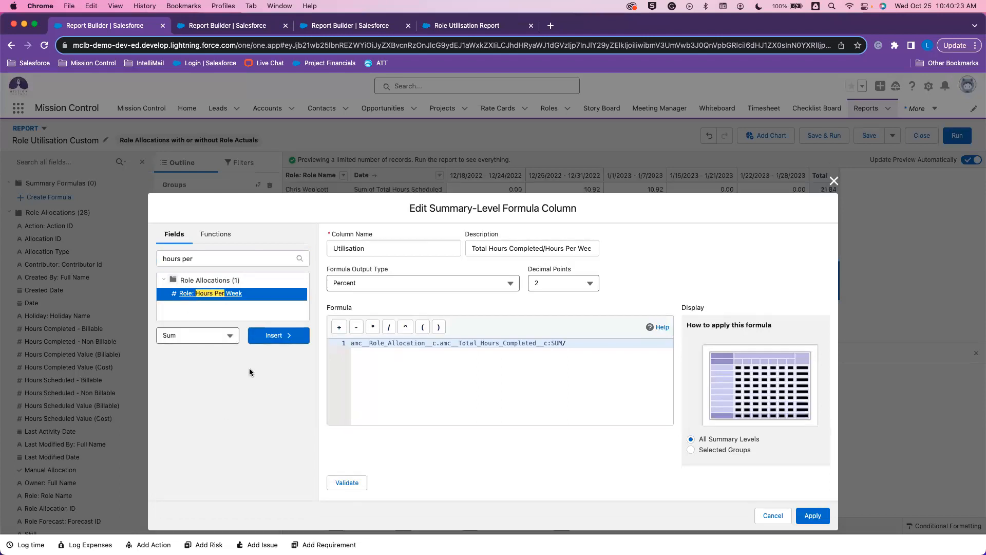
{"action": "left_click", "coordinate": [288, 335]}
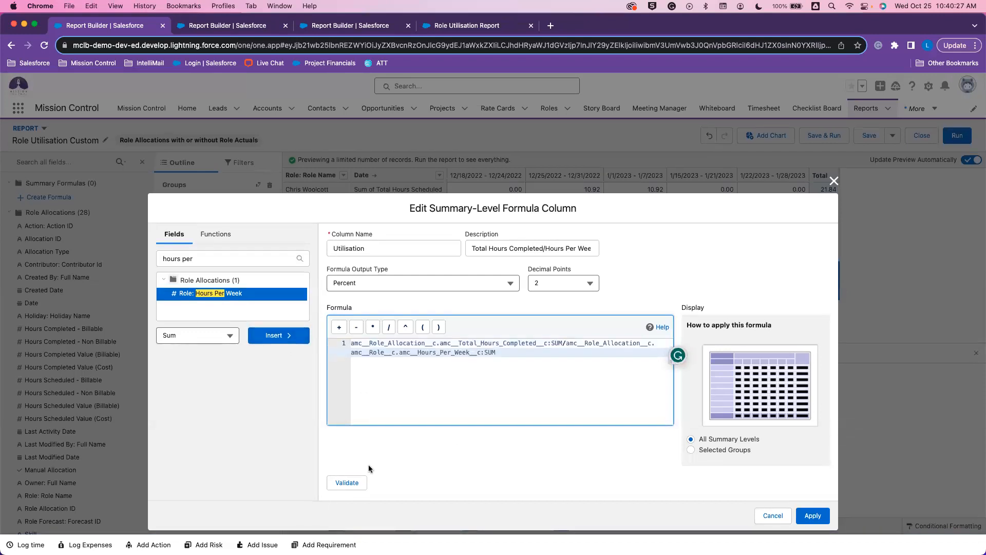
{"action": "left_click", "coordinate": [343, 482]}
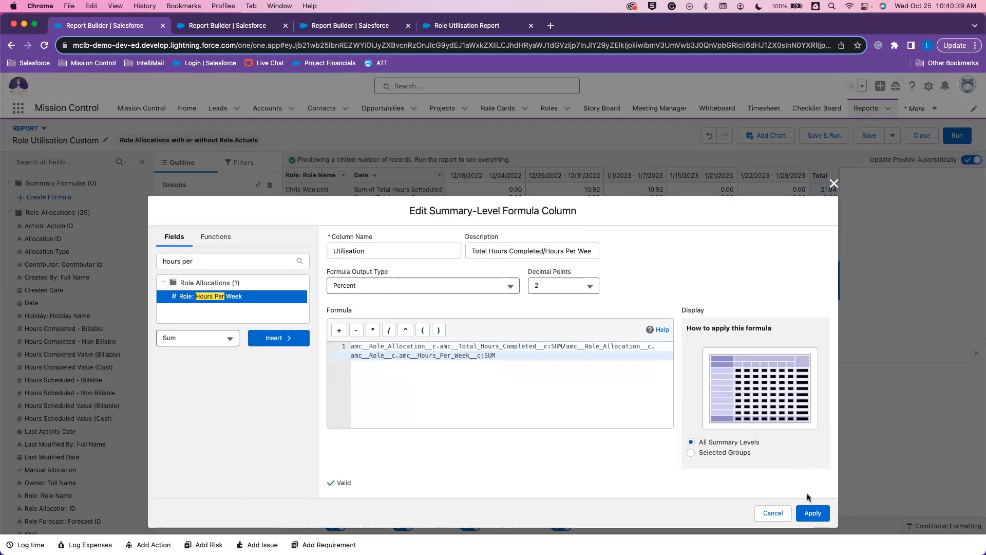
{"action": "left_click", "coordinate": [821, 515]}
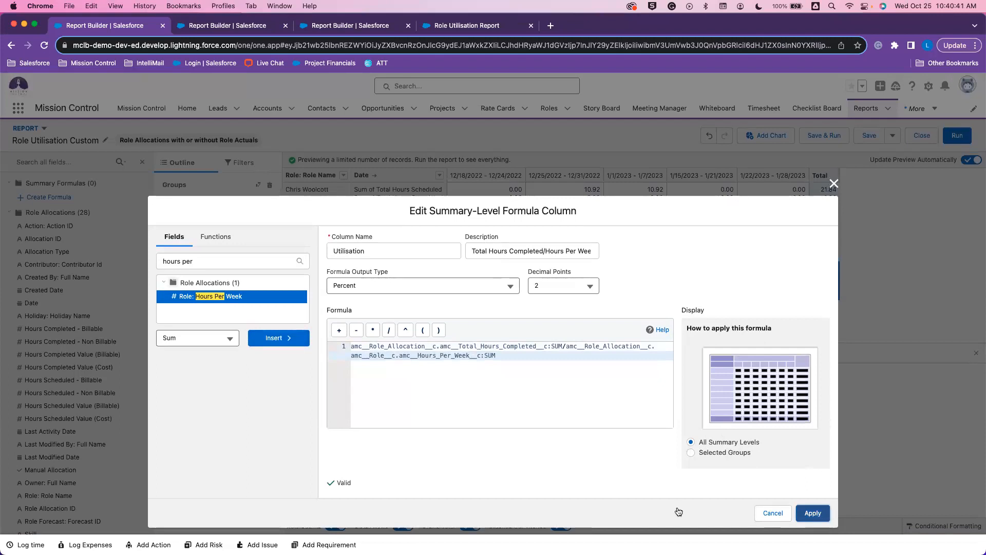
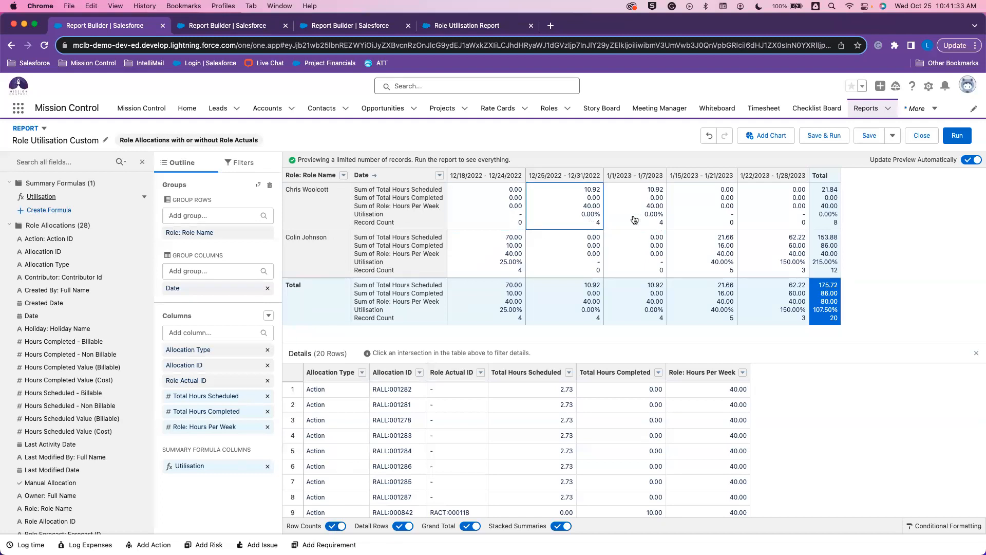
Turn off the report's row counts and add a chart.
{"action": "left_click", "coordinate": [337, 526]}
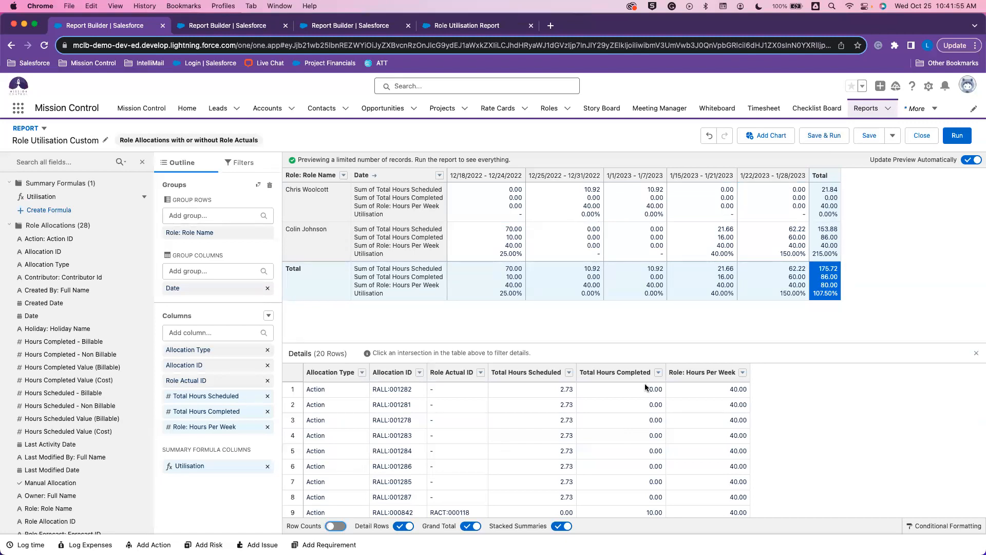
{"action": "left_click", "coordinate": [759, 136]}
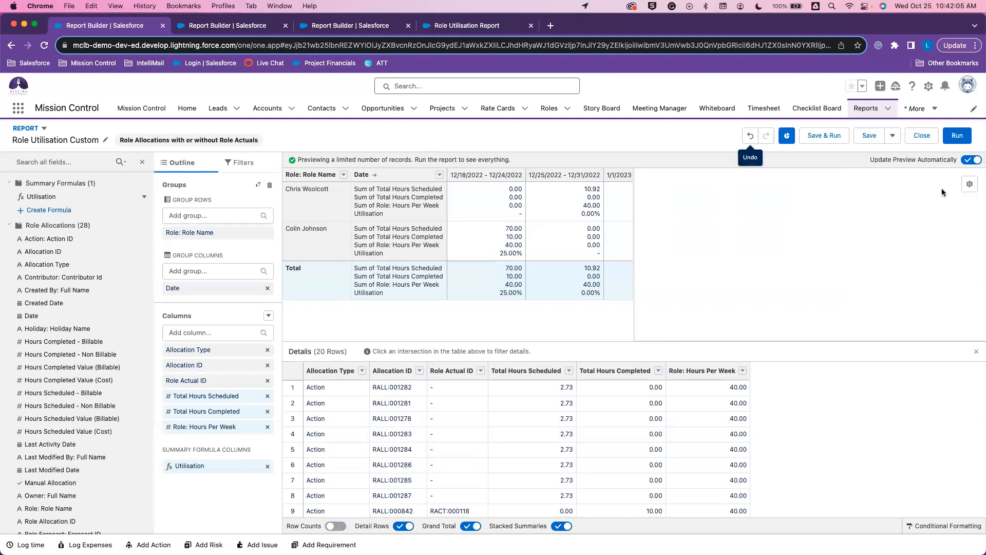
Examine the chart's display types, title and measure settings, bar colour picker, and Y-axis and X-axis field options.
{"action": "left_click", "coordinate": [969, 187]}
{"action": "scroll", "coordinate": [895, 390], "scroll_direction": "down", "scroll_amount": 2}
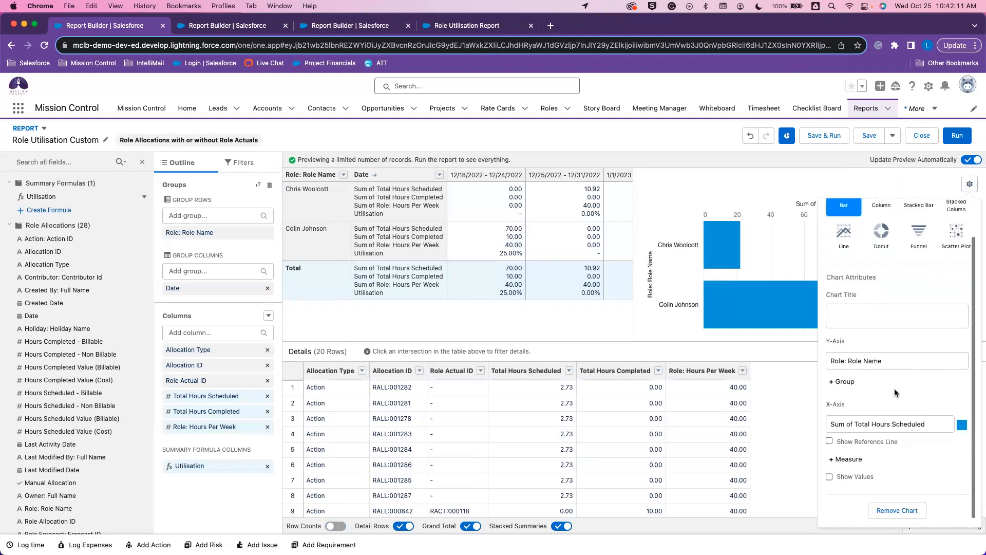
{"action": "scroll", "coordinate": [910, 303], "scroll_direction": "up", "scroll_amount": 1}
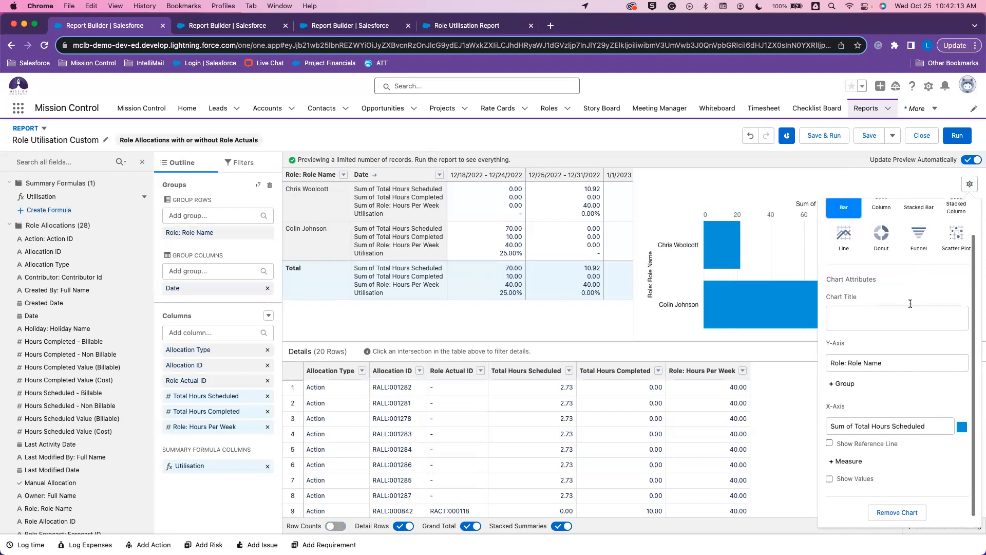
{"action": "scroll", "coordinate": [910, 304], "scroll_direction": "up", "scroll_amount": 2}
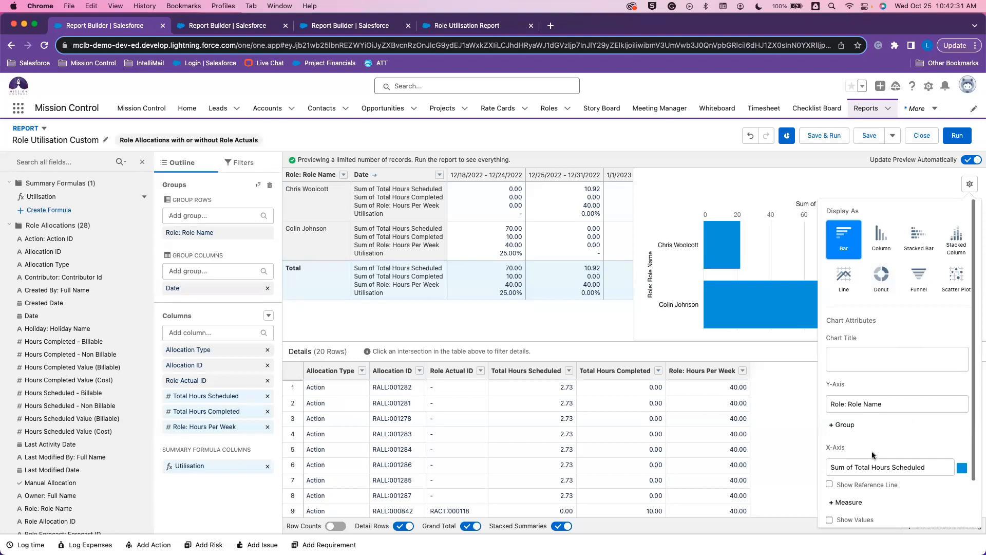
{"action": "scroll", "coordinate": [873, 455], "scroll_direction": "down", "scroll_amount": 2}
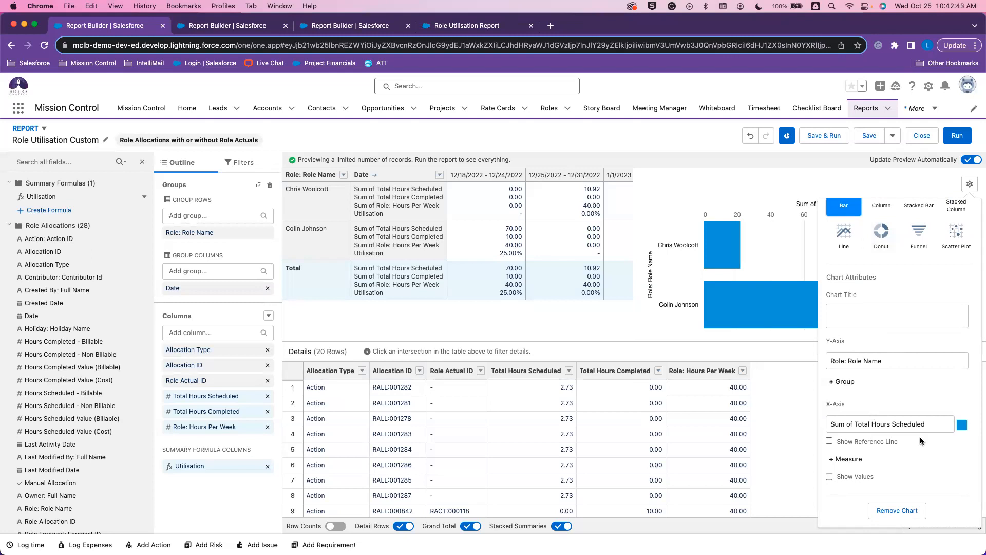
{"action": "left_click", "coordinate": [961, 427]}
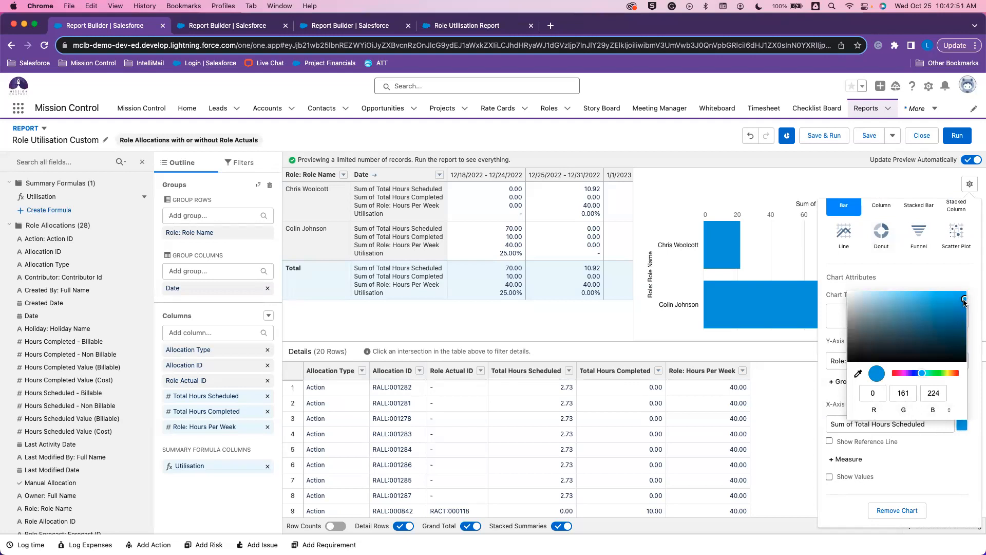
{"action": "left_click", "coordinate": [943, 460]}
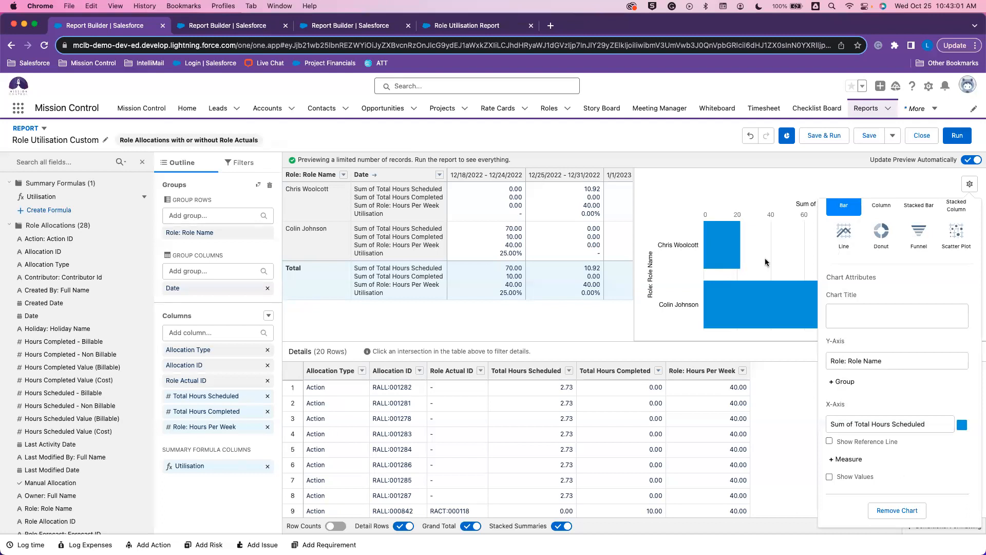
{"action": "scroll", "coordinate": [902, 332], "scroll_direction": "up", "scroll_amount": 2}
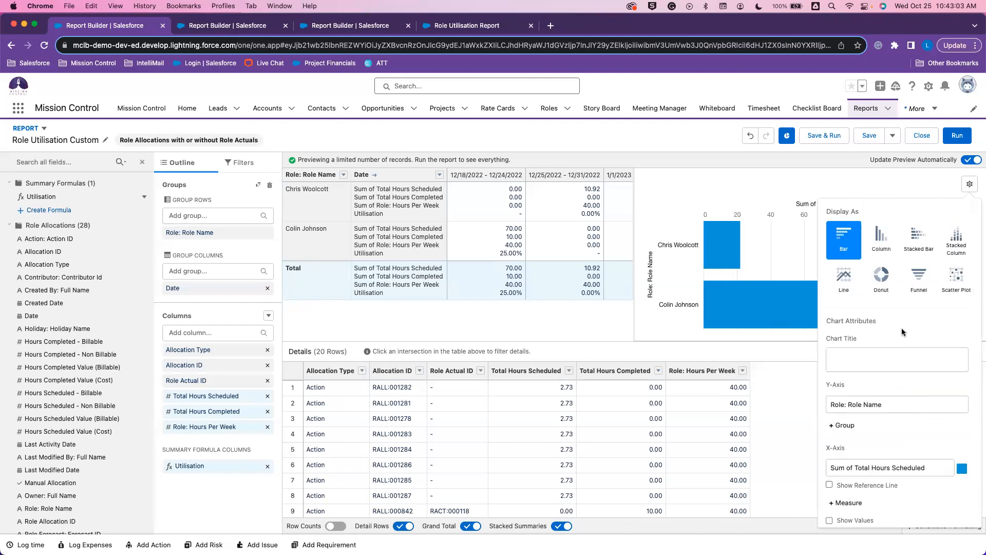
{"action": "scroll", "coordinate": [920, 399], "scroll_direction": "down", "scroll_amount": 2}
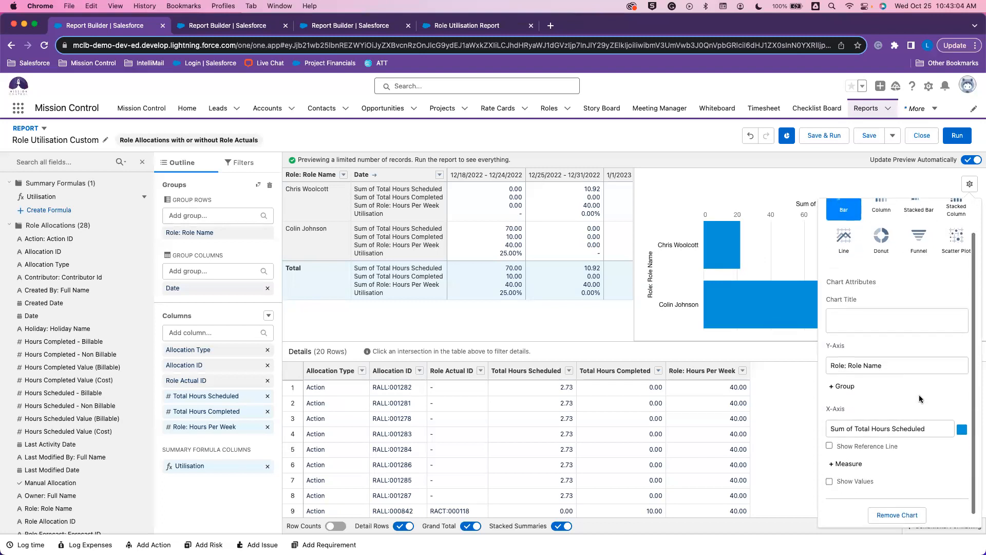
{"action": "left_click", "coordinate": [916, 368]}
{"action": "left_click", "coordinate": [922, 368]}
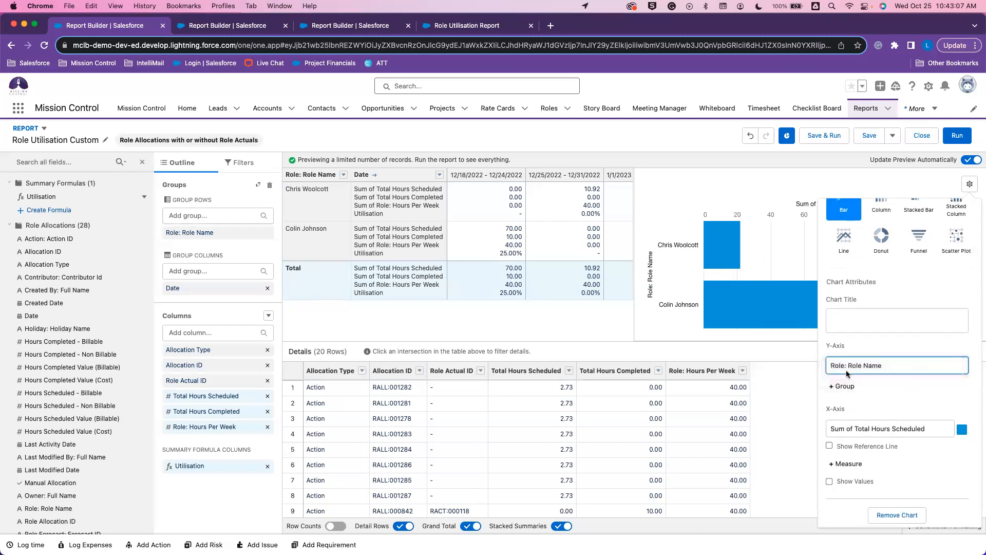
{"action": "left_click", "coordinate": [889, 429]}
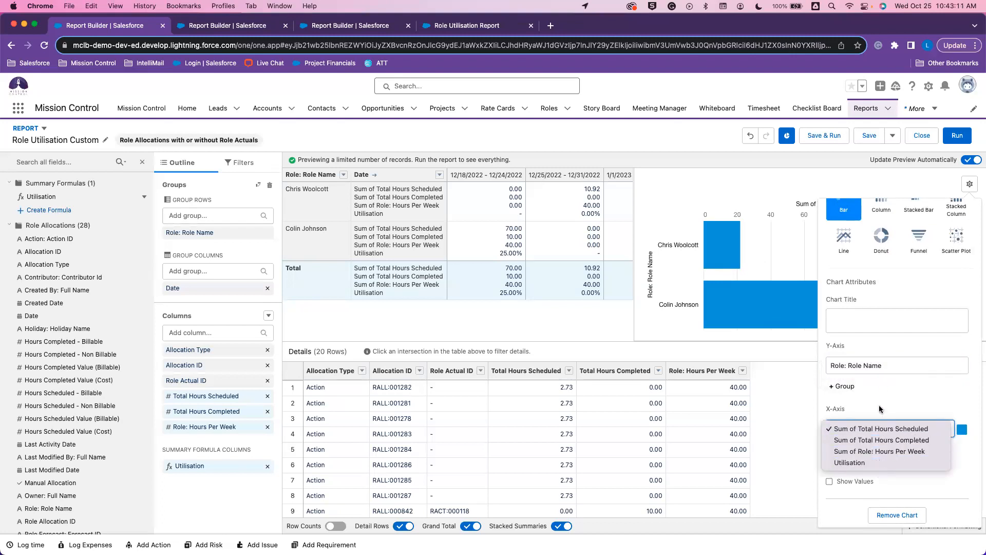
{"action": "left_click", "coordinate": [926, 395]}
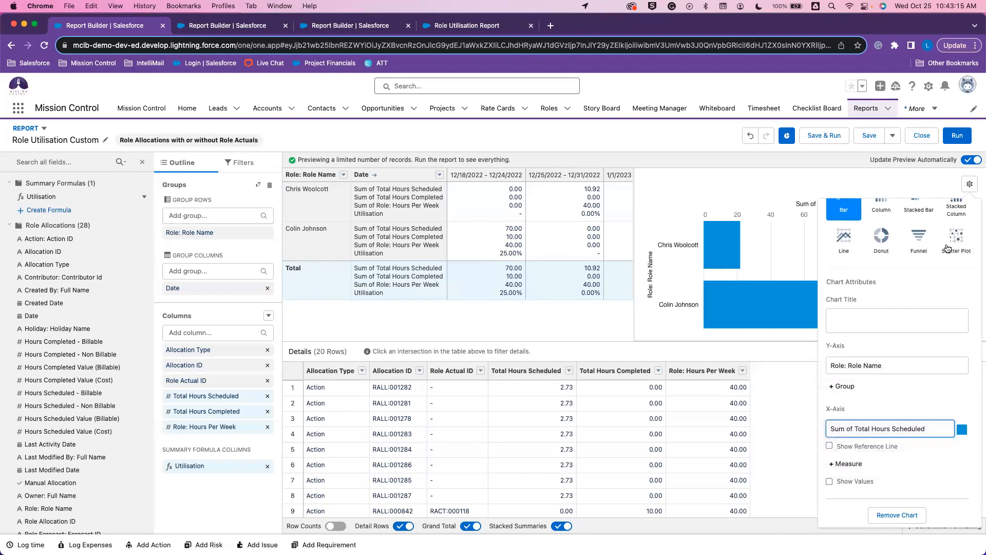
{"action": "left_click", "coordinate": [609, 333]}
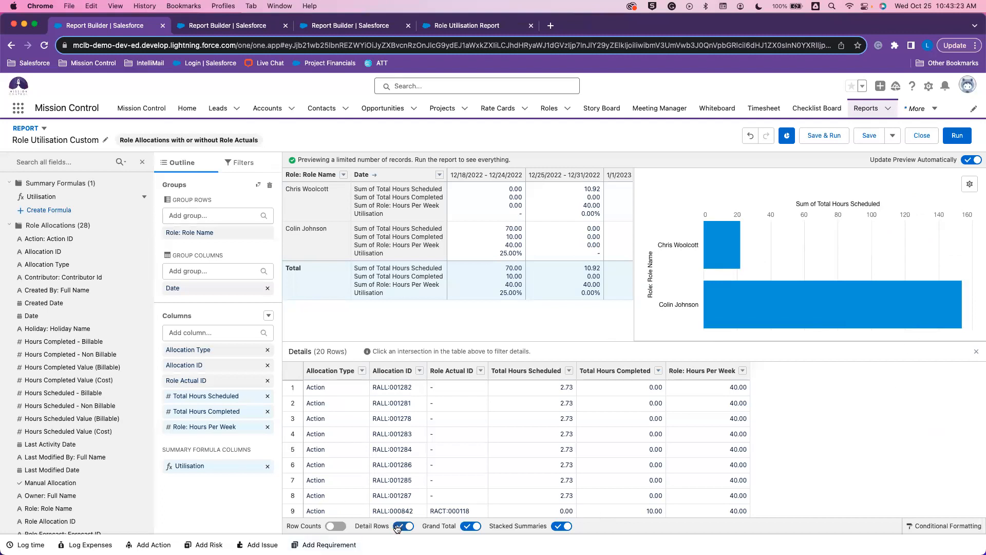
Hide the report's detail rows and open the additional options for the report columns.
{"action": "scroll", "coordinate": [316, 428], "scroll_direction": "down", "scroll_amount": 5}
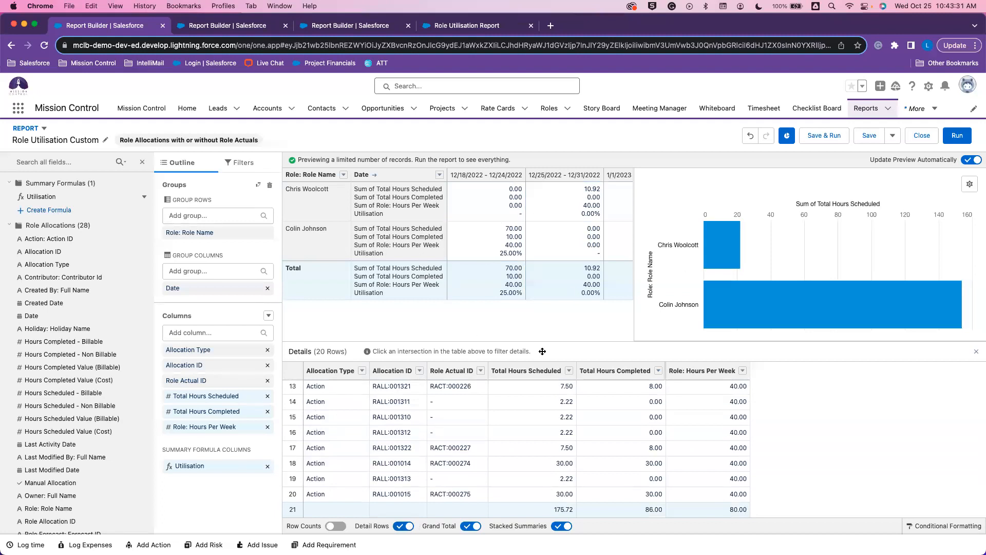
{"action": "left_click", "coordinate": [402, 526]}
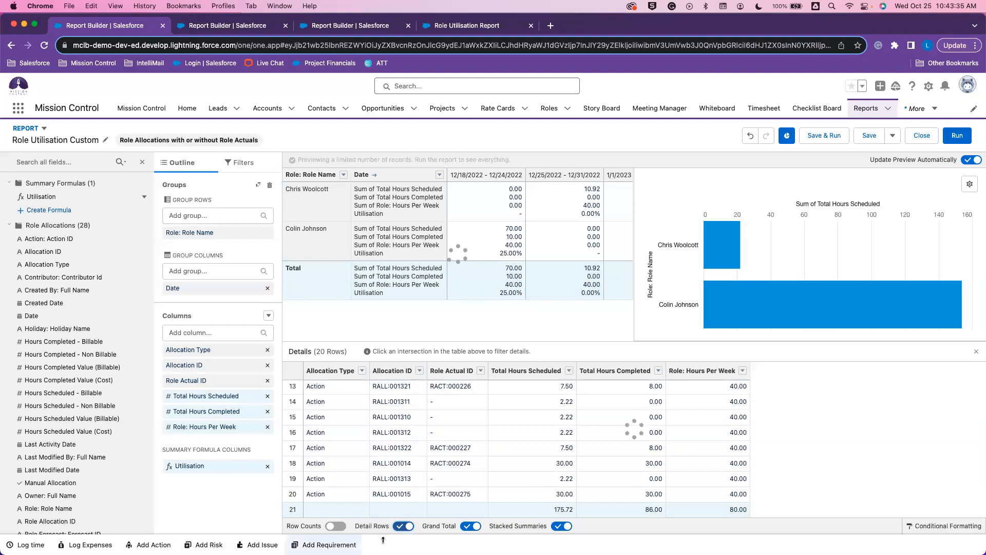
{"action": "left_click", "coordinate": [402, 526]}
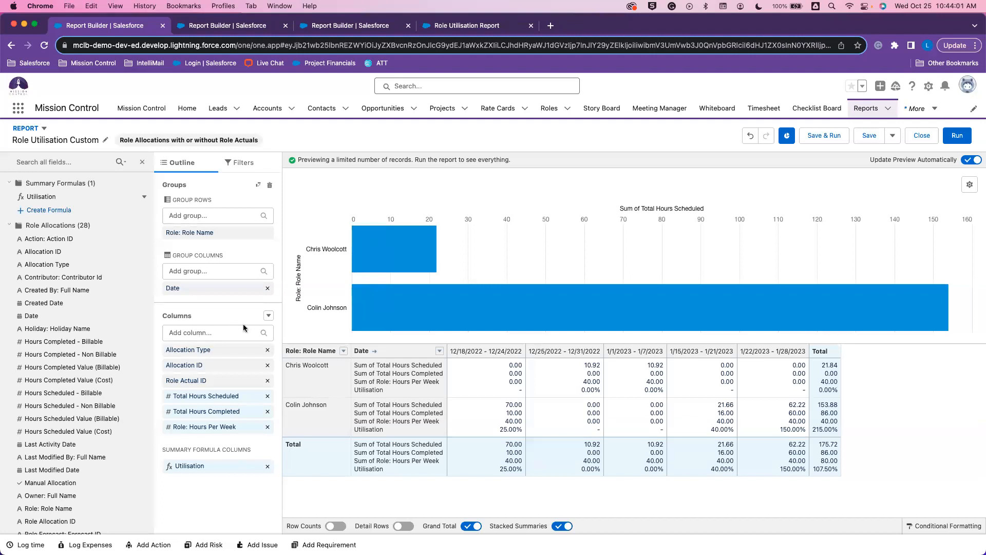
{"action": "left_click", "coordinate": [269, 317]}
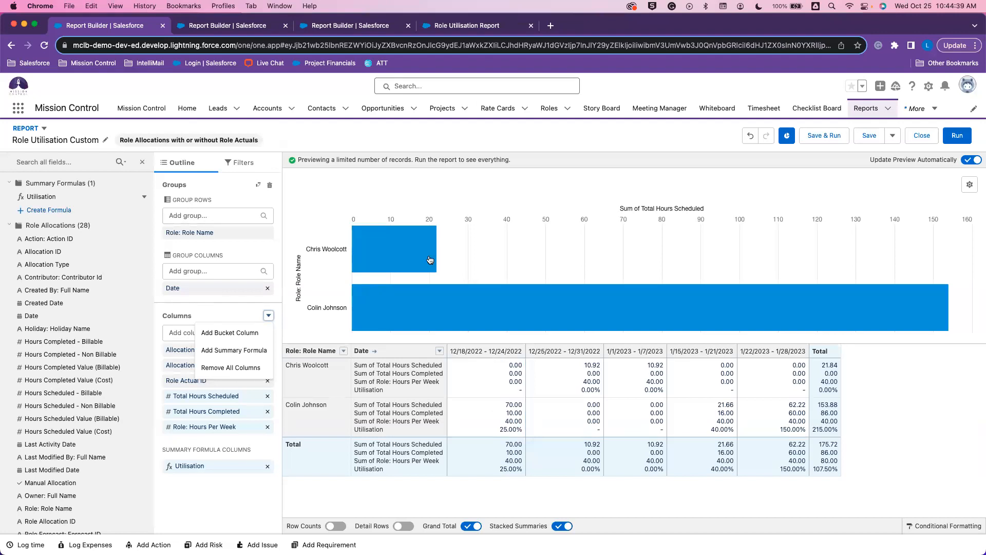
Save and run the Role Utilisation Custom report, storing it in the Mission Control Reports folder.
{"action": "left_click", "coordinate": [825, 135]}
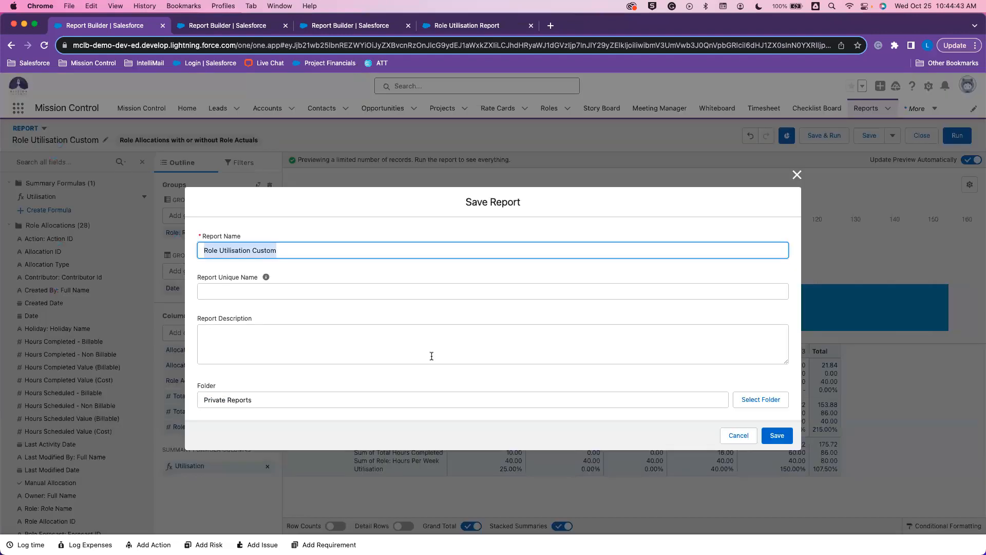
{"action": "left_click", "coordinate": [656, 417]}
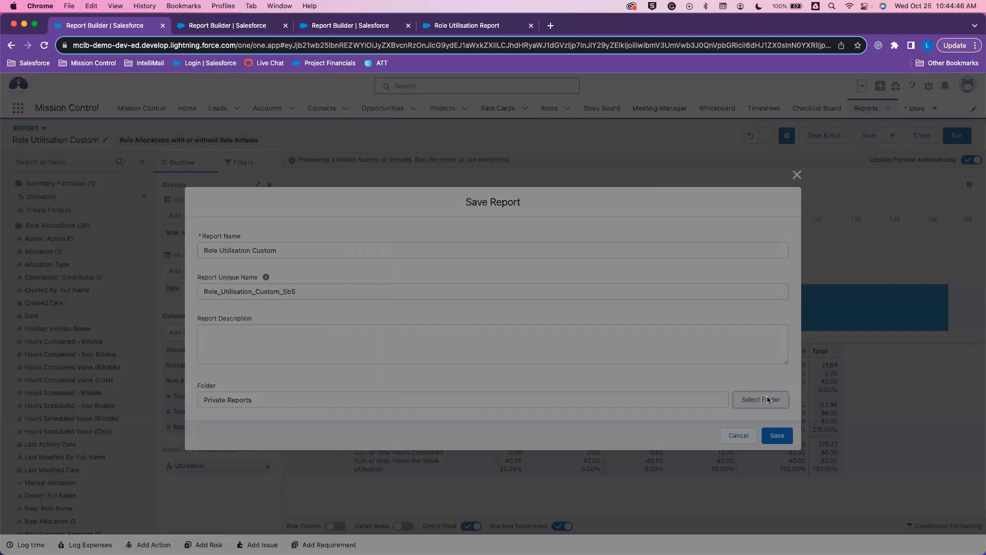
{"action": "left_click", "coordinate": [766, 400]}
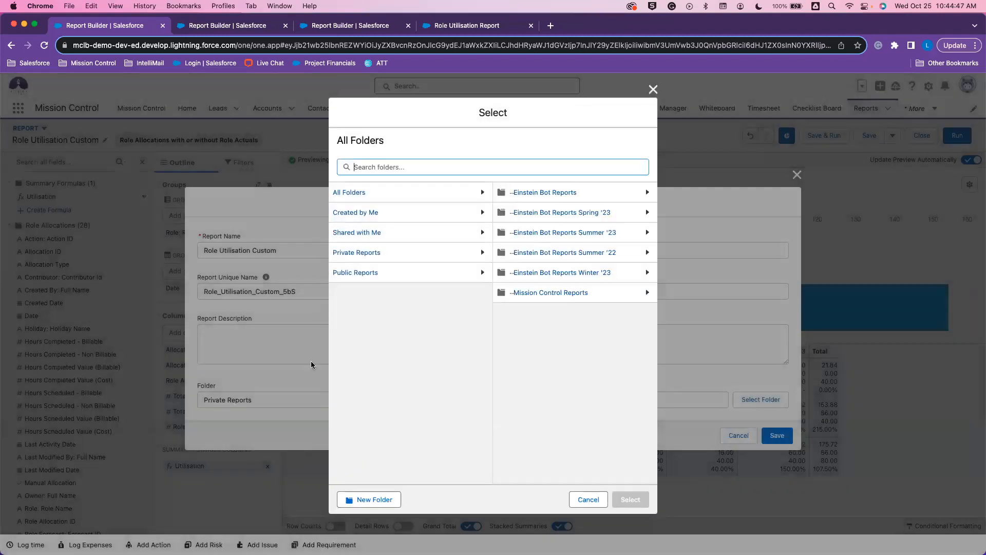
{"action": "left_click", "coordinate": [590, 273]}
{"action": "left_click", "coordinate": [430, 294]}
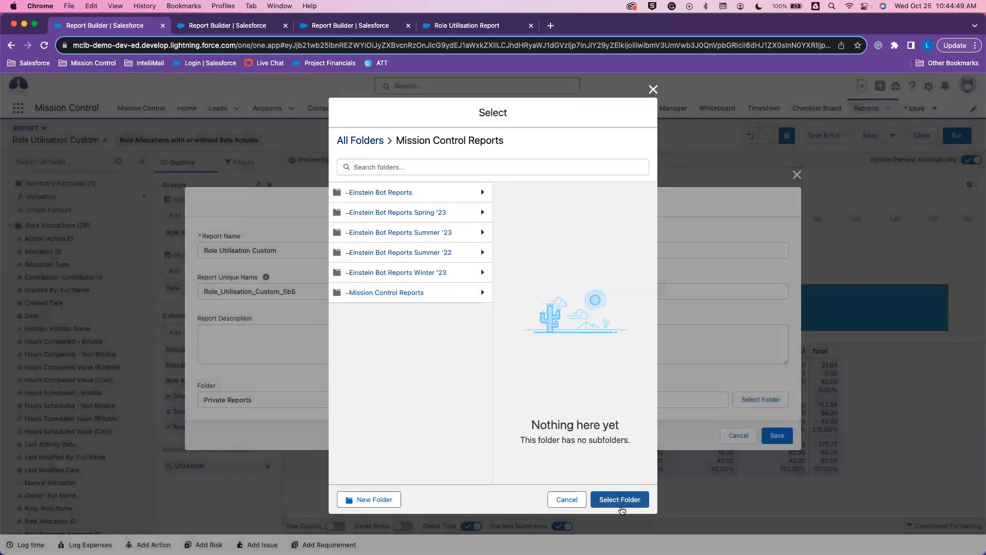
{"action": "left_click", "coordinate": [623, 498]}
{"action": "left_click", "coordinate": [777, 435]}
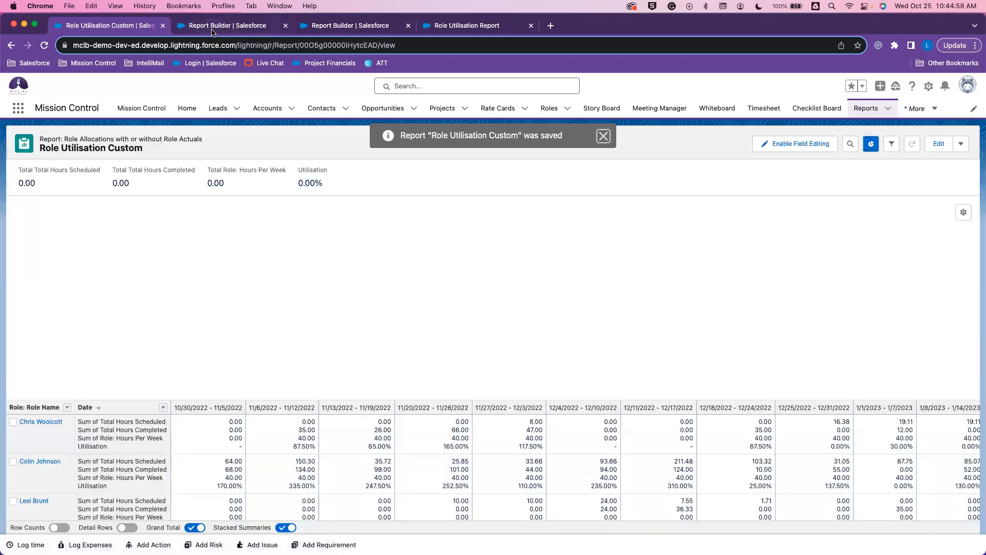
Switch to the open Test Expense and Time Logs joined report and close it, discarding its unsaved changes.
{"action": "left_click", "coordinate": [211, 28]}
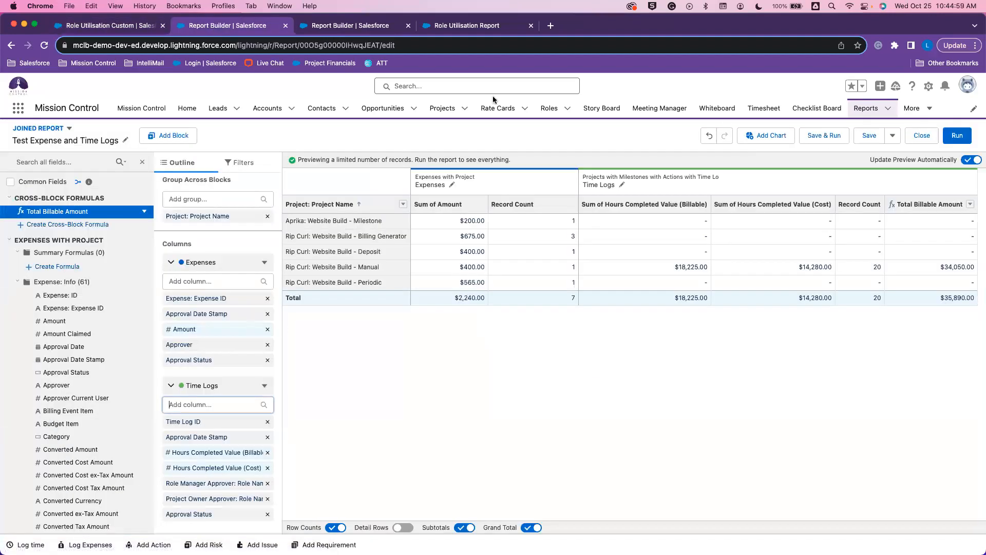
{"action": "left_click", "coordinate": [929, 135]}
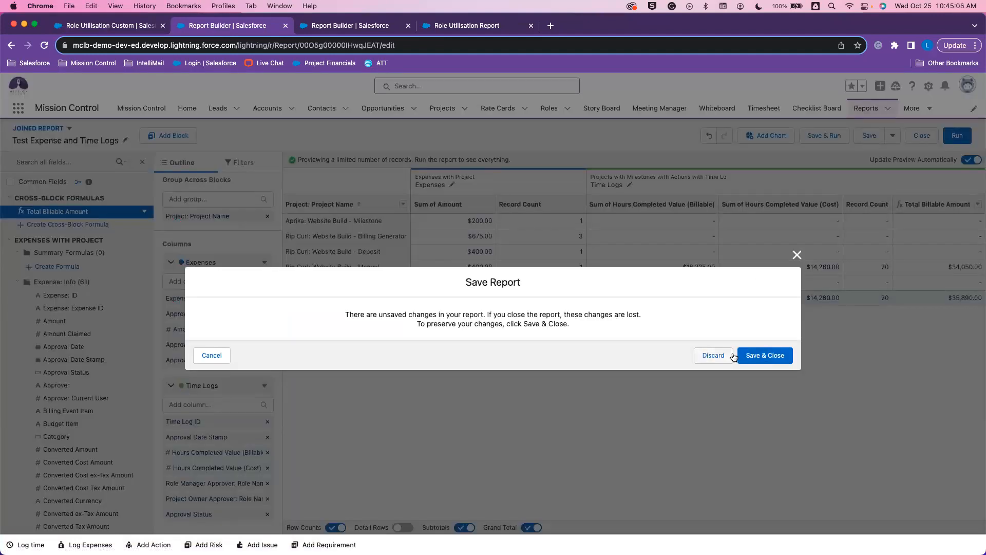
{"action": "left_click", "coordinate": [714, 359]}
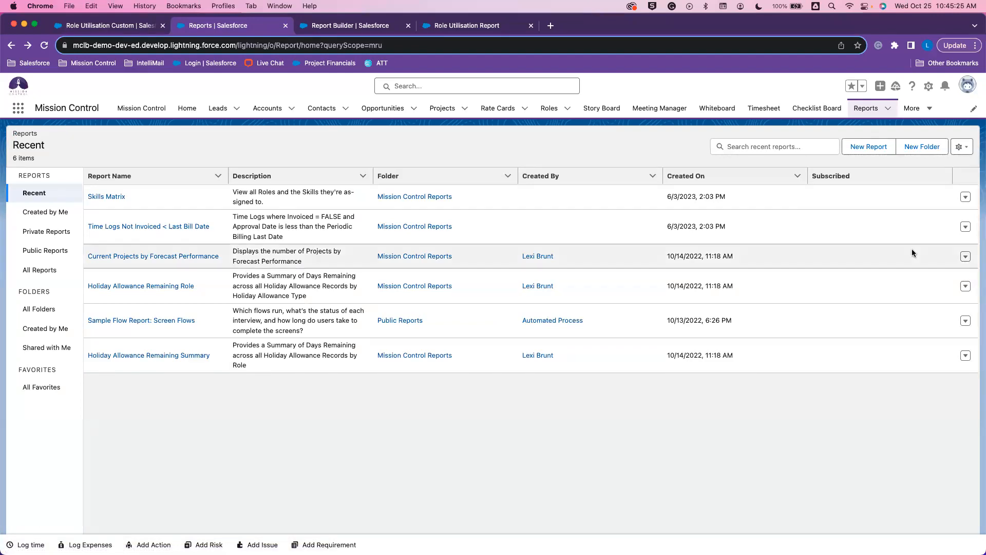
Start a new report from the Expenses with Project report type and change its format to Joined Report.
{"action": "left_click", "coordinate": [878, 149]}
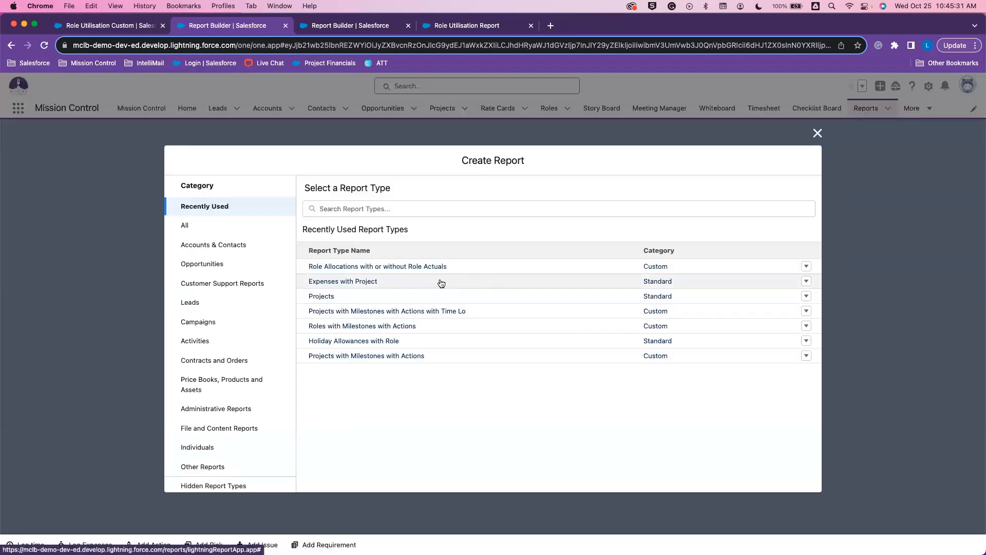
{"action": "left_click", "coordinate": [428, 288]}
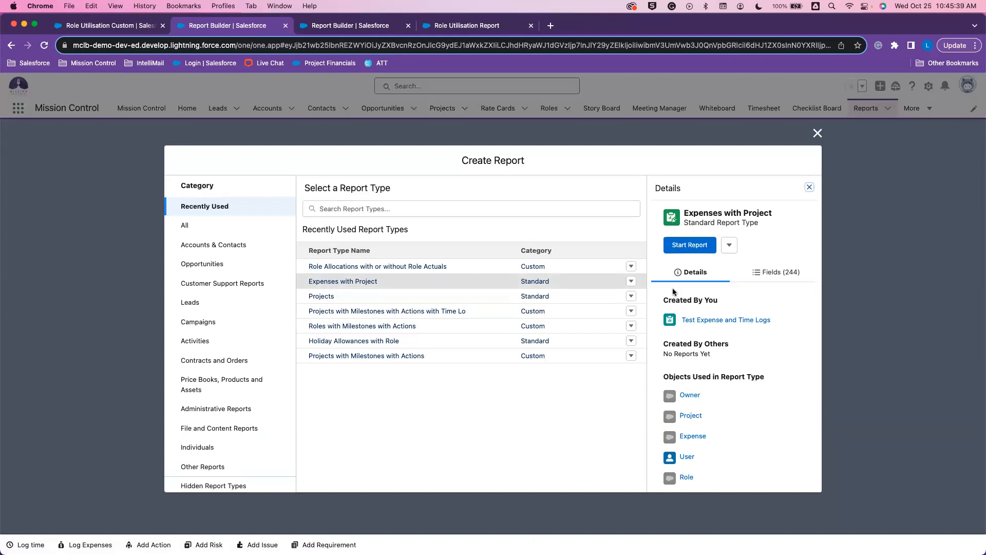
{"action": "left_click", "coordinate": [690, 245]}
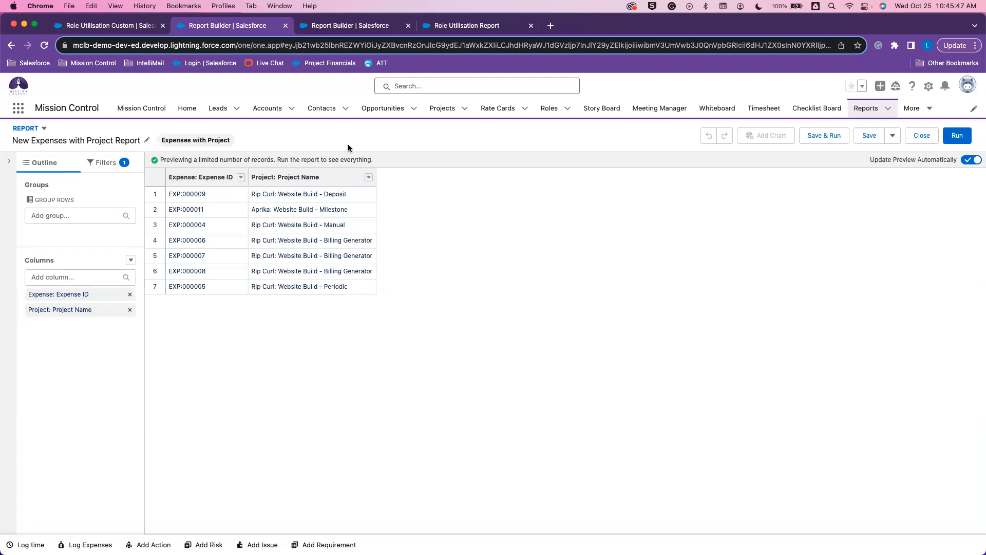
{"action": "left_click", "coordinate": [44, 129]}
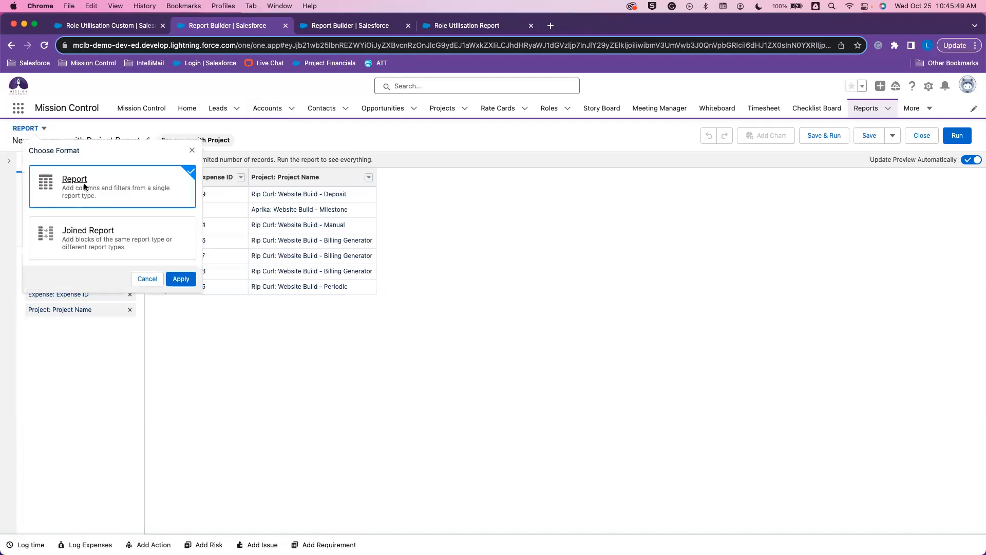
{"action": "left_click", "coordinate": [112, 239]}
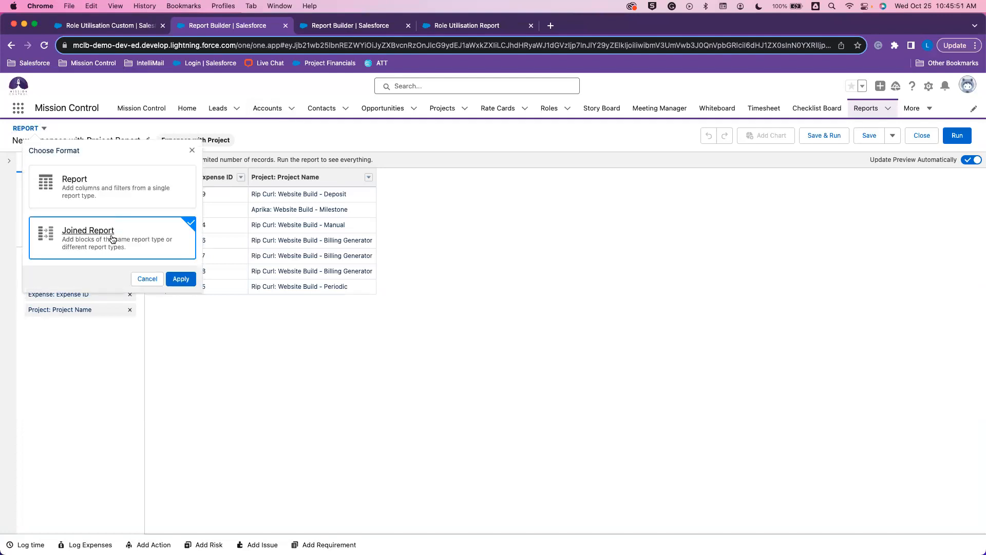
{"action": "left_click", "coordinate": [181, 278]}
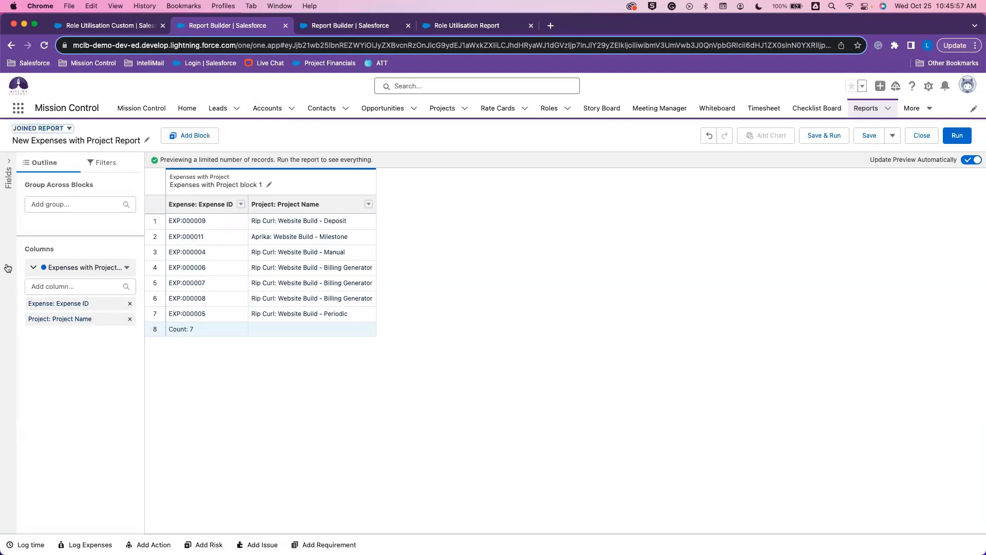
Add a second block to the joined report using the Projects with Milestones with Actions with Time Lo report type.
{"action": "left_click", "coordinate": [191, 138]}
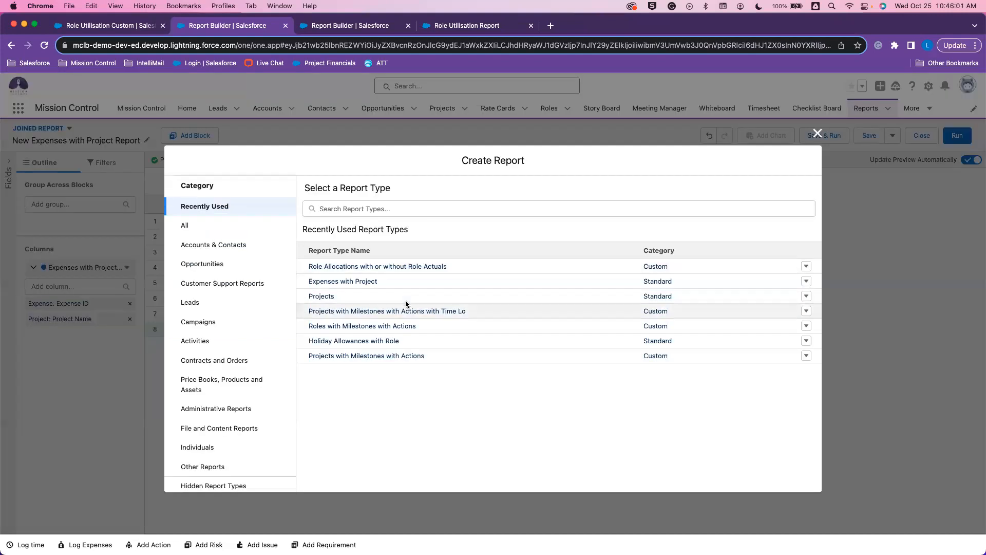
{"action": "left_click", "coordinate": [411, 316]}
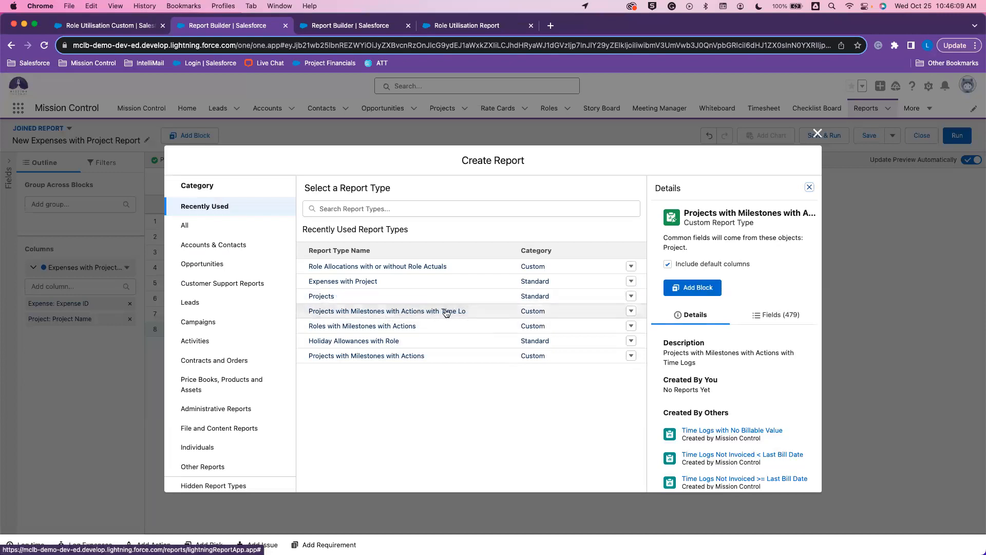
{"action": "left_click", "coordinate": [716, 284]}
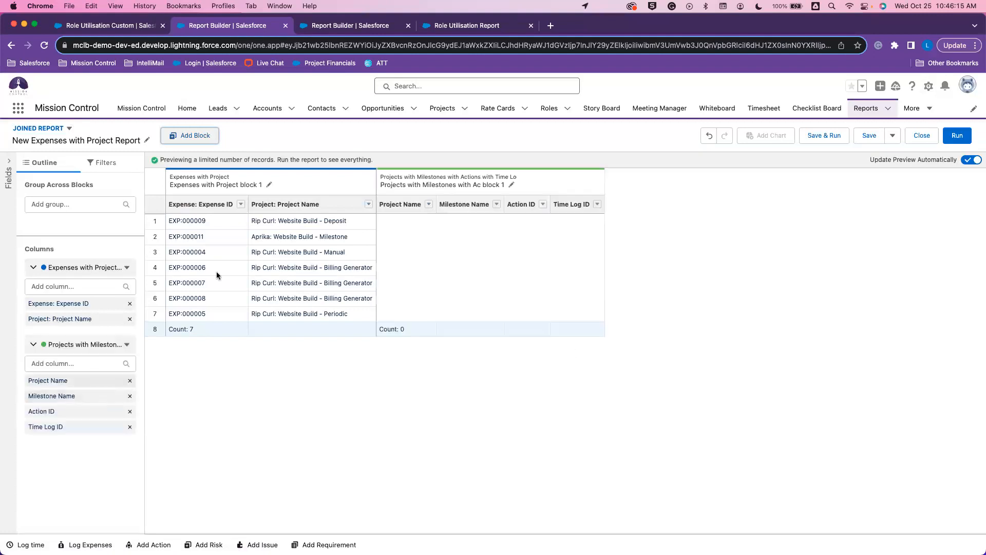
Rename the Expenses with Project block as Expenses.
{"action": "left_click", "coordinate": [270, 185]}
{"action": "mouse_move", "coordinate": [266, 183]}
{"action": "left_mouse_down"}
{"action": "mouse_move", "coordinate": [199, 185]}
{"action": "mouse_move", "coordinate": [205, 189]}
{"action": "left_mouse_up"}
{"action": "key", "text": "BackSpace"}
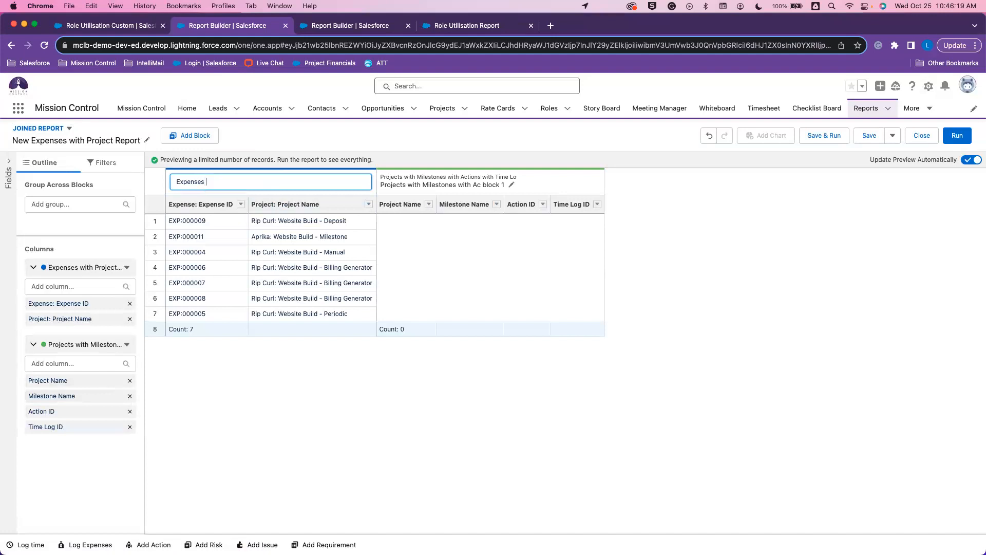
{"action": "left_click", "coordinate": [406, 300]}
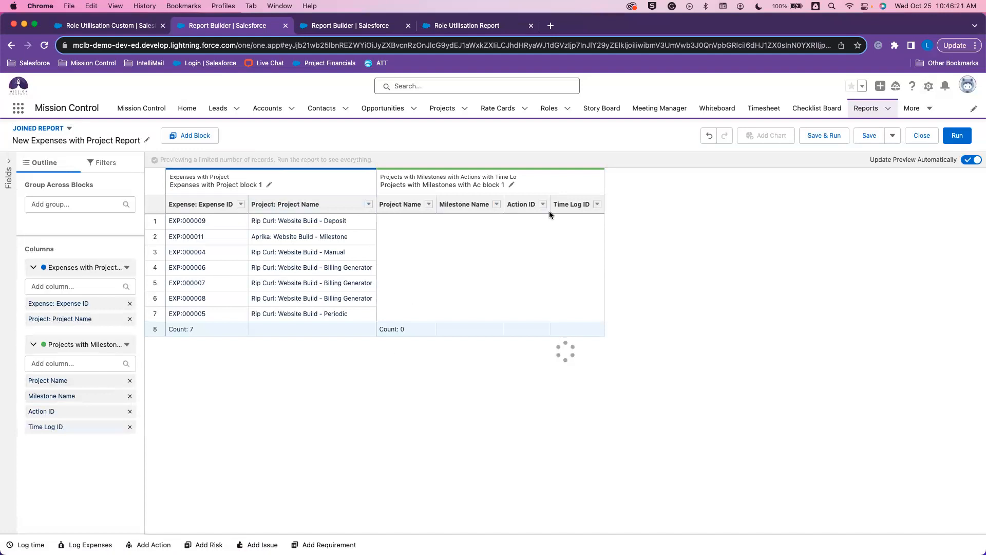
Rename the Projects with Milestones block as Time Logs.
{"action": "left_click", "coordinate": [511, 187]}
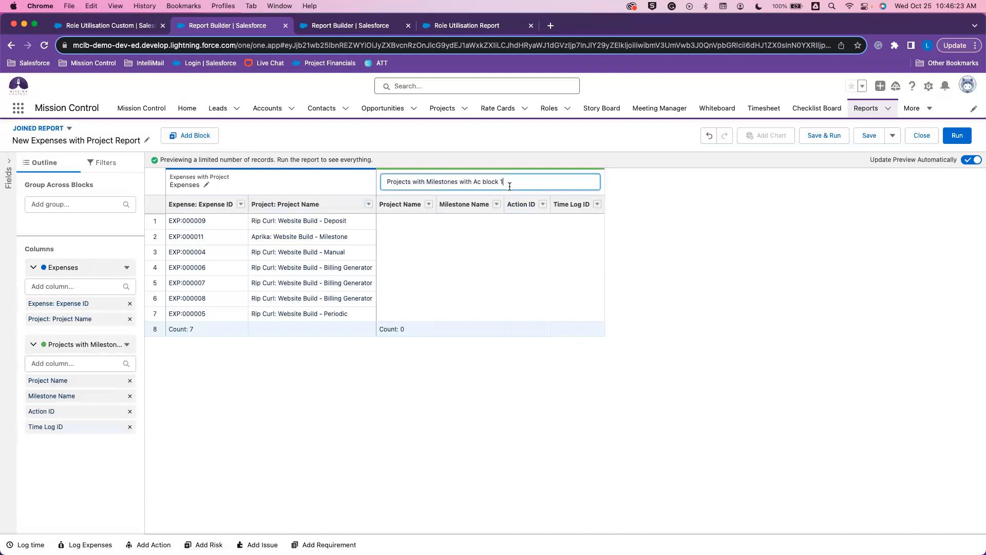
{"action": "triple_click", "coordinate": [505, 182]}
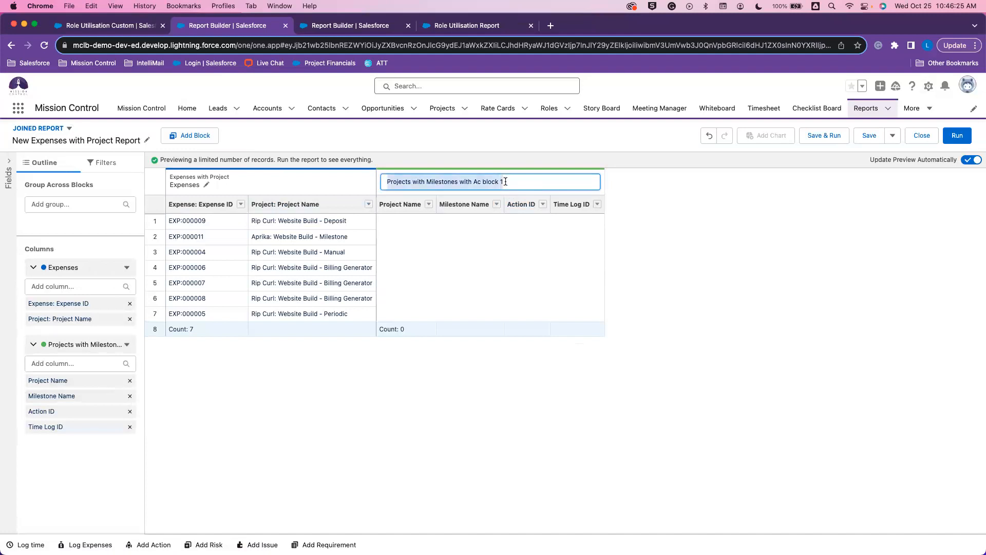
{"action": "type", "text": "t"}
{"action": "type", "text": "Time L"}
{"action": "key", "text": "BackSpace"}
{"action": "key", "text": "BackSpace"}
{"action": "key", "text": "BackSpace"}
{"action": "key", "text": "BackSpace"}
{"action": "key", "text": "BackSpace"}
{"action": "type", "text": "ime L"}
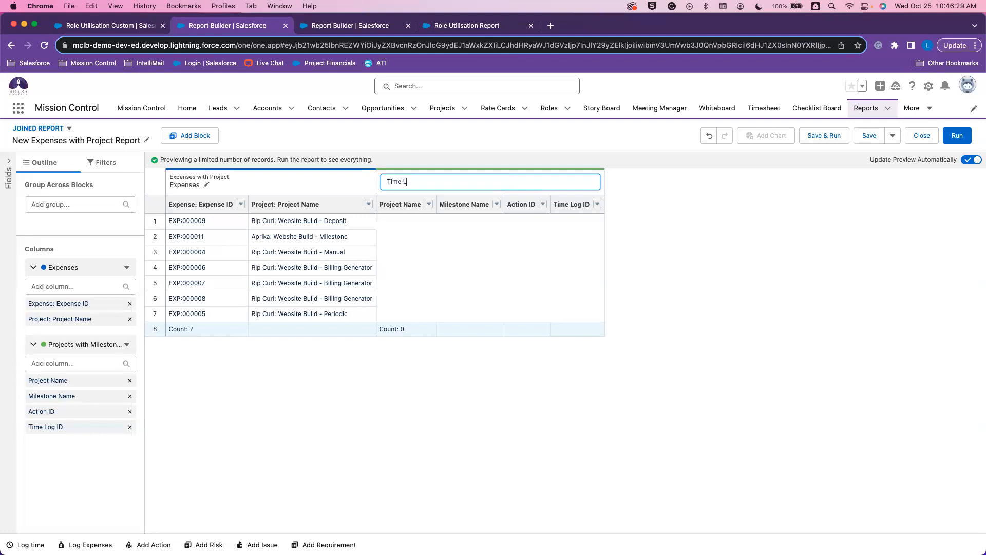
{"action": "type", "text": "ogs"}
{"action": "key", "text": "Return"}
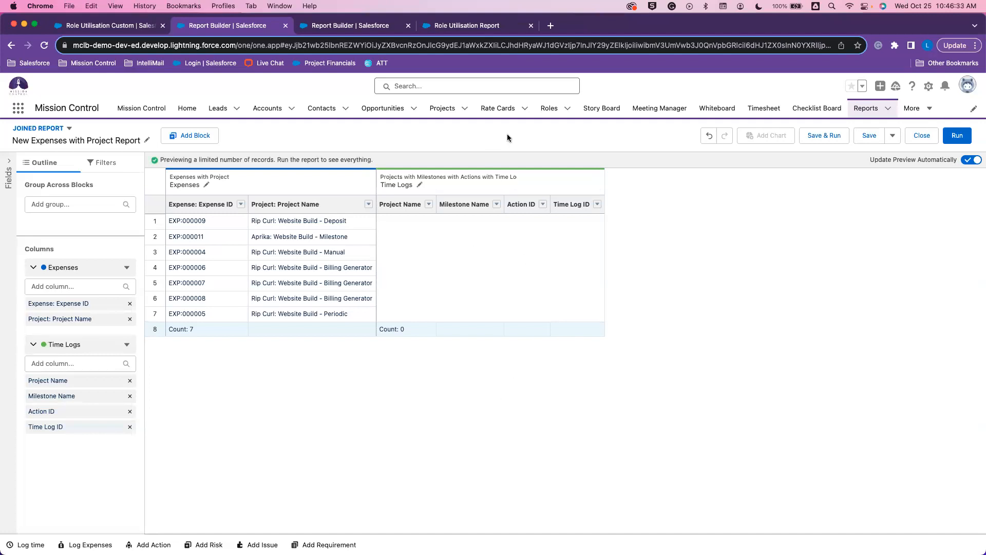
Set the Expenses block's Show Me filter to All expenses.
{"action": "left_click", "coordinate": [113, 163]}
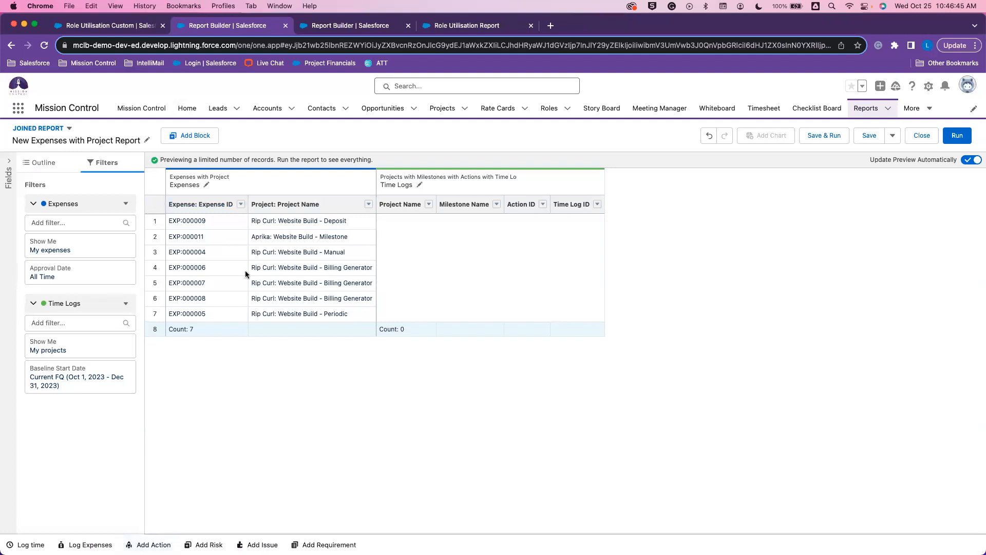
{"action": "left_click", "coordinate": [82, 248]}
{"action": "left_click", "coordinate": [204, 253]}
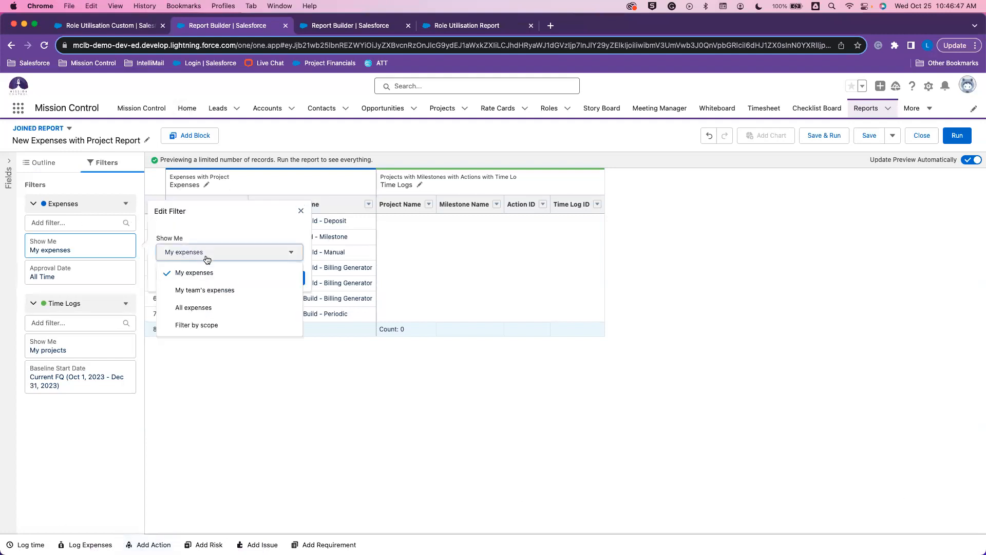
{"action": "left_click", "coordinate": [211, 308]}
{"action": "left_click", "coordinate": [290, 278]}
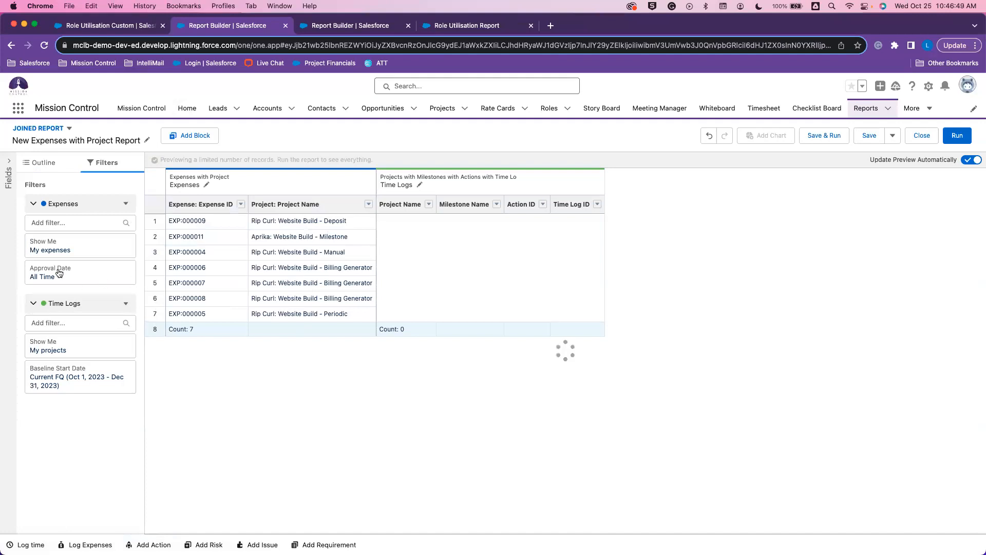
Set the Time Logs block's Show Me filter to All projects.
{"action": "left_click", "coordinate": [78, 343]}
{"action": "left_click", "coordinate": [207, 351]}
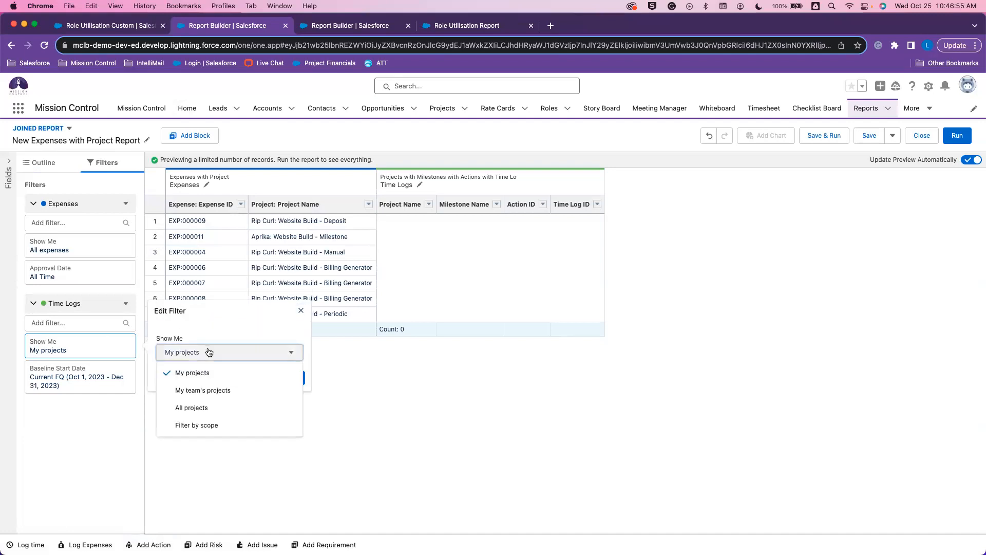
{"action": "left_click", "coordinate": [218, 407]}
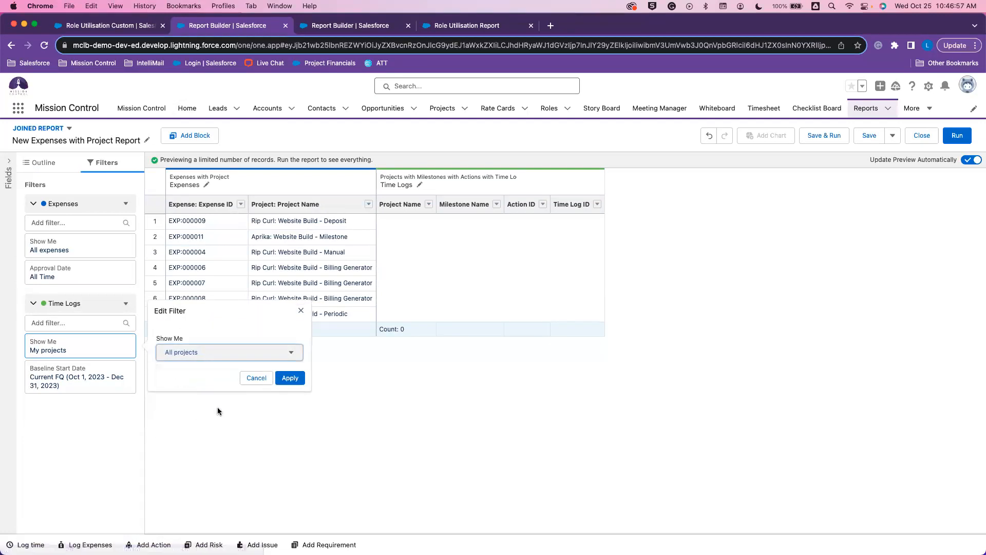
{"action": "left_click", "coordinate": [288, 378]}
Change the Time Logs block's date filter to Created Date with the range All Time.
{"action": "left_click", "coordinate": [113, 373]}
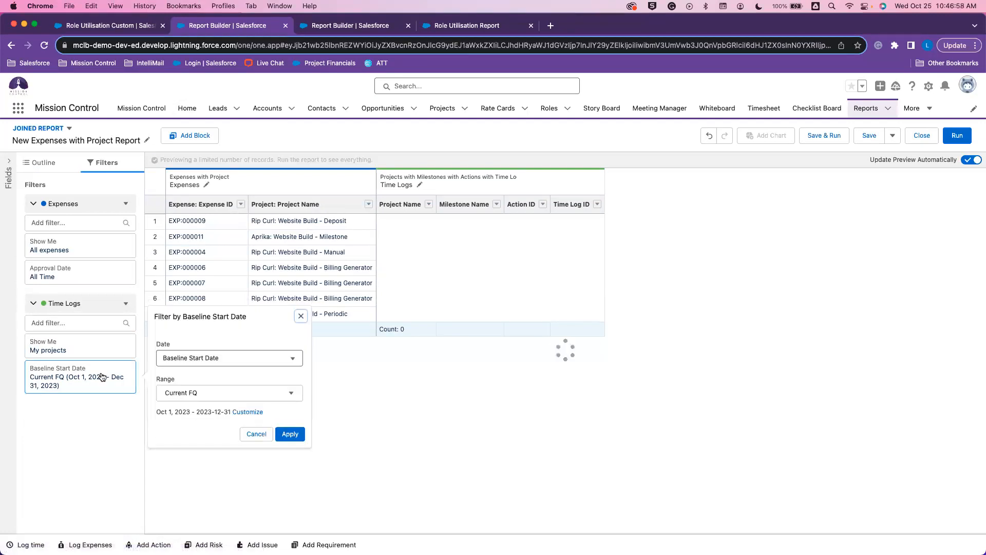
{"action": "left_click", "coordinate": [246, 356]}
{"action": "left_click", "coordinate": [193, 419]}
{"action": "left_click", "coordinate": [214, 393]}
{"action": "left_click", "coordinate": [197, 411]}
{"action": "left_click", "coordinate": [291, 433]}
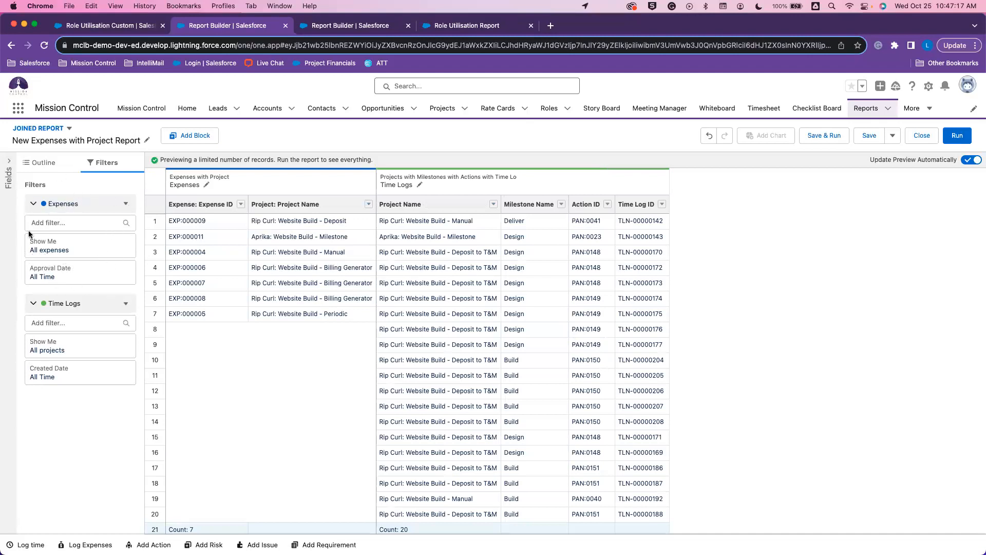
Filter the Time Logs block to records where Project Owner Timesheet Approval Reqd equals True.
{"action": "left_click", "coordinate": [63, 321]}
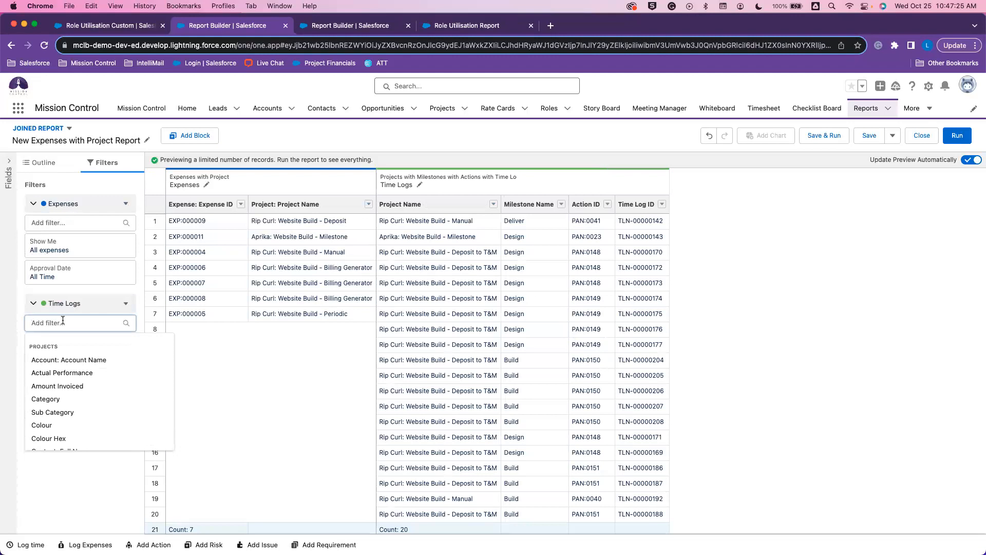
{"action": "type", "text": "projec"}
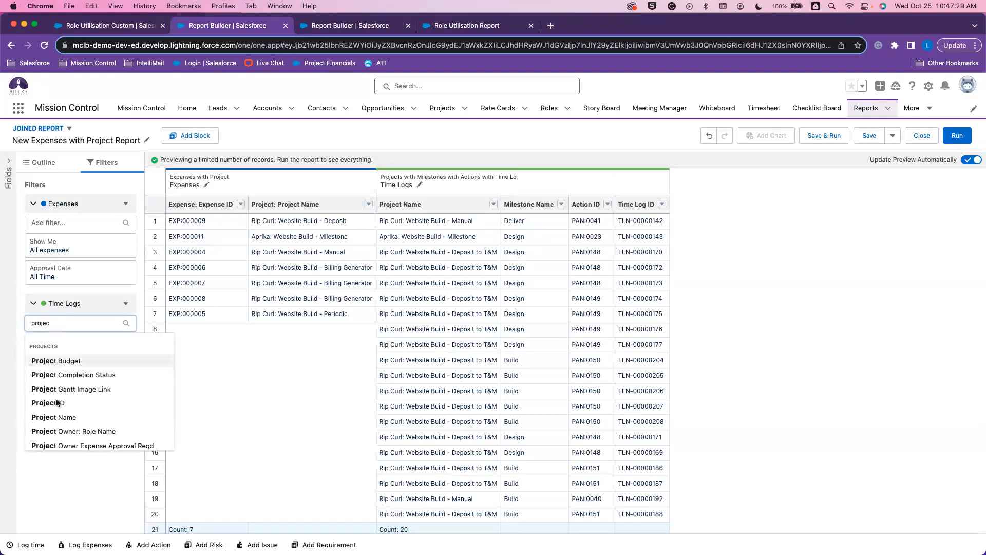
{"action": "scroll", "coordinate": [93, 401], "scroll_direction": "down", "scroll_amount": 5}
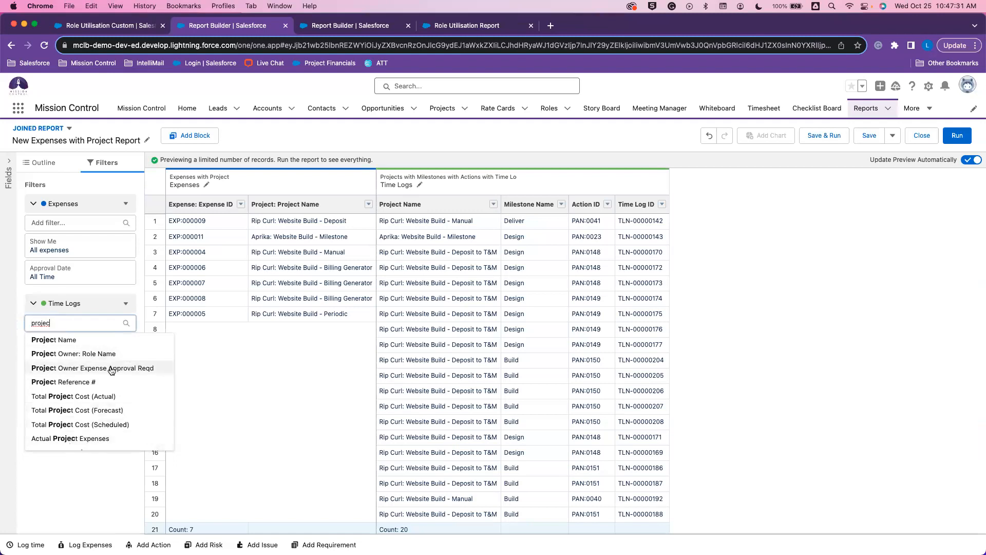
{"action": "scroll", "coordinate": [95, 406], "scroll_direction": "down", "scroll_amount": 3}
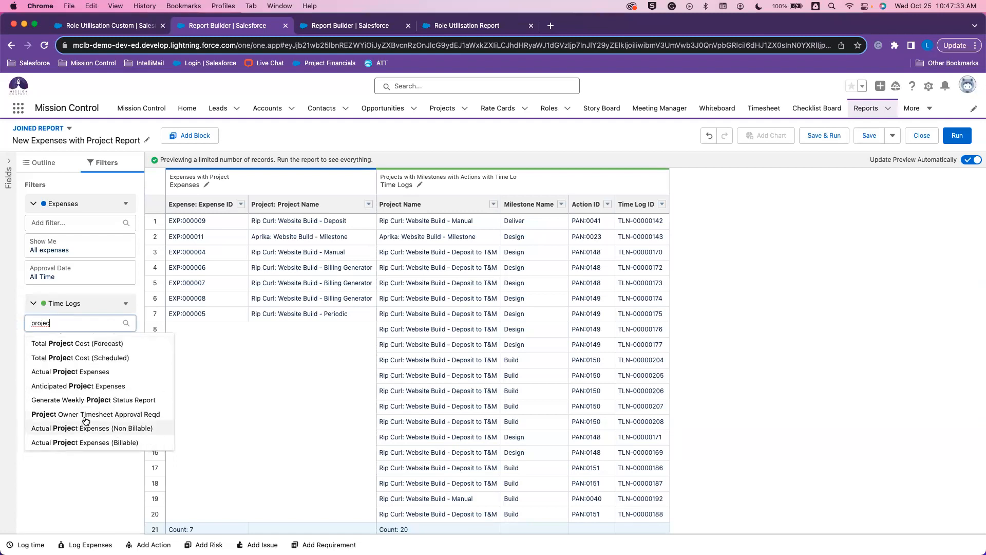
{"action": "left_click", "coordinate": [90, 414]}
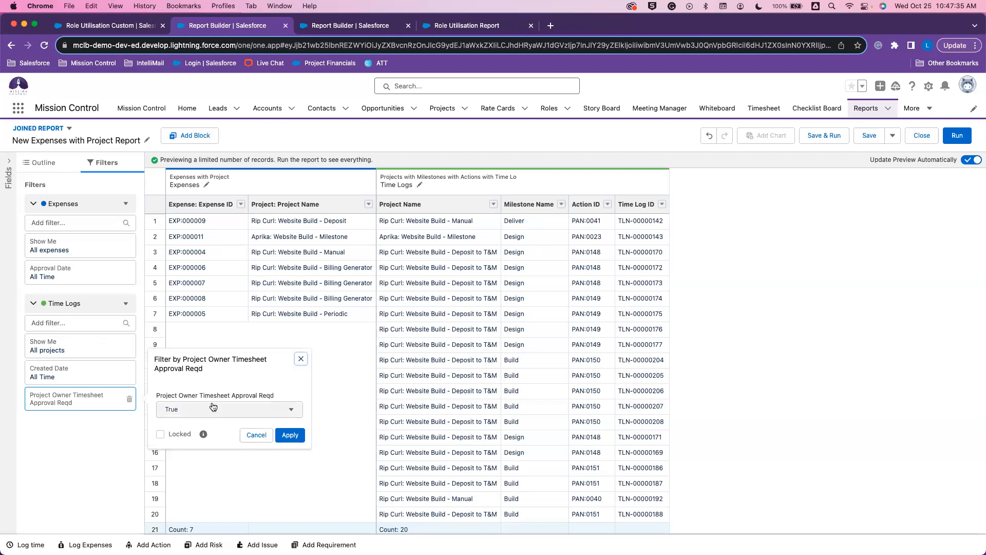
{"action": "left_click", "coordinate": [290, 435]}
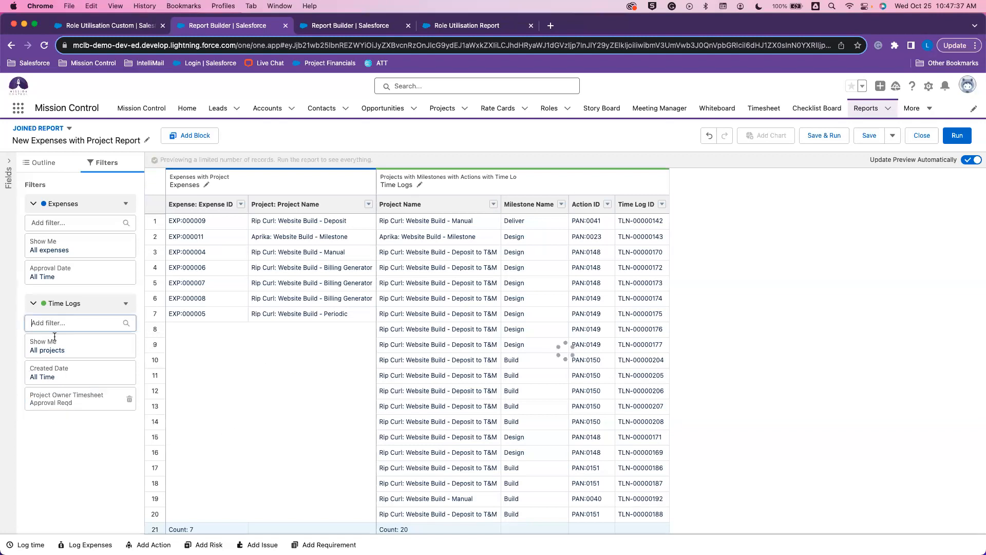
Add a Time Logs filter requiring Role Manager Timesheet Approval Reqd to equal True.
{"action": "left_click", "coordinate": [66, 322]}
{"action": "type", "text": "role"}
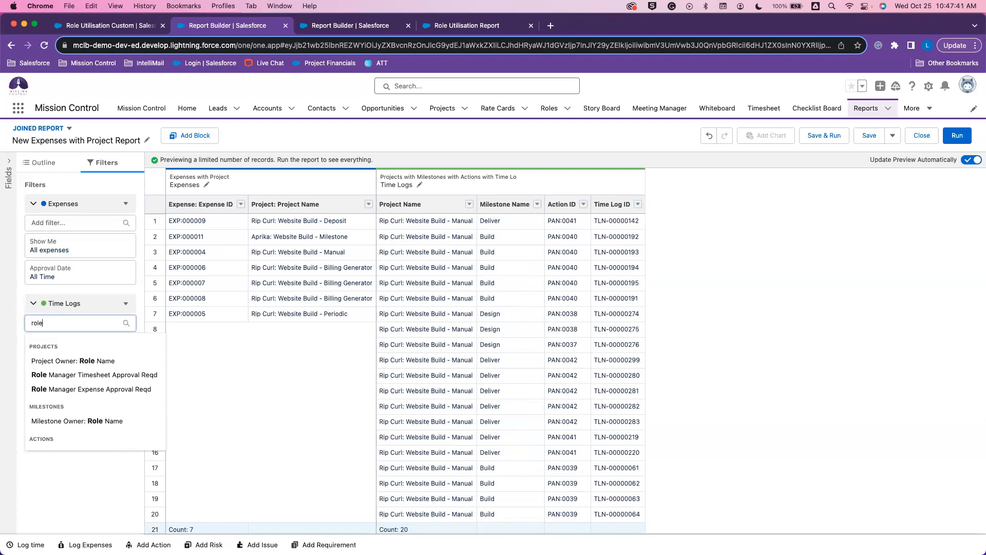
{"action": "left_click", "coordinate": [87, 374]}
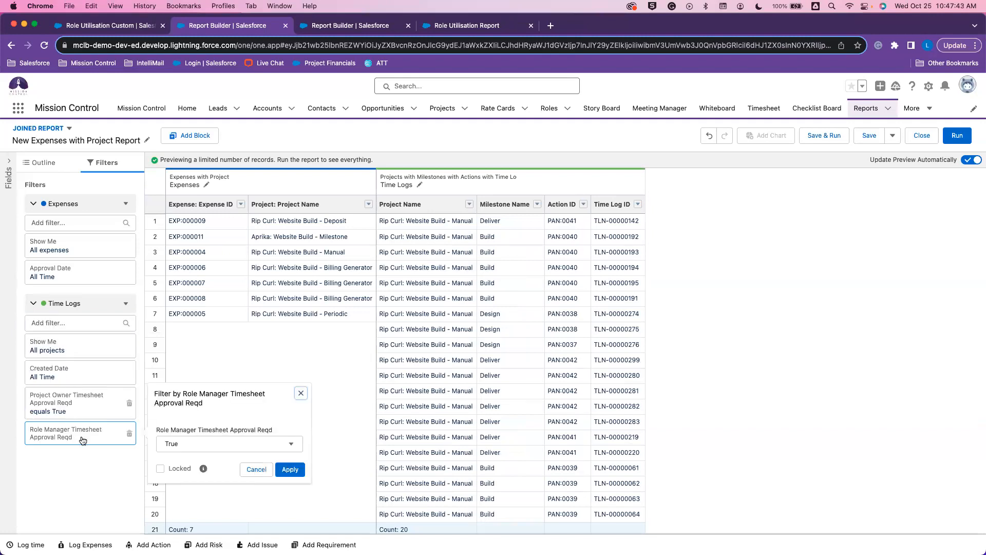
{"action": "left_click", "coordinate": [291, 470]}
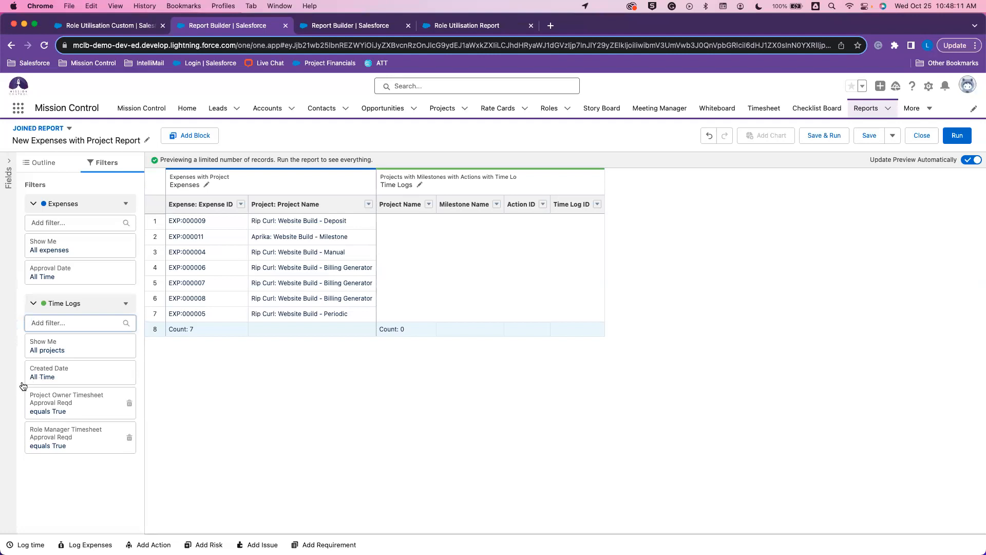
Add filter logic to the Time Logs block, set to 1 OR 2.
{"action": "left_click", "coordinate": [125, 304]}
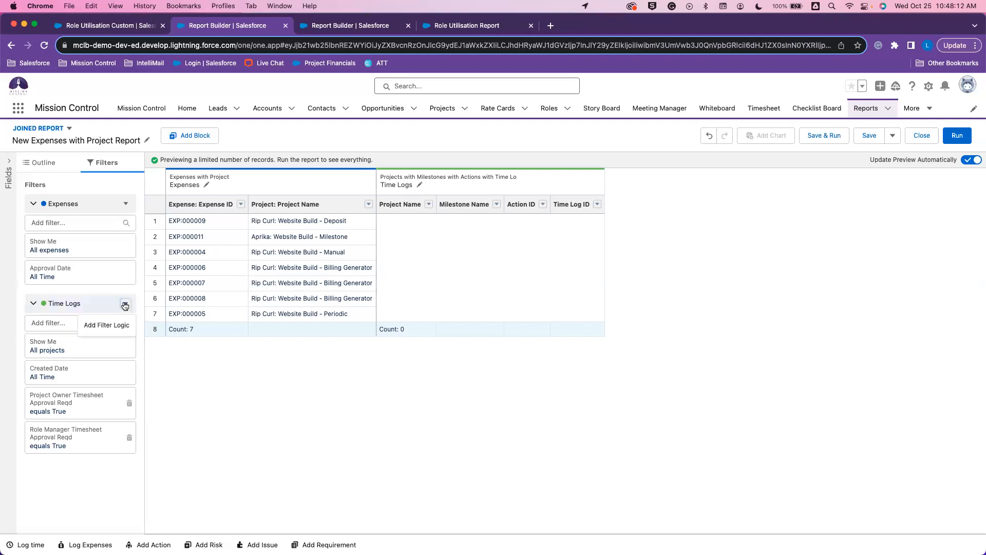
{"action": "left_click", "coordinate": [104, 325]}
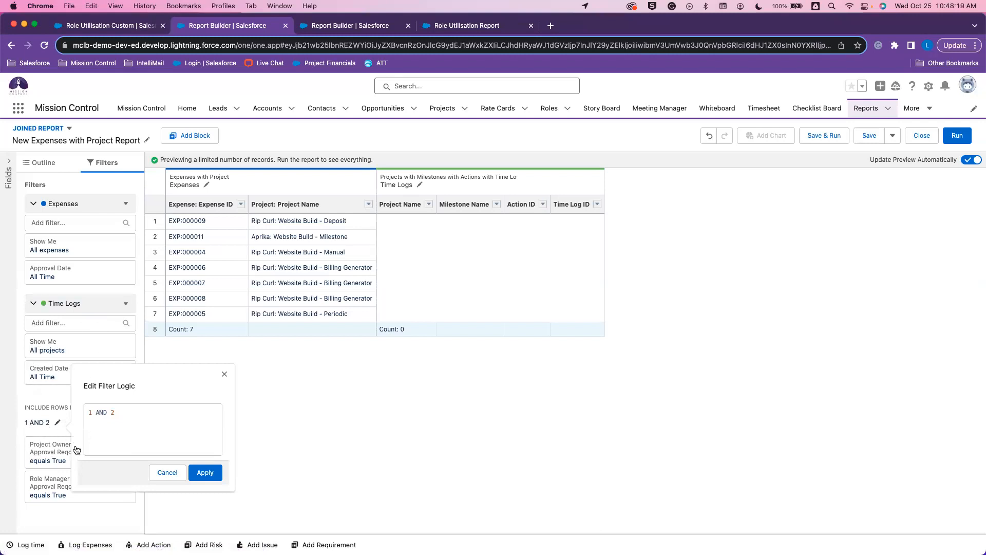
{"action": "double_click", "coordinate": [100, 414]}
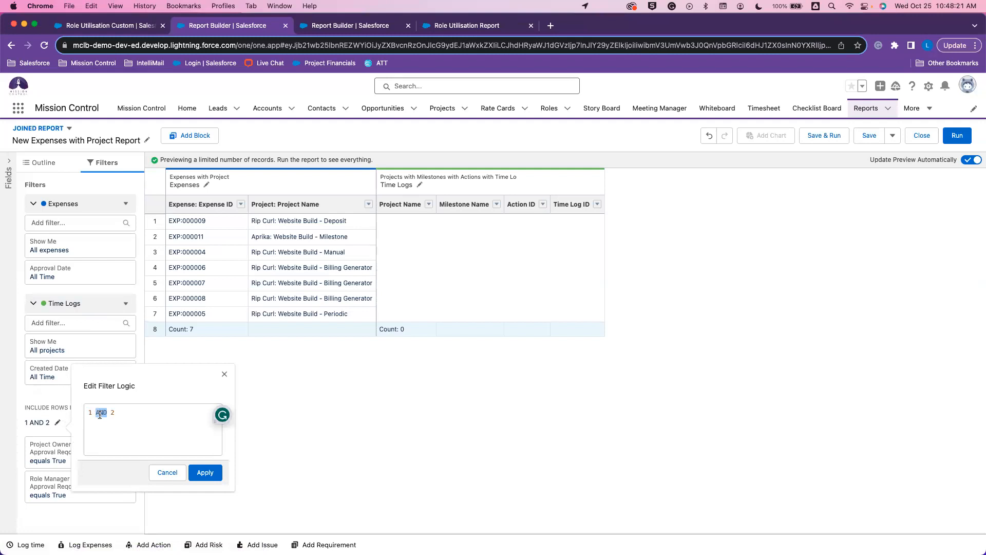
{"action": "type", "text": "OR"}
{"action": "left_click", "coordinate": [205, 474]}
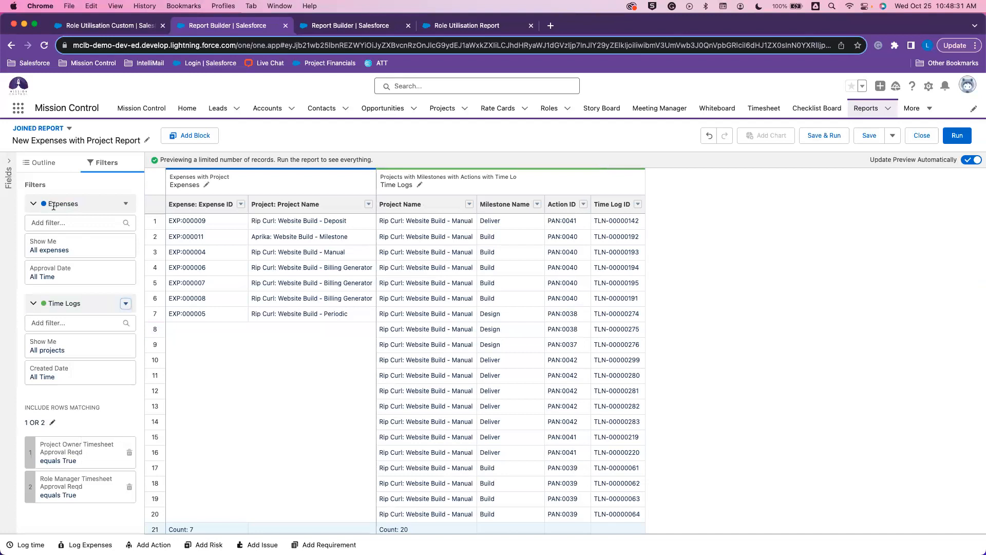
Group the report across blocks by Project: Project Name and add the Amount column to the Expenses block.
{"action": "left_click", "coordinate": [40, 164]}
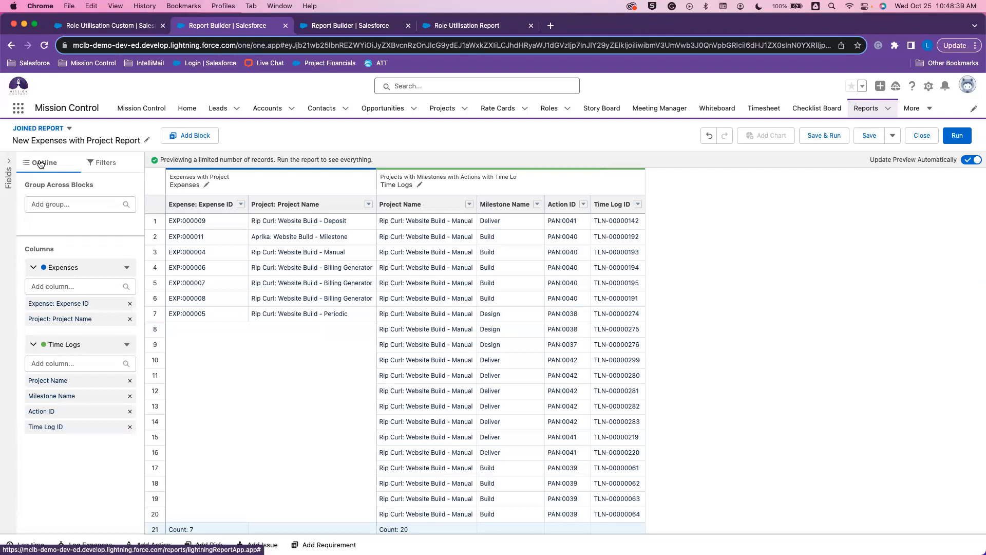
{"action": "left_click_drag", "start_coordinate": [60, 319], "coordinate": [76, 224]}
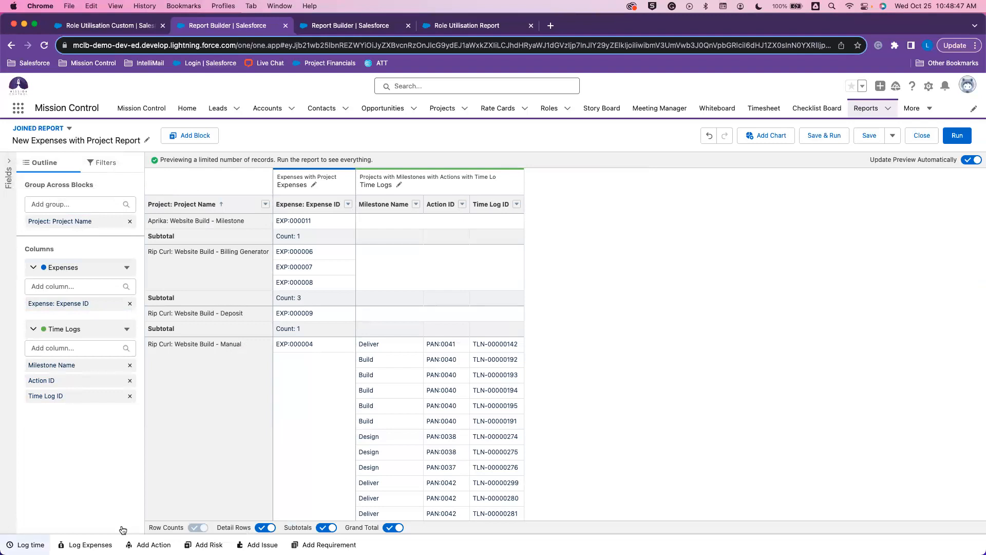
{"action": "left_click", "coordinate": [64, 286]}
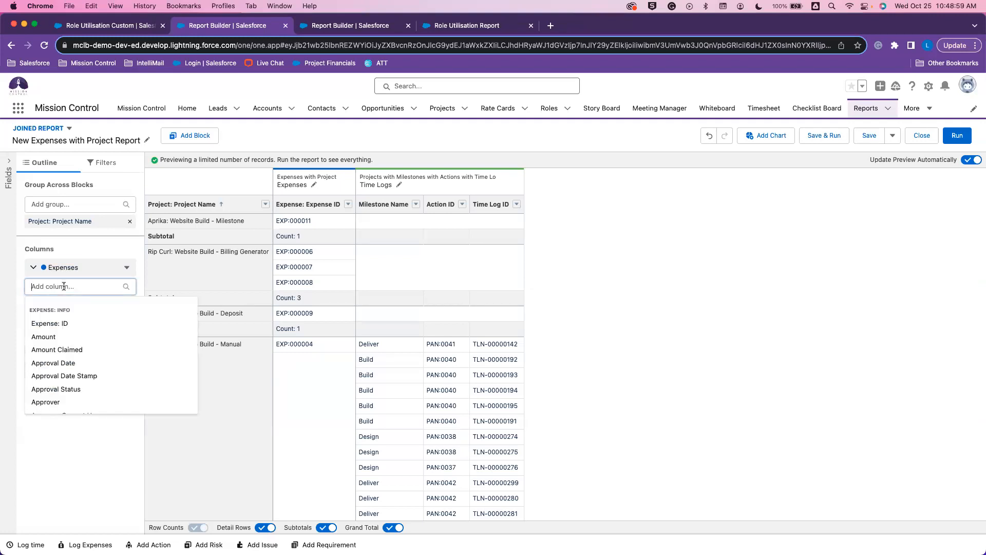
{"action": "type", "text": "amoun"}
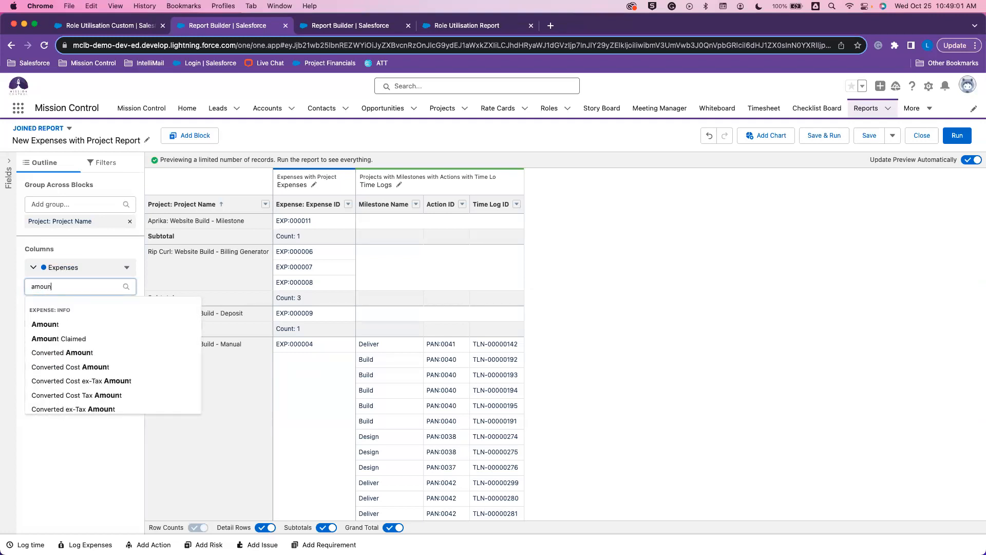
{"action": "left_click", "coordinate": [54, 328]}
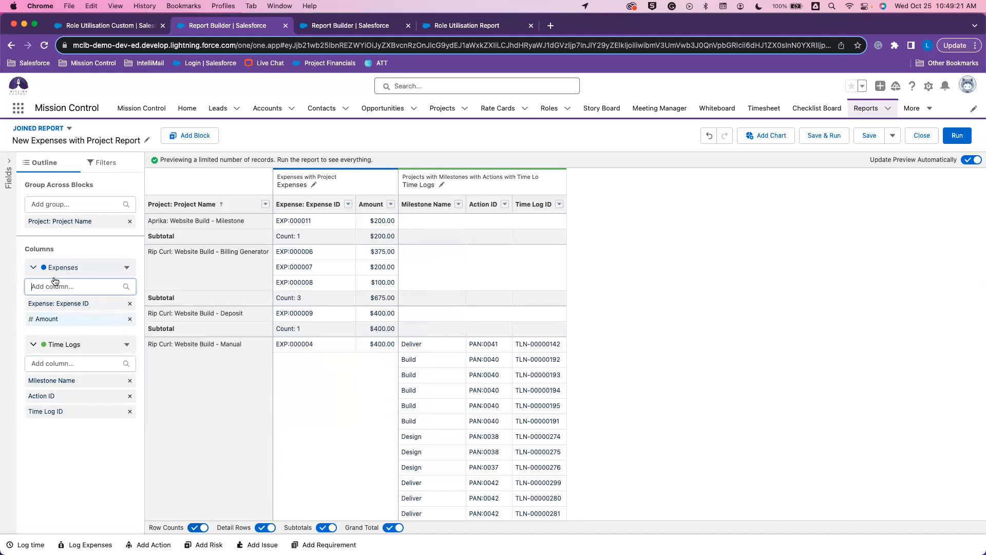
Show the list of available fields and add the Approver column to the Expenses block.
{"action": "left_click", "coordinate": [8, 162]}
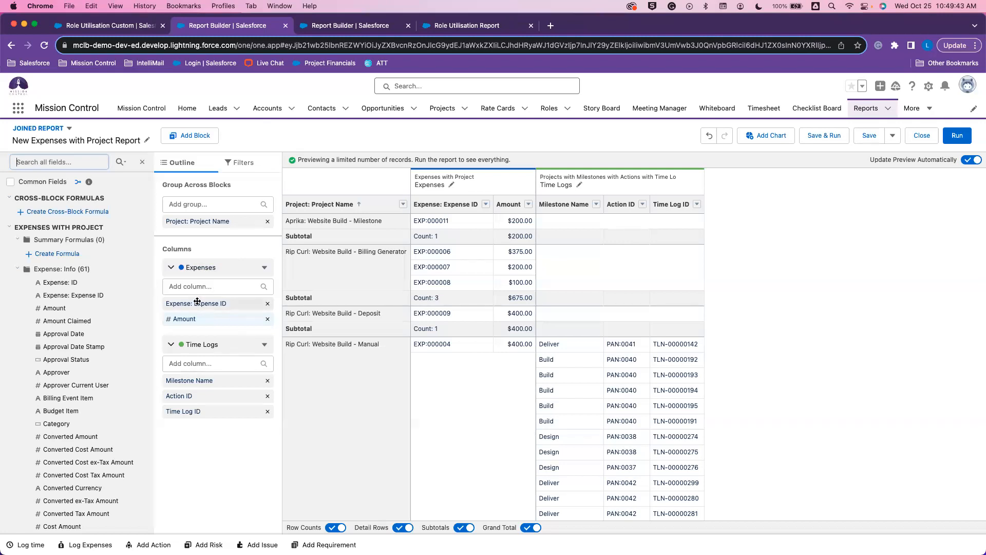
{"action": "left_click", "coordinate": [191, 286]}
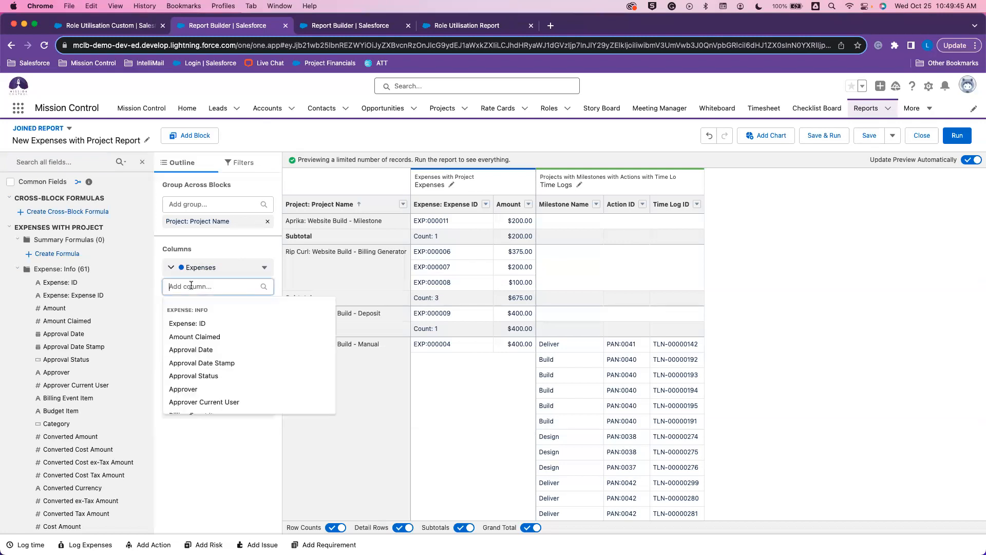
{"action": "type", "text": "App"}
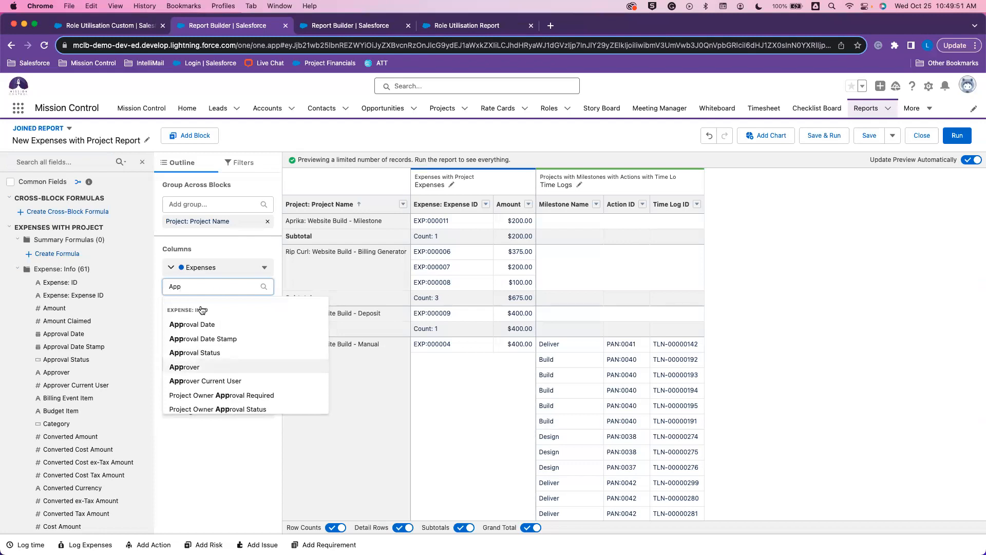
{"action": "left_click", "coordinate": [190, 368]}
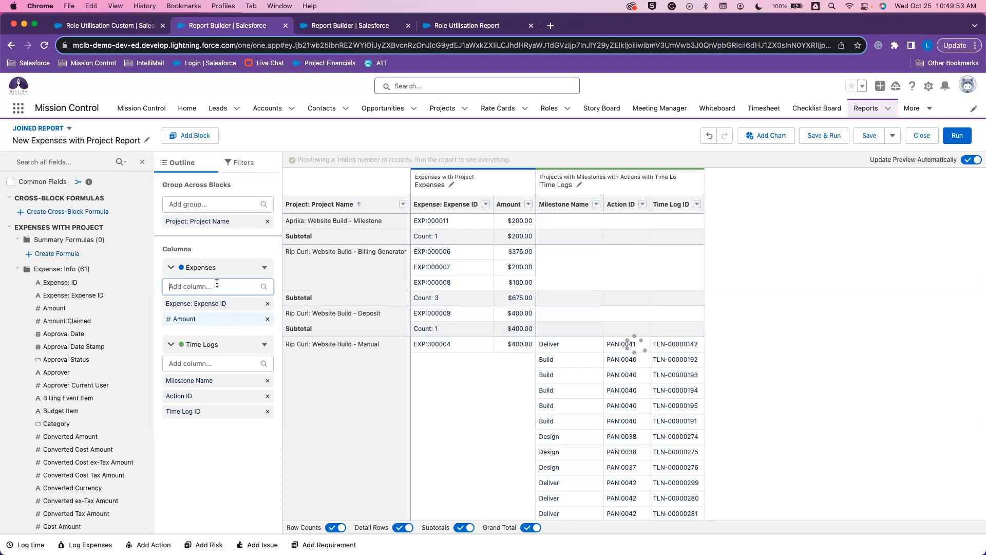
Add the Approval Status column to the Expenses block.
{"action": "type", "text": "a"}
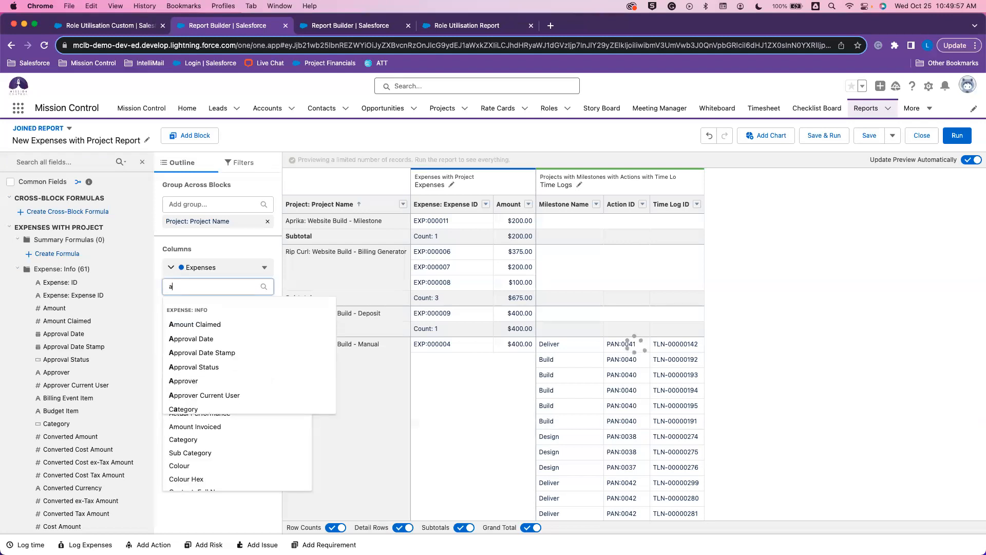
{"action": "type", "text": "ppro"}
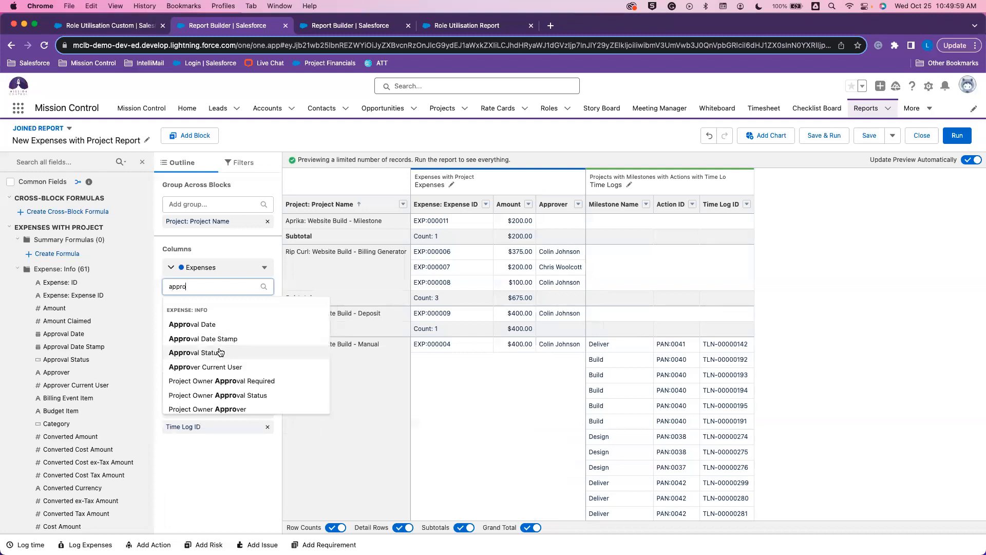
{"action": "left_click", "coordinate": [220, 352]}
{"action": "left_click", "coordinate": [212, 287]}
{"action": "key", "text": "Return"}
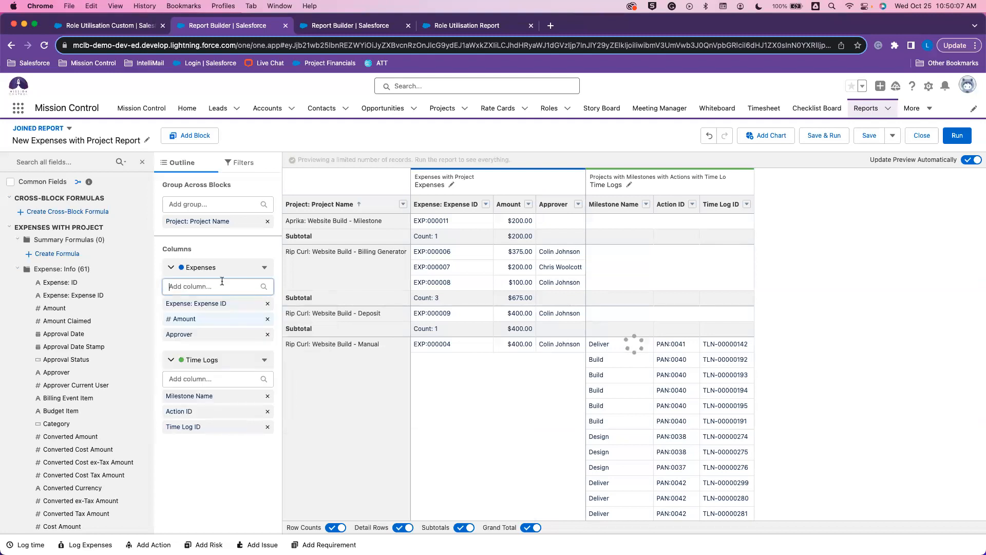
{"action": "left_click", "coordinate": [222, 281]}
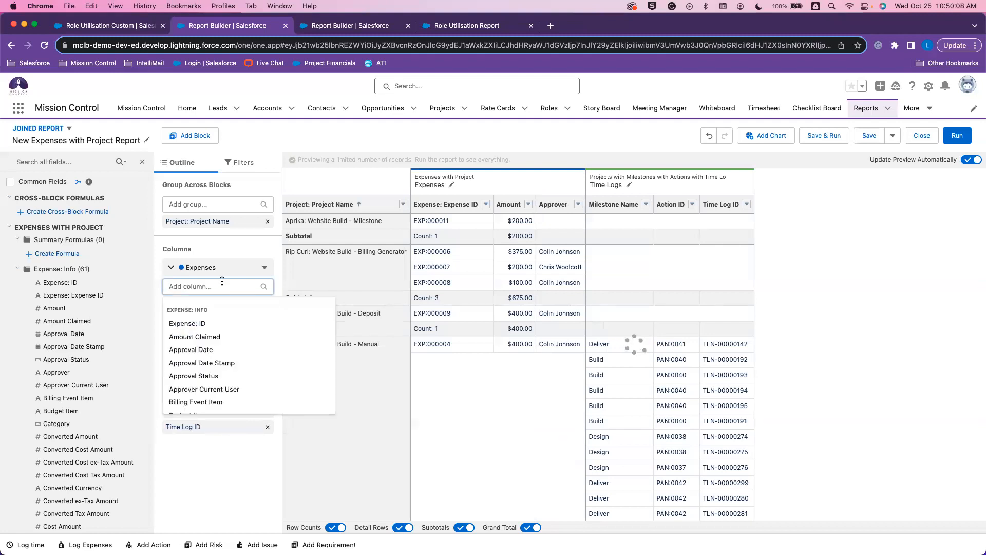
{"action": "left_click", "coordinate": [200, 351]}
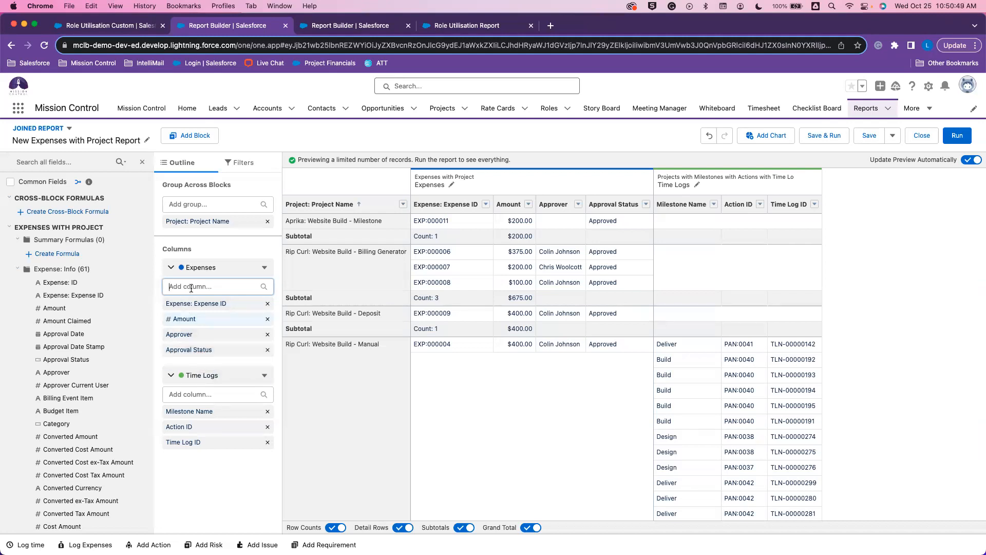
Add the Approval Date column to the Expenses block, and remove Milestone Name and Action ID from the Time Logs block.
{"action": "type", "text": "appro"}
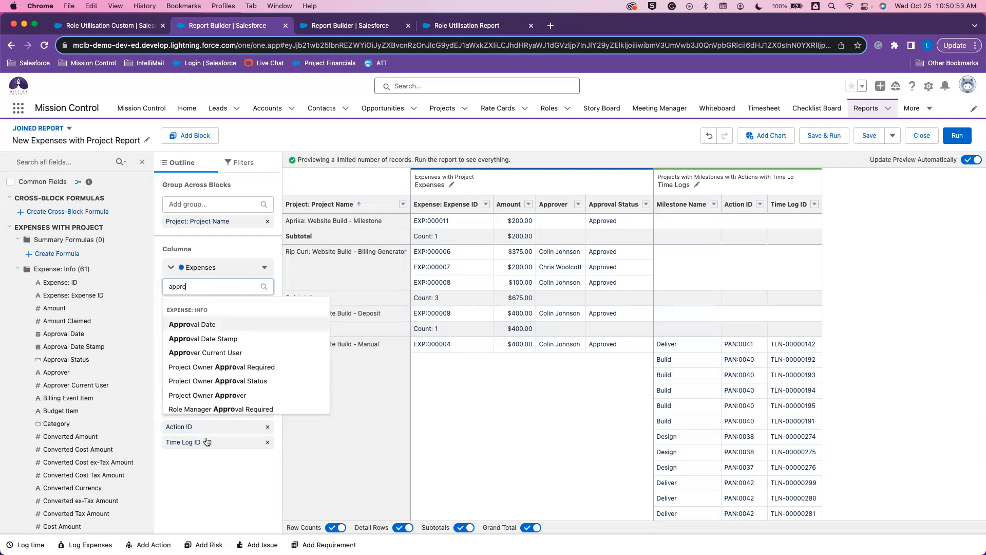
{"action": "key", "text": "Escape"}
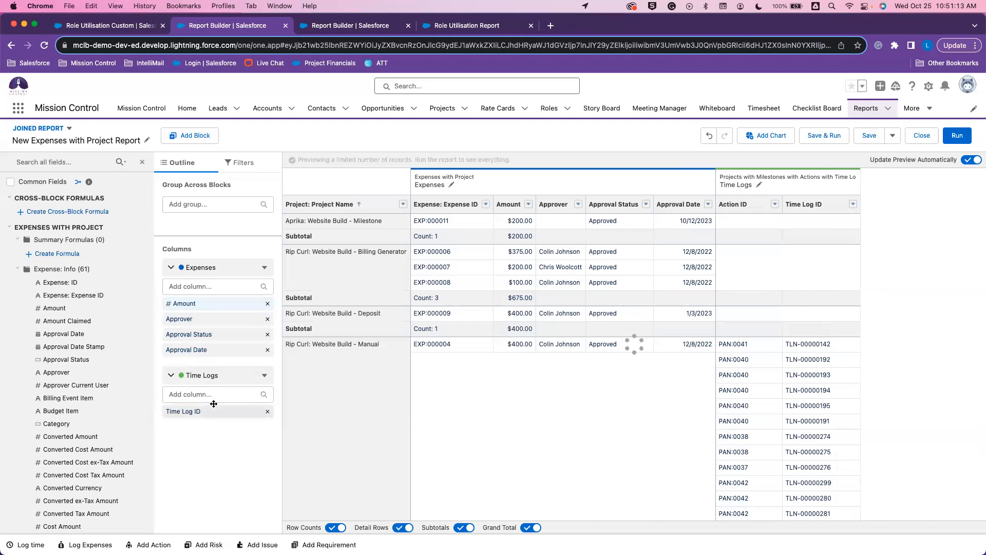
Add the Approval Status column to the Time Logs block.
{"action": "left_click", "coordinate": [204, 391]}
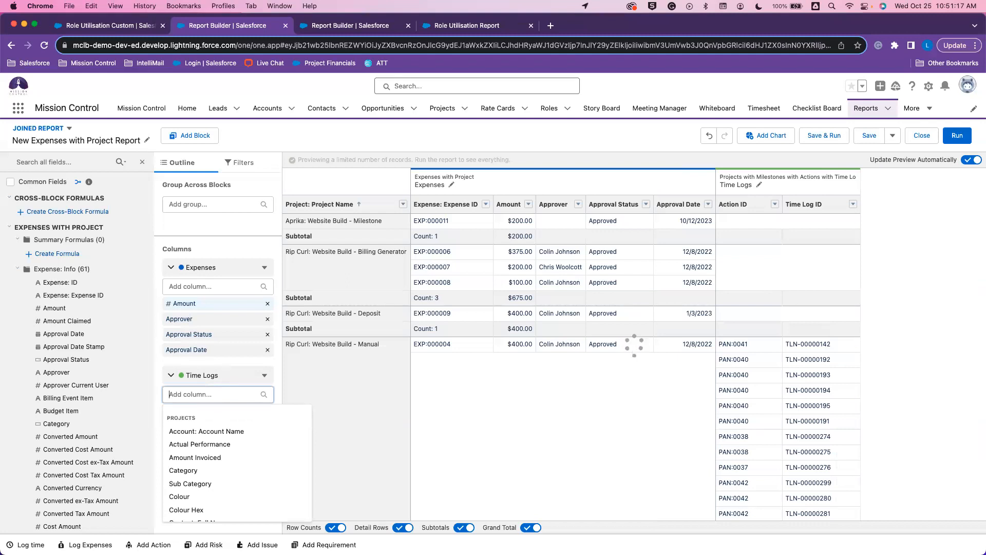
{"action": "type", "text": "Appr"}
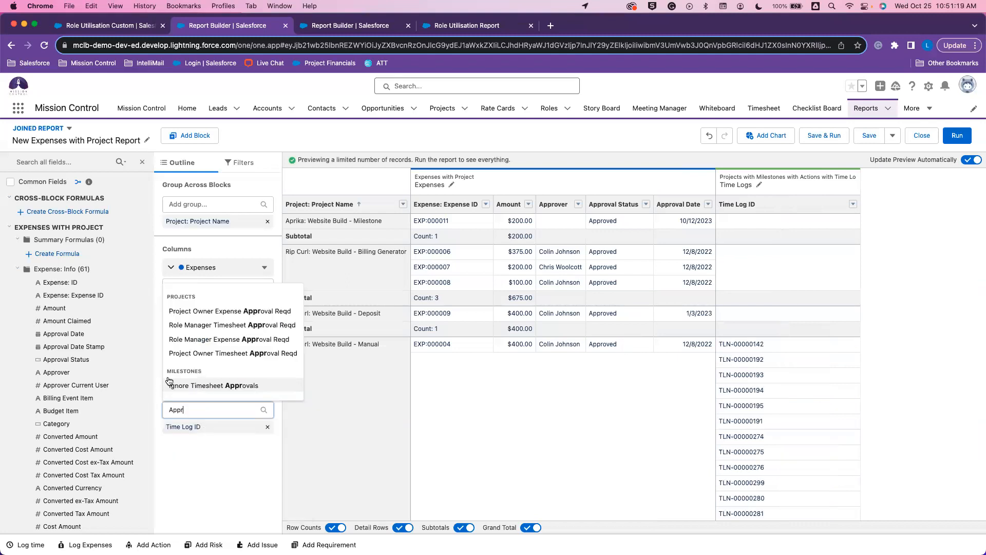
{"action": "scroll", "coordinate": [196, 335], "scroll_direction": "down", "scroll_amount": 4}
{"action": "scroll", "coordinate": [196, 335], "scroll_direction": "down", "scroll_amount": 3}
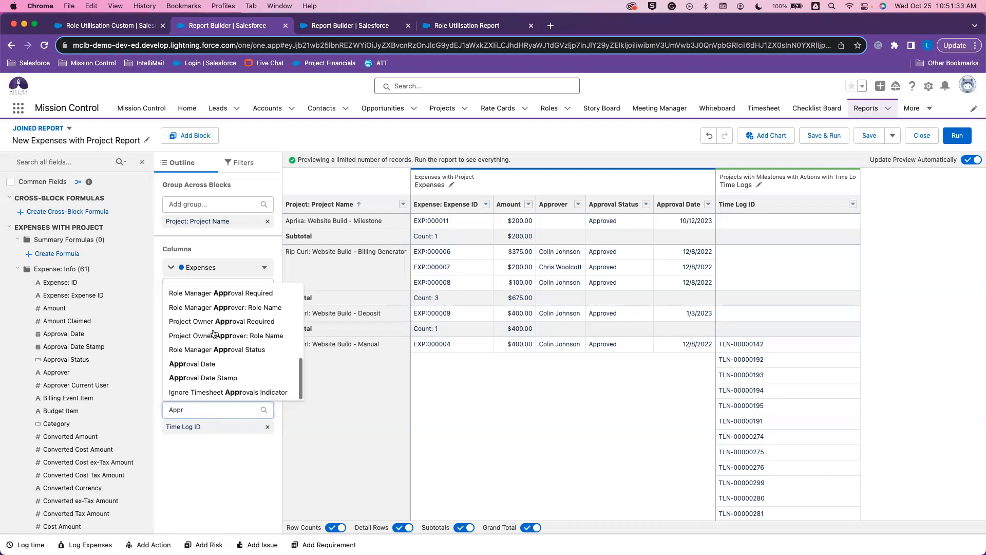
{"action": "left_click", "coordinate": [195, 364]}
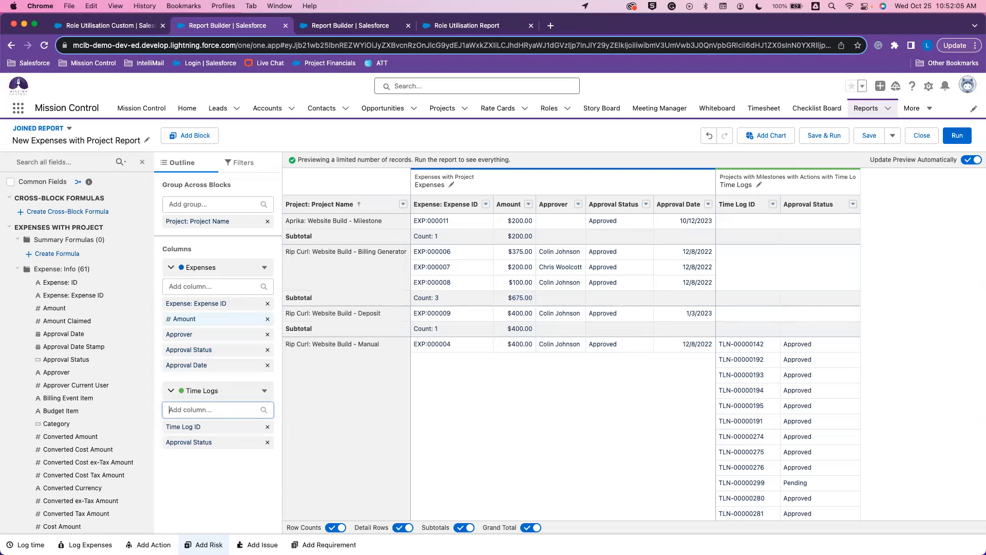
Add the Time Logs object's Approval Date column to the Time Logs block and hide the list of available fields.
{"action": "type", "text": "Approval"}
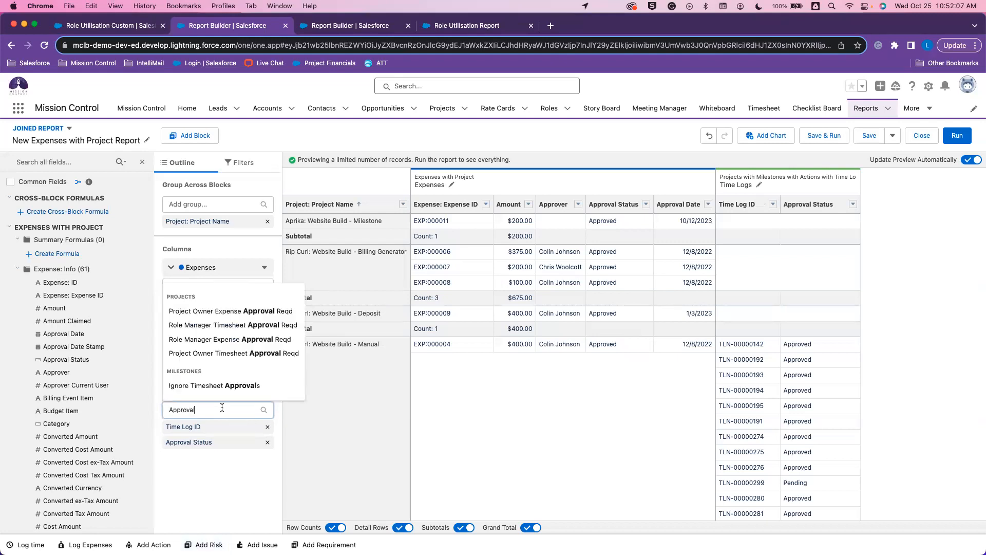
{"action": "scroll", "coordinate": [206, 360], "scroll_direction": "down", "scroll_amount": 5}
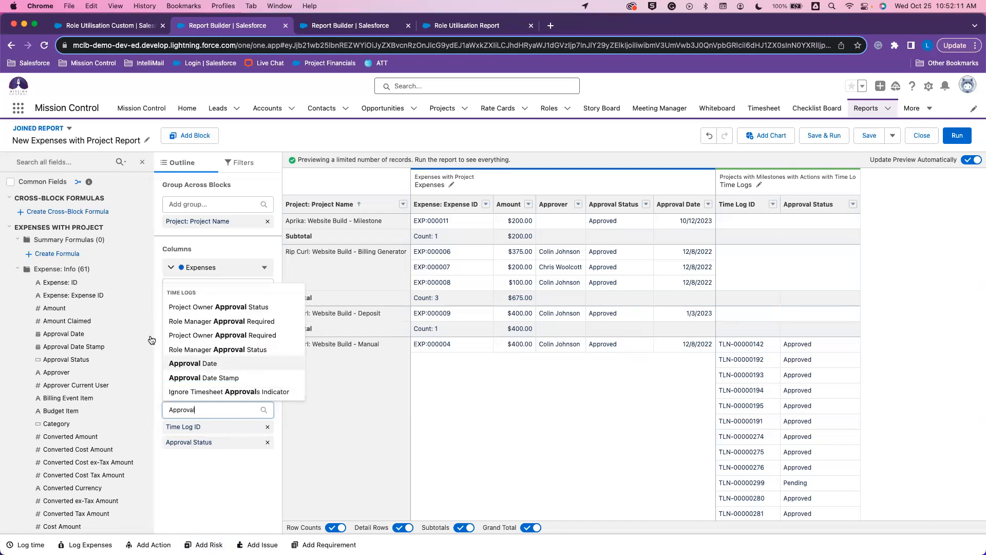
{"action": "left_click", "coordinate": [142, 164]}
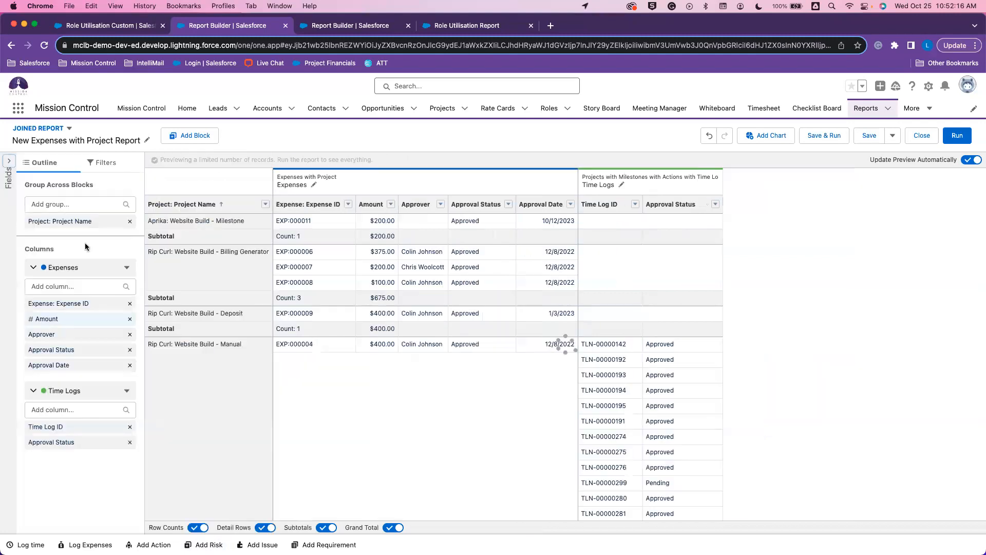
Add the Project Owner Approver: Role Name column from the Time Logs fields to the Time Logs block.
{"action": "left_click", "coordinate": [92, 410]}
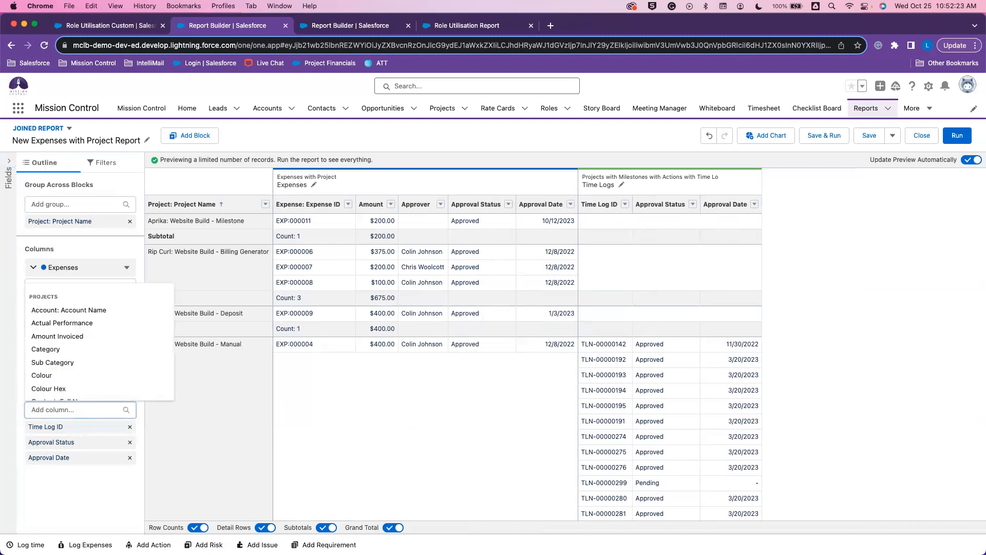
{"action": "type", "text": "Proje"}
{"action": "scroll", "coordinate": [145, 339], "scroll_direction": "down", "scroll_amount": 2}
{"action": "scroll", "coordinate": [146, 339], "scroll_direction": "down", "scroll_amount": 5}
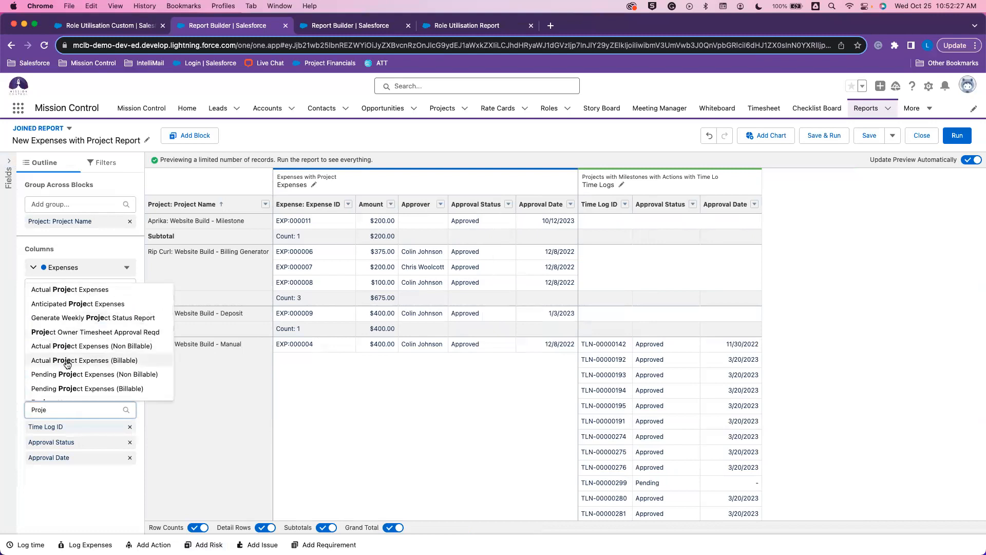
{"action": "type", "text": "ct"}
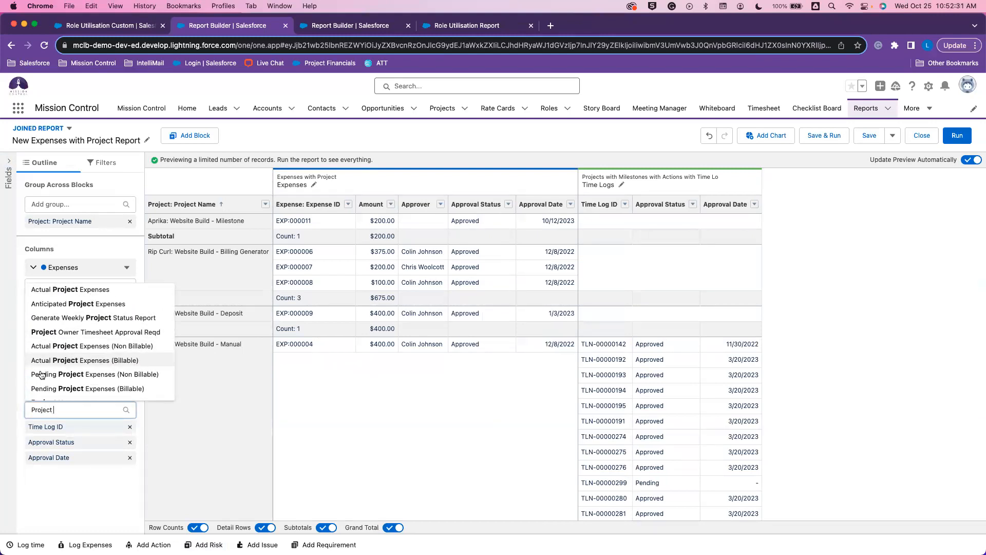
{"action": "scroll", "coordinate": [82, 381], "scroll_direction": "down", "scroll_amount": 10}
{"action": "scroll", "coordinate": [82, 382], "scroll_direction": "down", "scroll_amount": 10}
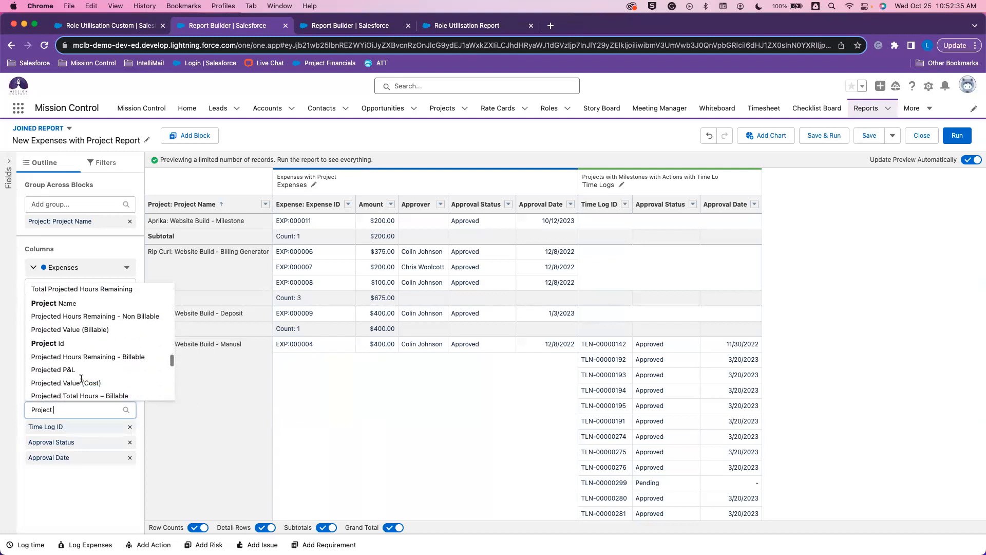
{"action": "scroll", "coordinate": [82, 381], "scroll_direction": "up", "scroll_amount": 1}
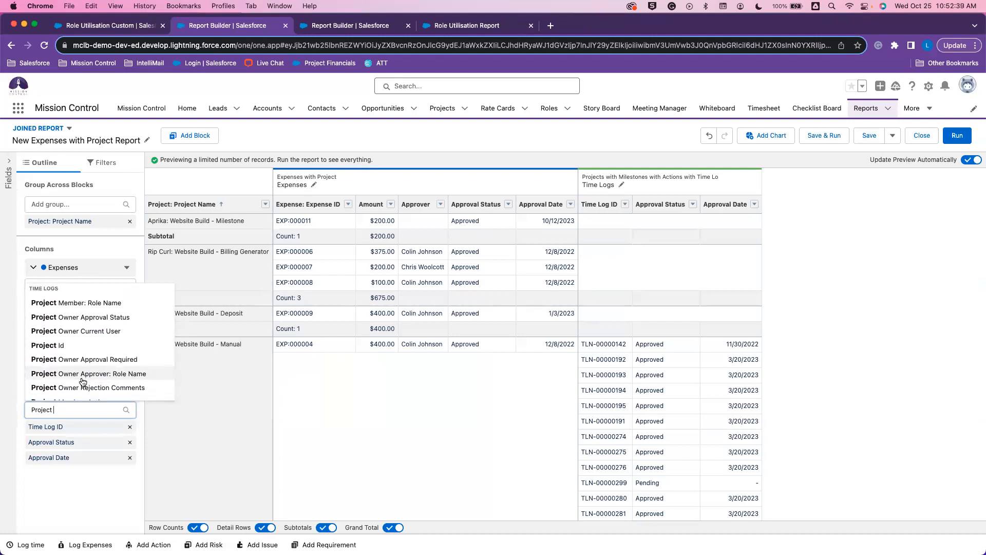
{"action": "scroll", "coordinate": [78, 375], "scroll_direction": "down", "scroll_amount": 1}
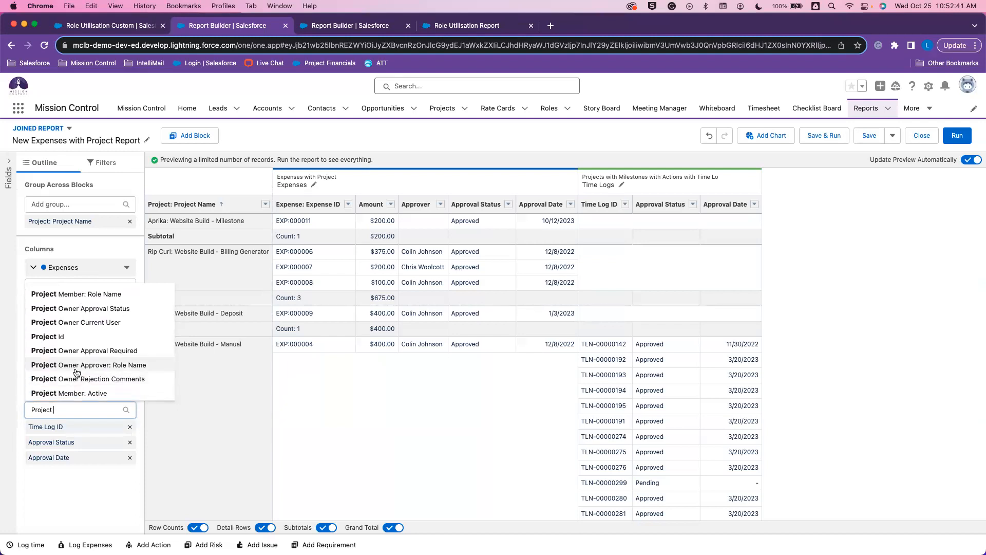
{"action": "left_click", "coordinate": [76, 366]}
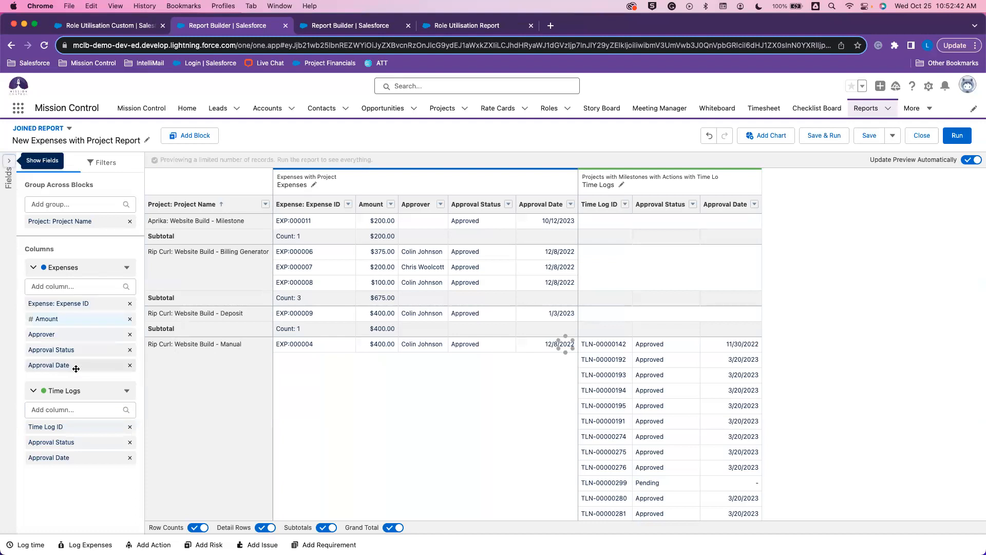
Add the Role Manager Approver: Role Name column to the Time Logs block.
{"action": "left_click", "coordinate": [72, 410]}
{"action": "type", "text": "role"}
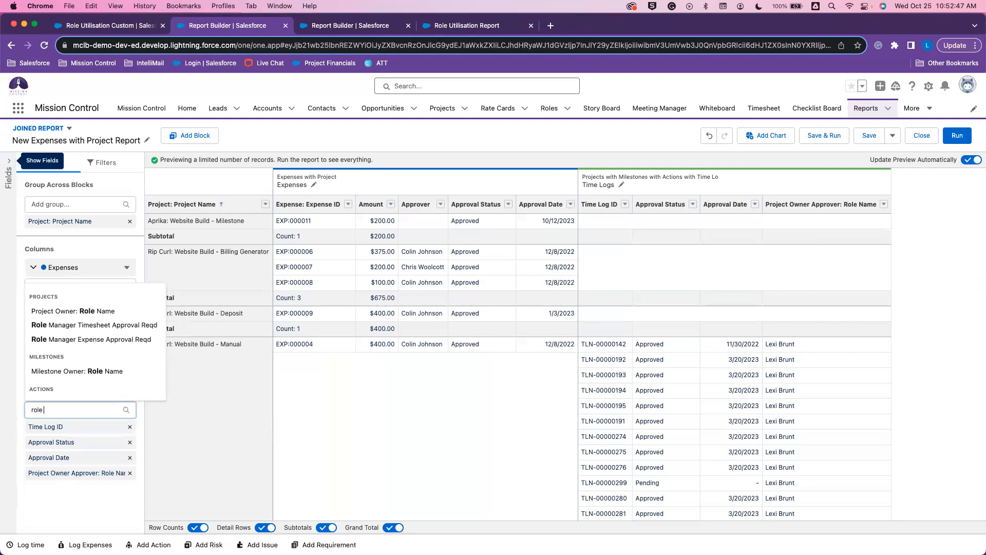
{"action": "scroll", "coordinate": [80, 370], "scroll_direction": "down", "scroll_amount": 3}
{"action": "scroll", "coordinate": [80, 370], "scroll_direction": "down", "scroll_amount": 1}
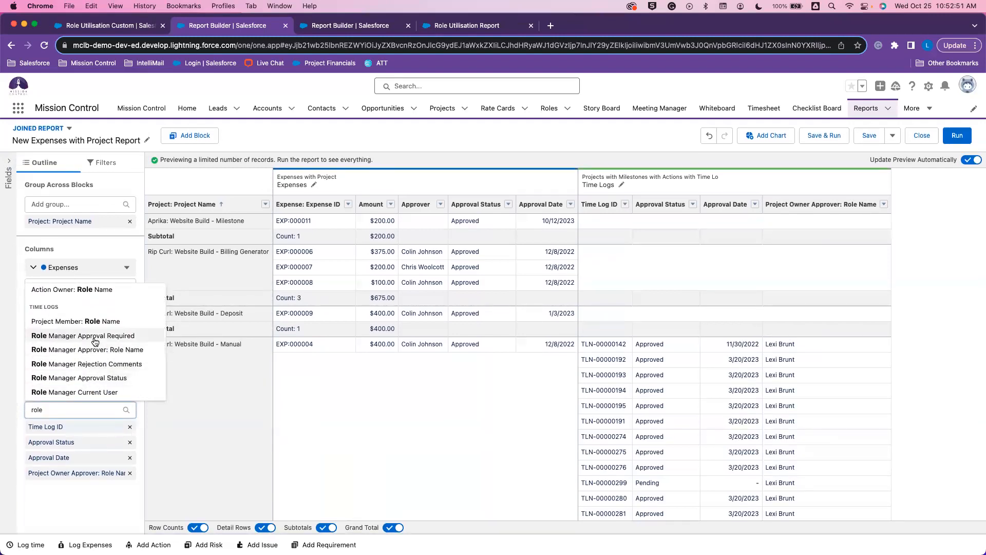
{"action": "left_click", "coordinate": [87, 355]}
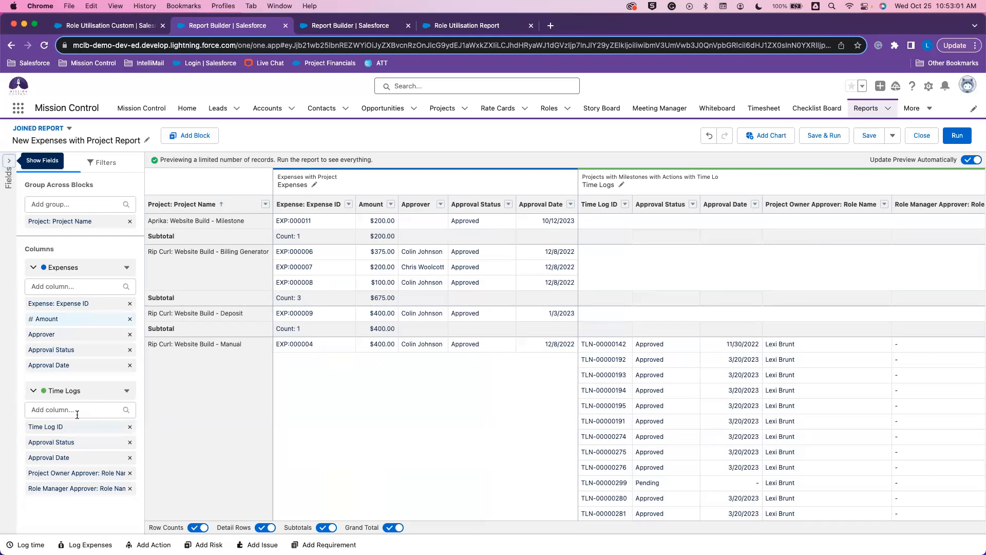
Add the Time Logs object's Hours Completed Value (Billable) column to the Time Logs block and place it directly after Time Log ID.
{"action": "left_click", "coordinate": [77, 410]}
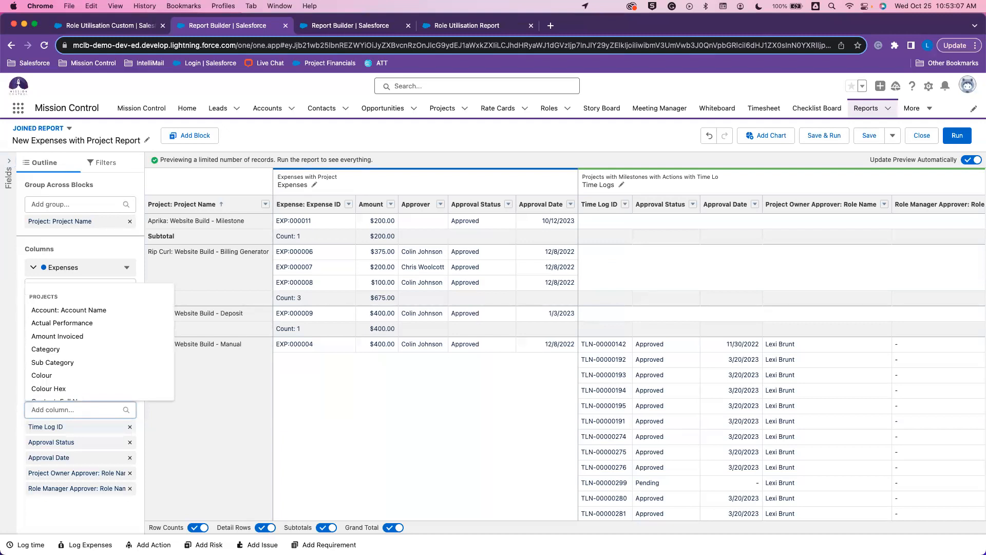
{"action": "type", "text": "hours complete"}
{"action": "scroll", "coordinate": [102, 366], "scroll_direction": "down", "scroll_amount": 10}
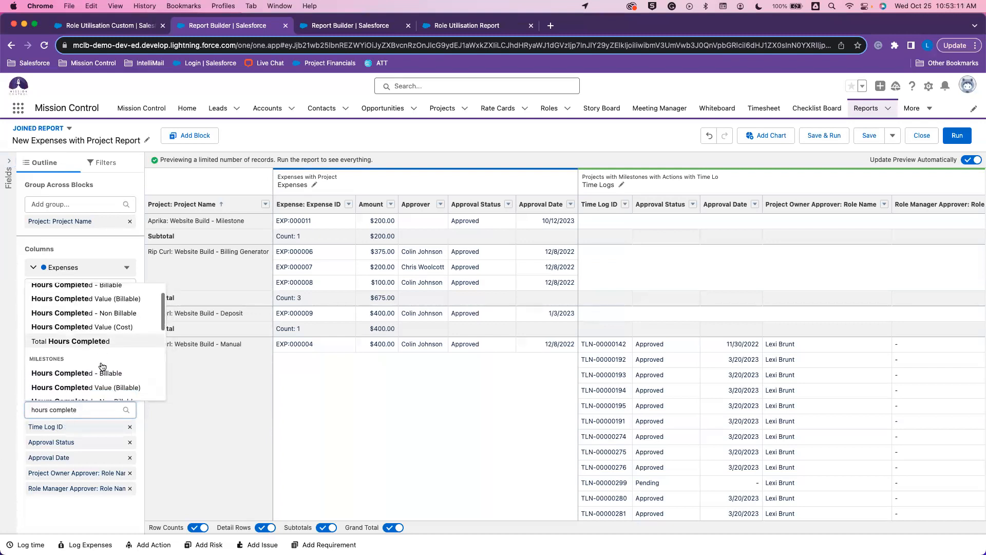
{"action": "scroll", "coordinate": [103, 366], "scroll_direction": "down", "scroll_amount": 3}
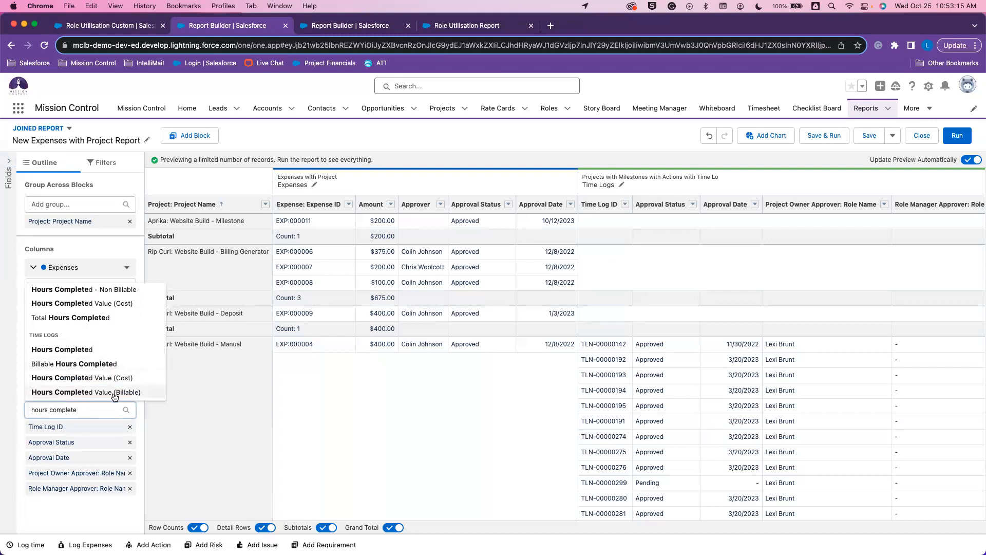
{"action": "left_click", "coordinate": [114, 393]}
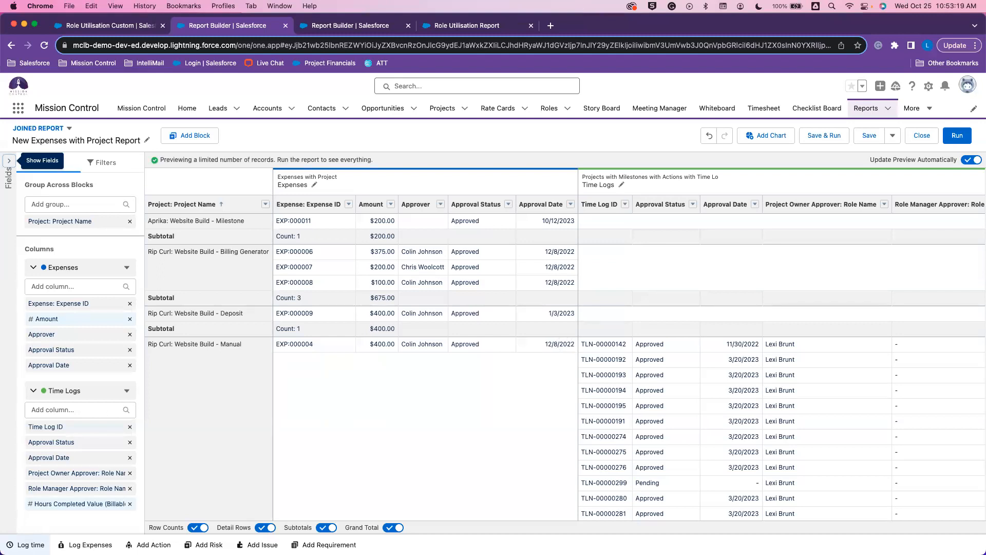
{"action": "left_click_drag", "start_coordinate": [62, 504], "coordinate": [69, 447]}
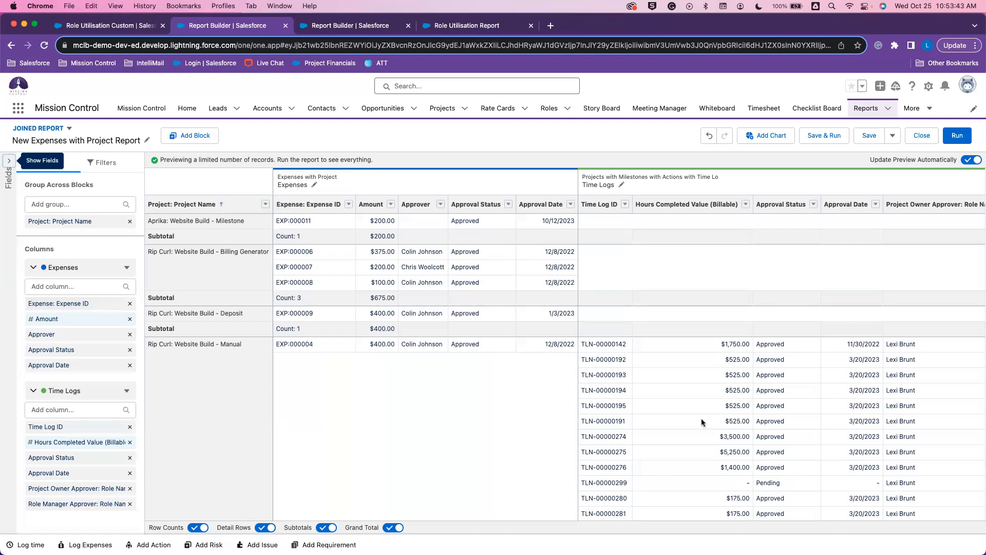
Start a cross-block formula named Total Billable Amount, described as Expense and Time Log Amount, with Currency output.
{"action": "left_click", "coordinate": [9, 162]}
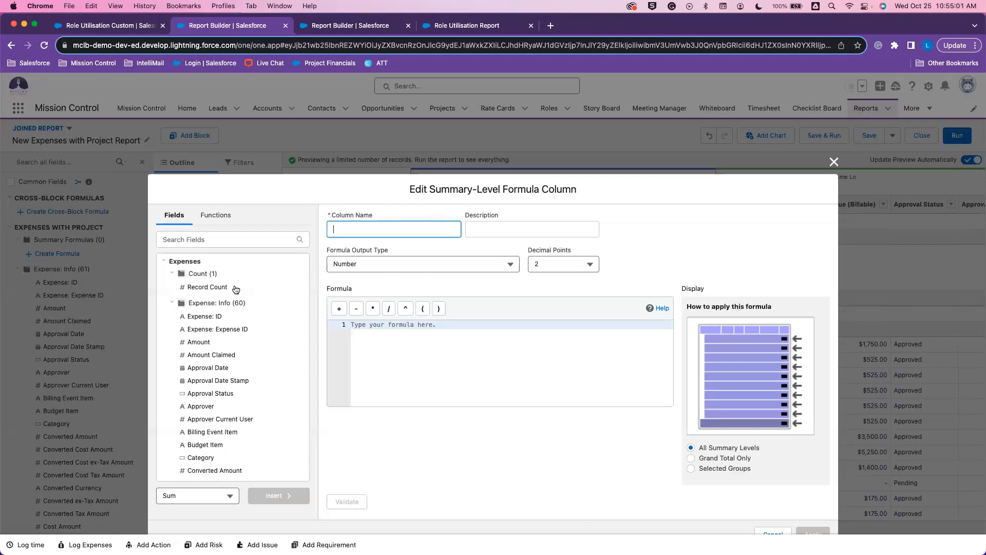
{"action": "type", "text": "Total Billable Amount"}
{"action": "left_click", "coordinate": [486, 234]}
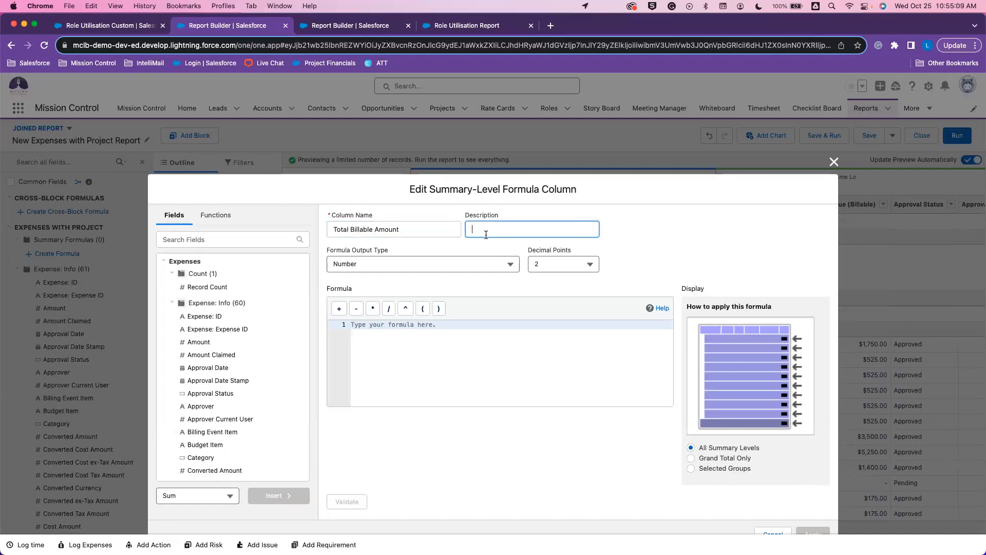
{"action": "type", "text": "Expense and Time Log Amount"}
{"action": "left_click", "coordinate": [452, 264]}
{"action": "left_click", "coordinate": [389, 323]}
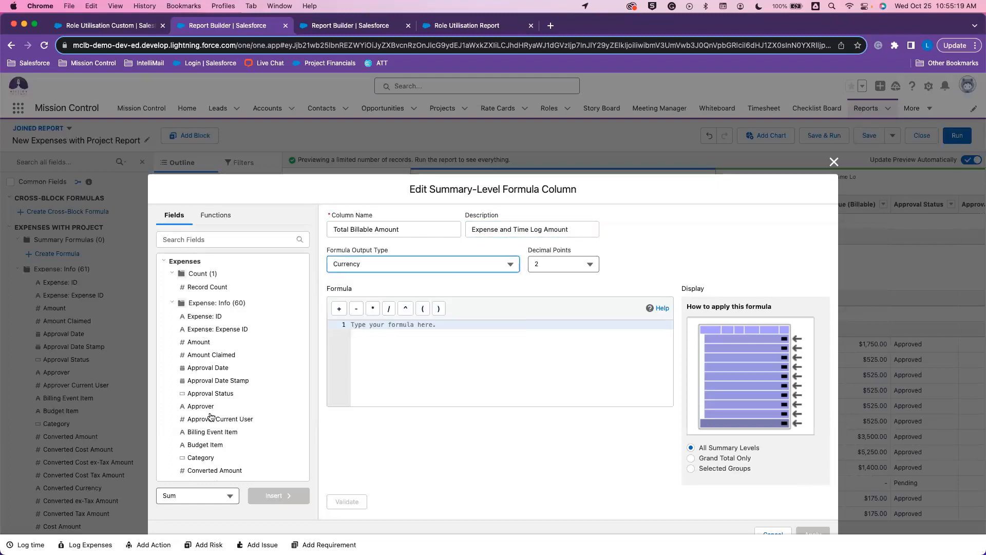
Insert the sum of the Expenses block's Amount field into the formula, followed by a plus operator.
{"action": "left_click", "coordinate": [196, 348]}
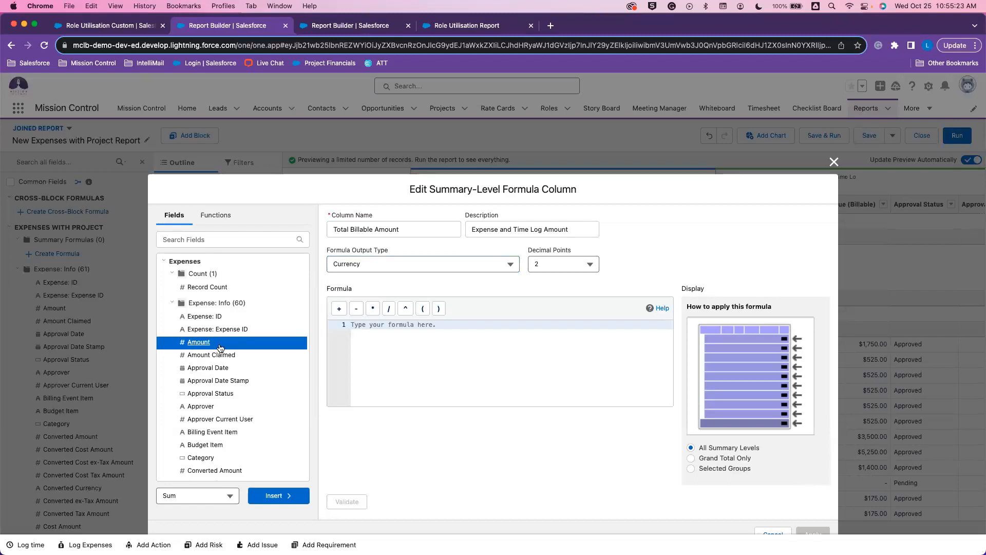
{"action": "left_click", "coordinate": [280, 495]}
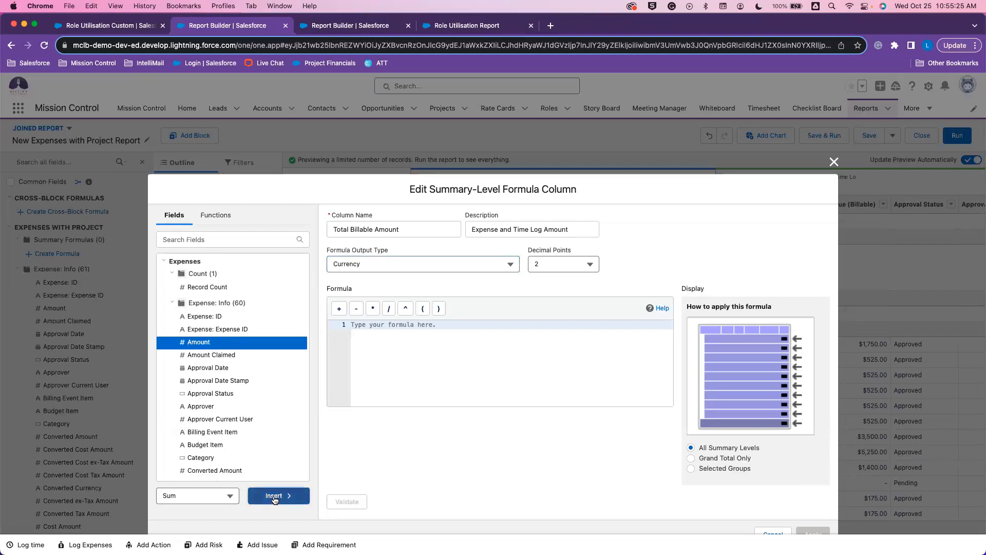
{"action": "left_click", "coordinate": [340, 310]}
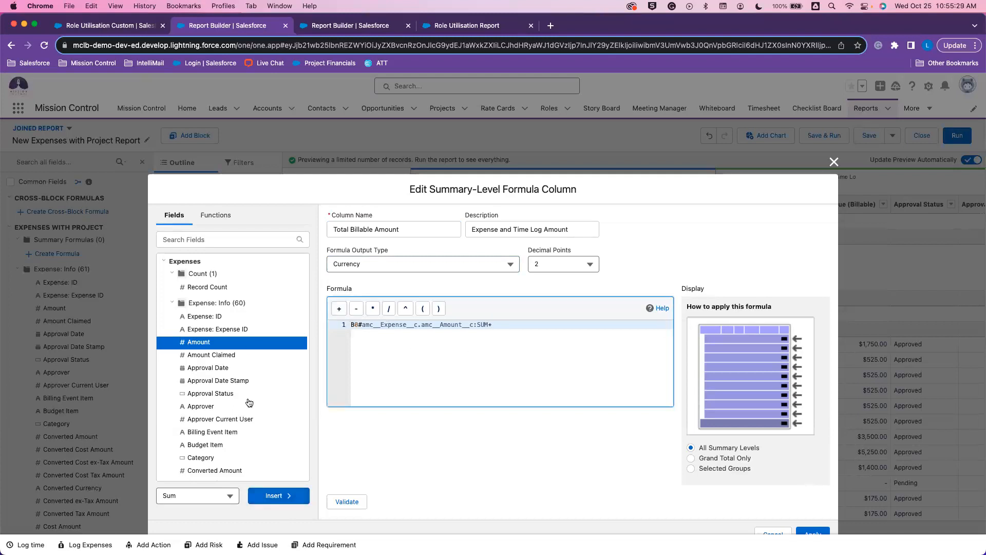
Complete the formula with the sum of Hours Completed Value (Billable) from the Projects fields of the Time Logs block.
{"action": "scroll", "coordinate": [249, 400], "scroll_direction": "down", "scroll_amount": 1}
{"action": "scroll", "coordinate": [249, 399], "scroll_direction": "down", "scroll_amount": 2}
{"action": "left_click", "coordinate": [245, 236]}
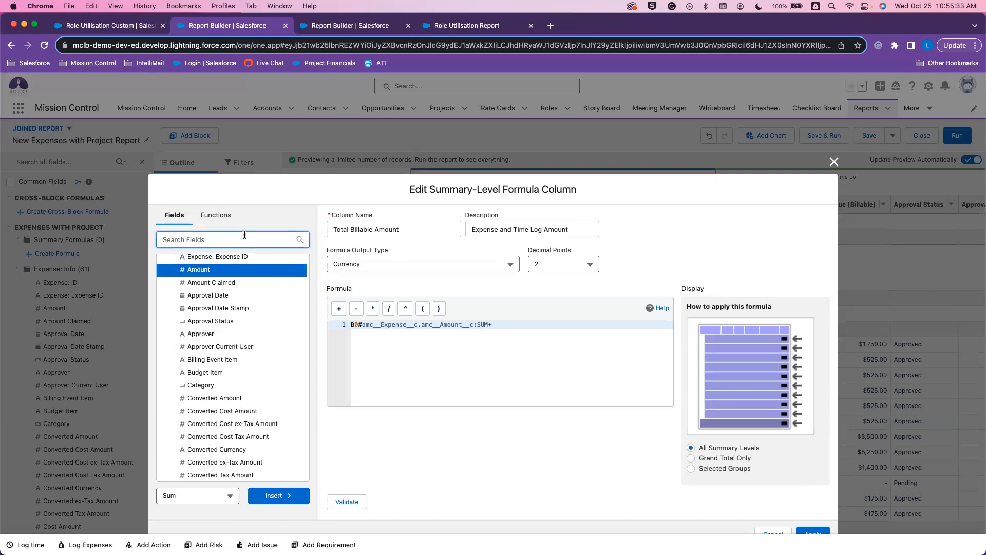
{"action": "type", "text": "hours c"}
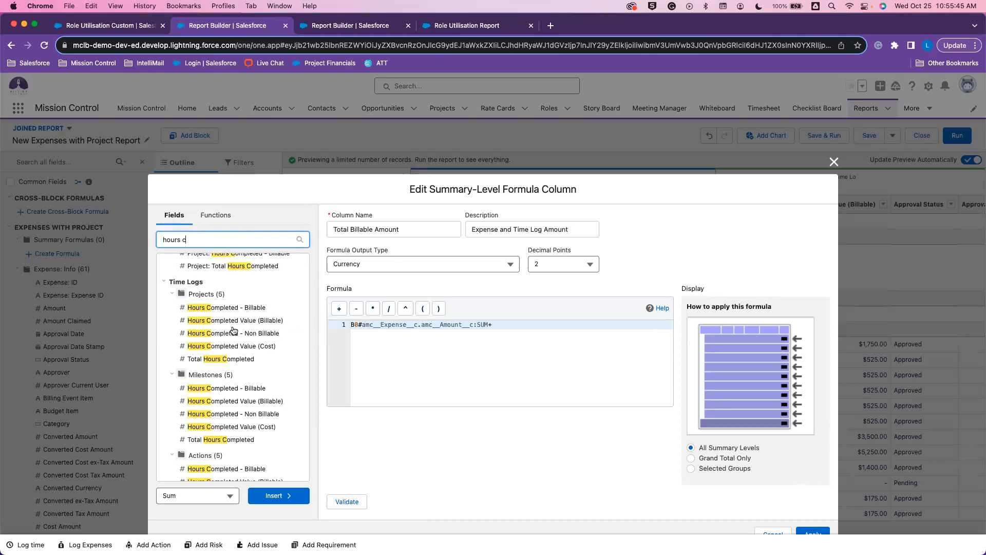
{"action": "left_click", "coordinate": [262, 322]}
{"action": "left_click", "coordinate": [288, 496]}
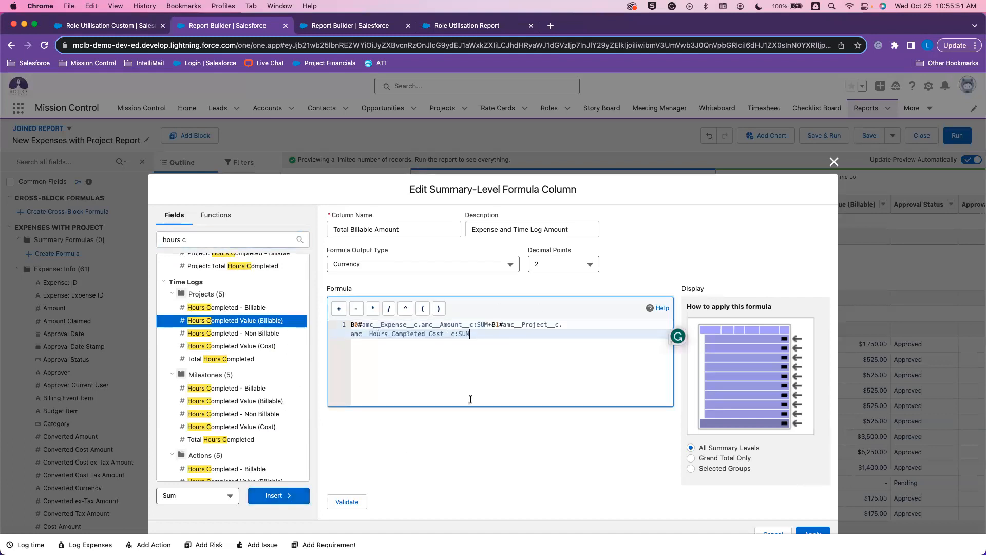
Validate the Total Billable Amount formula and apply it at all summary levels.
{"action": "left_click", "coordinate": [346, 501]}
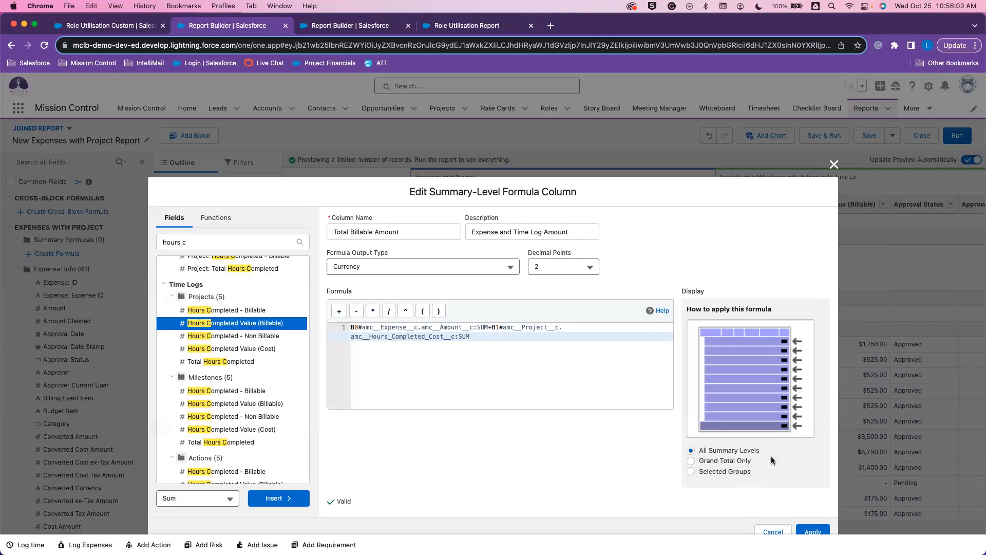
{"action": "scroll", "coordinate": [830, 491], "scroll_direction": "down", "scroll_amount": 1}
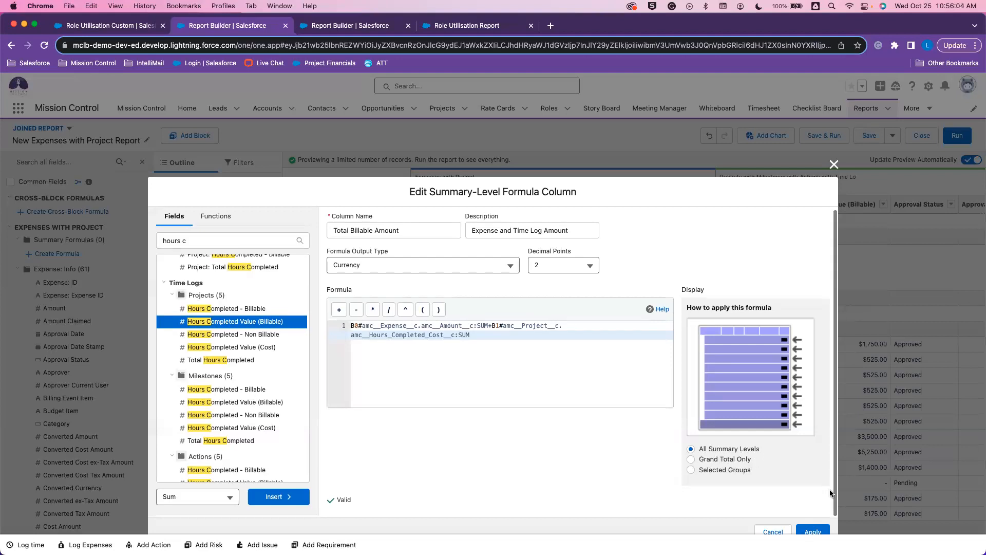
{"action": "left_click", "coordinate": [810, 532]}
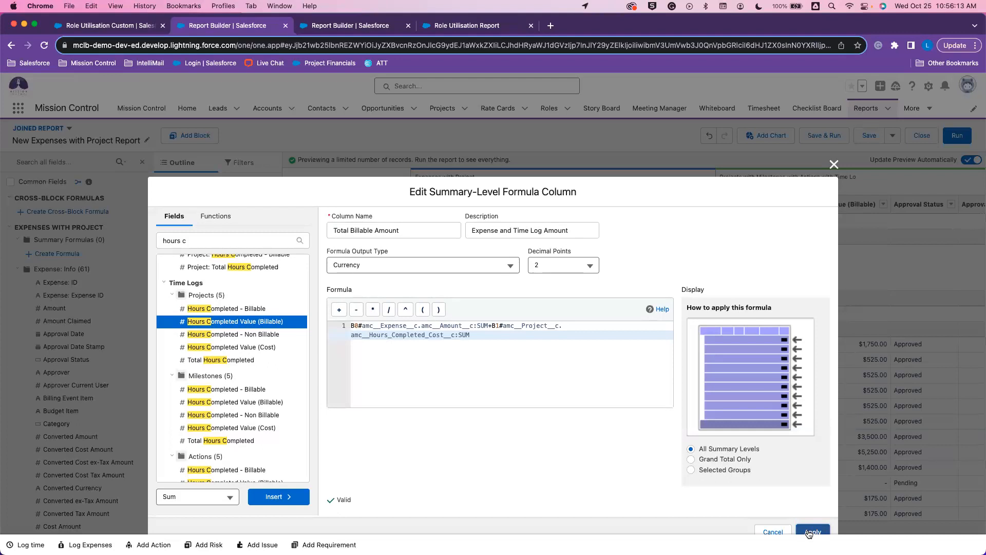
{"action": "left_click", "coordinate": [812, 532]}
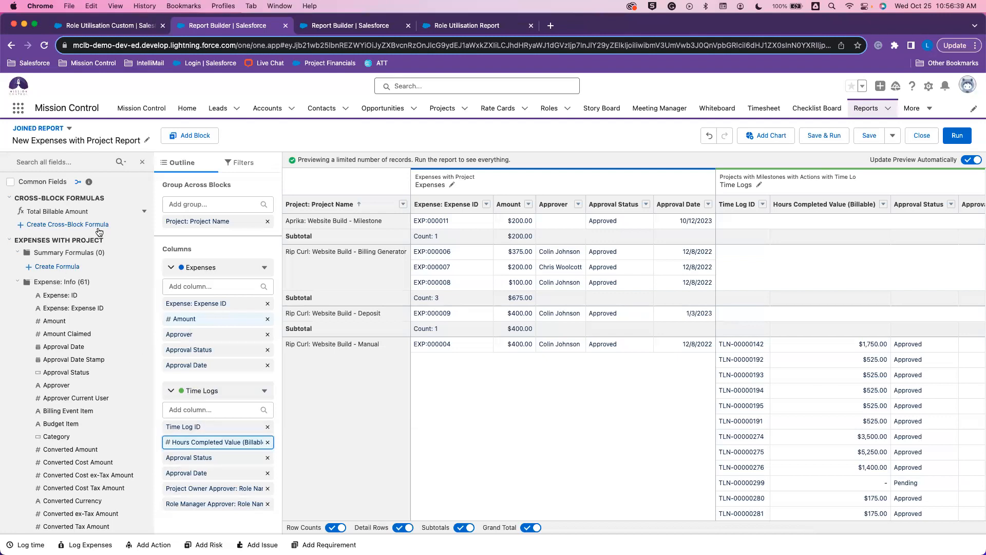
Add the Total Billable Amount formula column to the Time Logs block and hide the report's detail rows and row counts.
{"action": "left_click", "coordinate": [80, 211]}
{"action": "left_click", "coordinate": [98, 211]}
{"action": "left_click", "coordinate": [205, 405]}
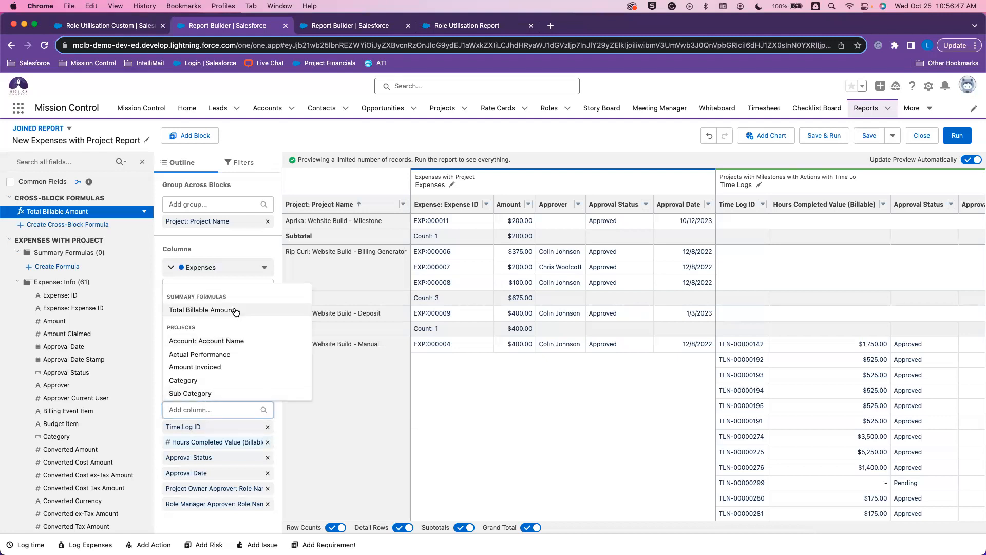
{"action": "left_click", "coordinate": [129, 184]}
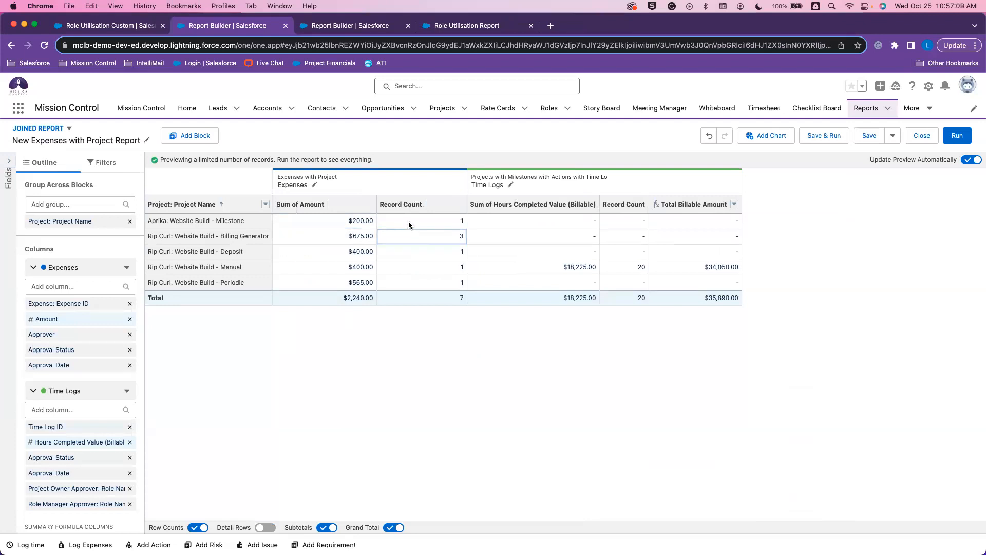
{"action": "left_click", "coordinate": [196, 527]}
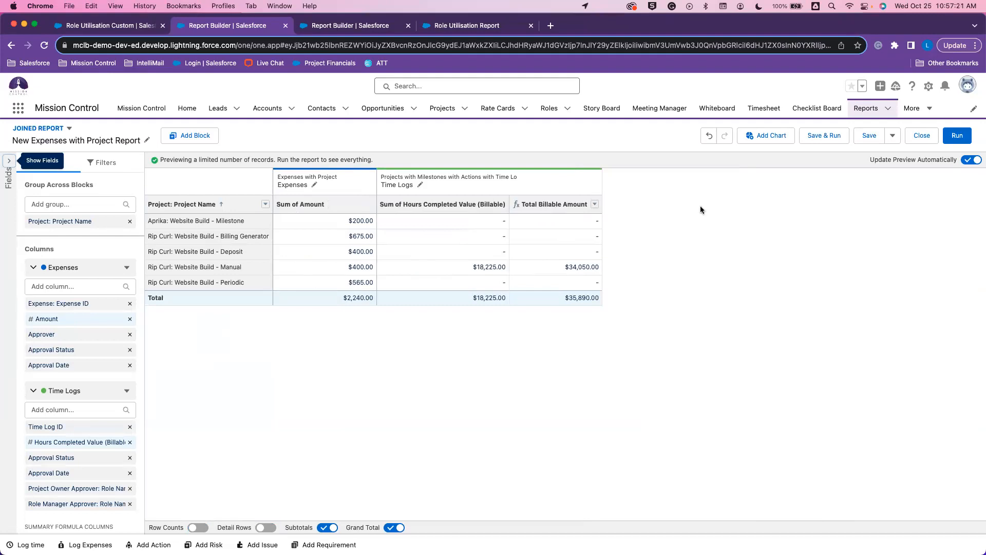
Examine the Total Billable Amount column and its value for the Rip Curl: Website Build - Manual project.
{"action": "left_click", "coordinate": [559, 265]}
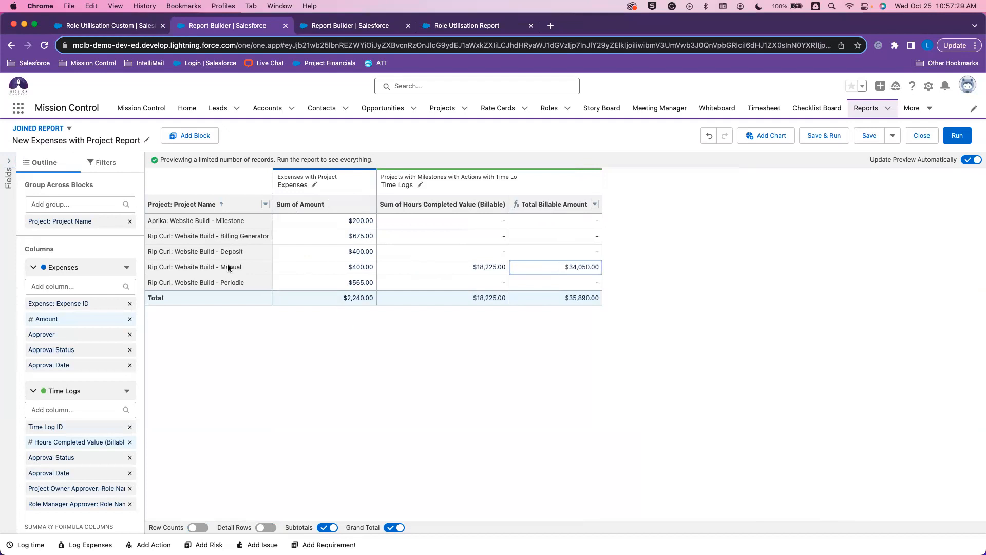
{"action": "left_click", "coordinate": [227, 266]}
{"action": "left_click", "coordinate": [550, 263]}
{"action": "left_click", "coordinate": [595, 203]}
{"action": "left_click", "coordinate": [522, 205]}
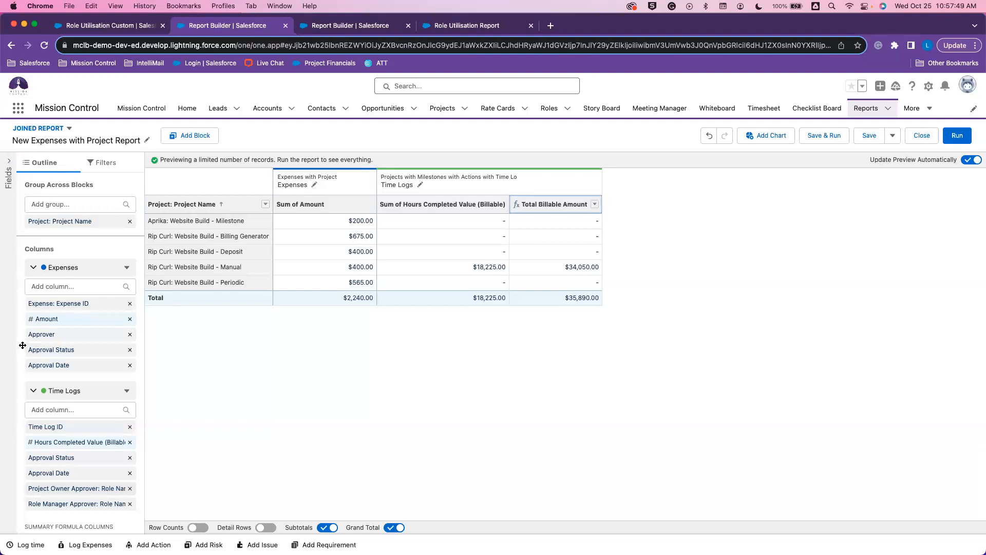
{"action": "scroll", "coordinate": [66, 493], "scroll_direction": "down", "scroll_amount": 1}
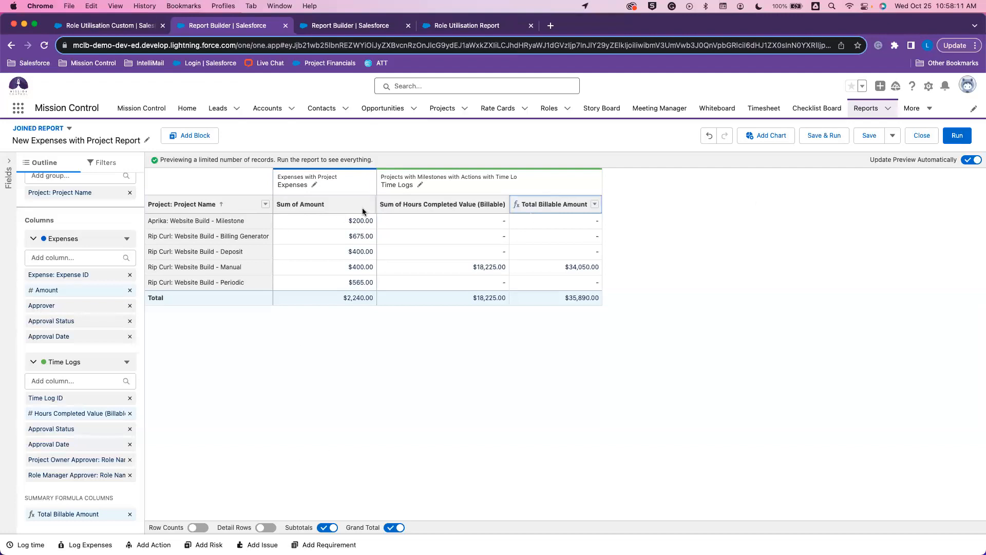
Switch to the Kosmo Campfire Role Utilisation report and review its Hours per Week Performance summary formula, closing it without changes.
{"action": "left_click", "coordinate": [469, 27]}
{"action": "left_click", "coordinate": [322, 26]}
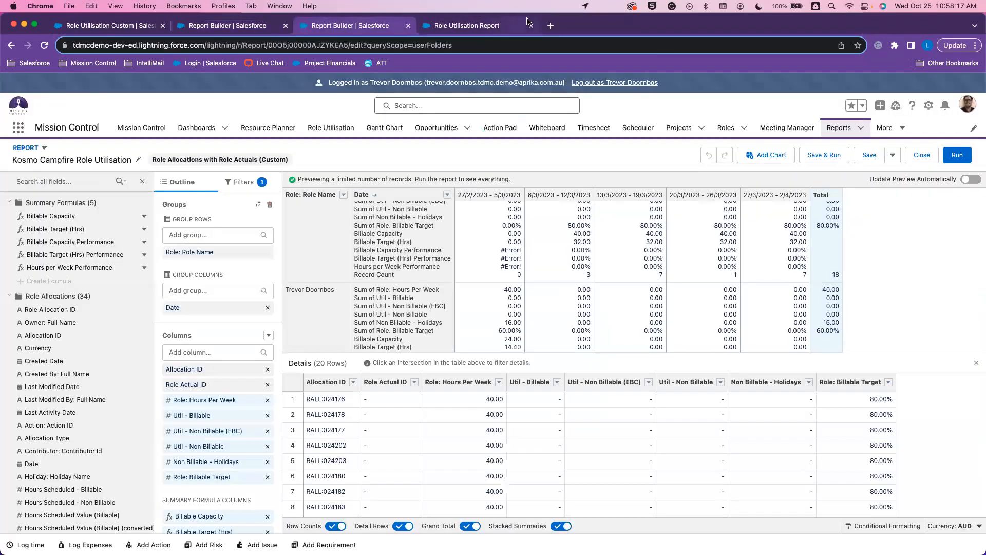
{"action": "scroll", "coordinate": [283, 330], "scroll_direction": "down", "scroll_amount": 2}
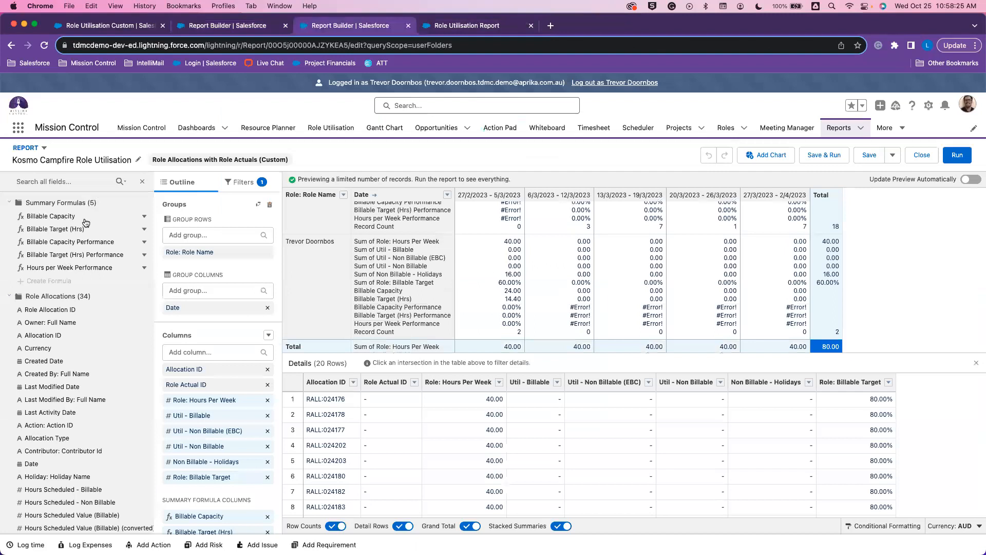
{"action": "scroll", "coordinate": [445, 274], "scroll_direction": "up", "scroll_amount": 3}
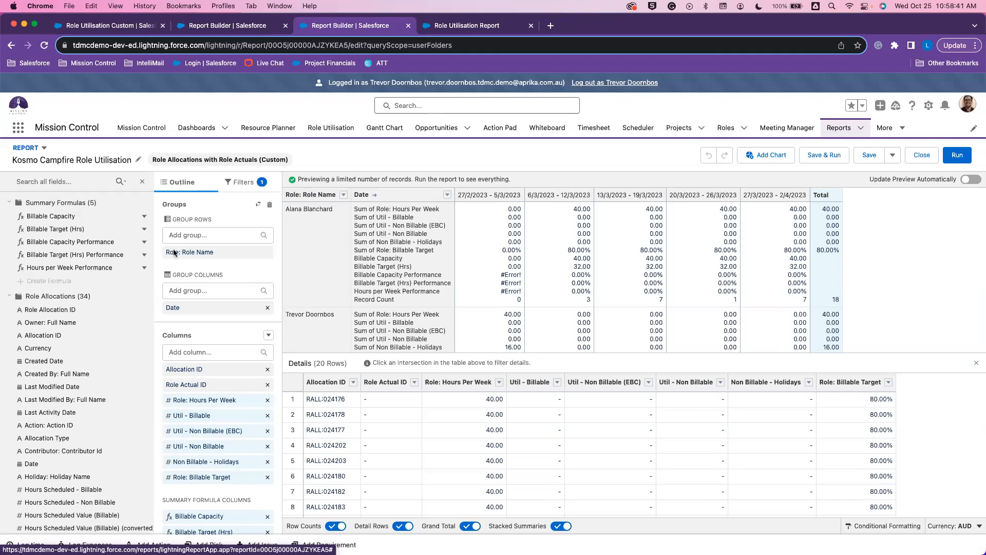
{"action": "left_click", "coordinate": [144, 268]}
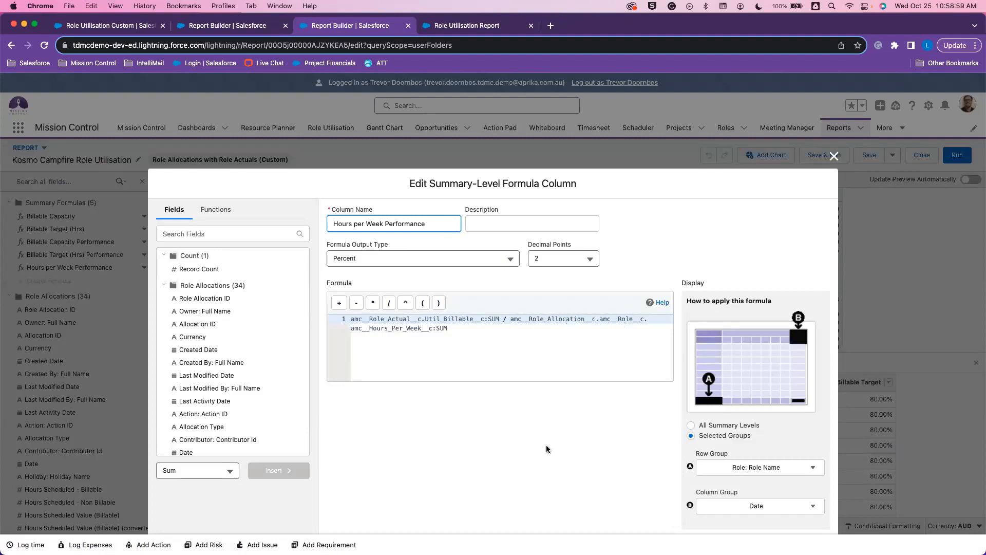
{"action": "left_click", "coordinate": [833, 156]}
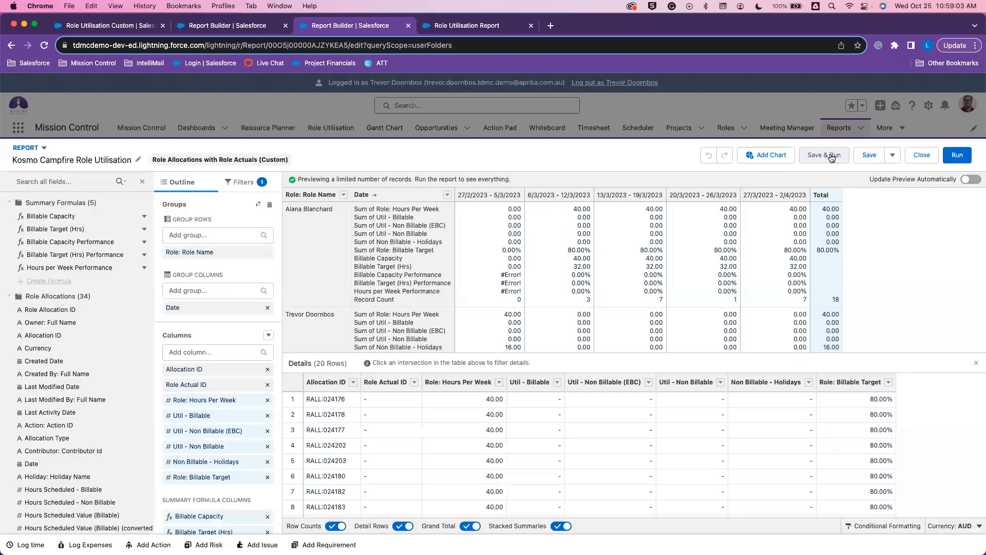